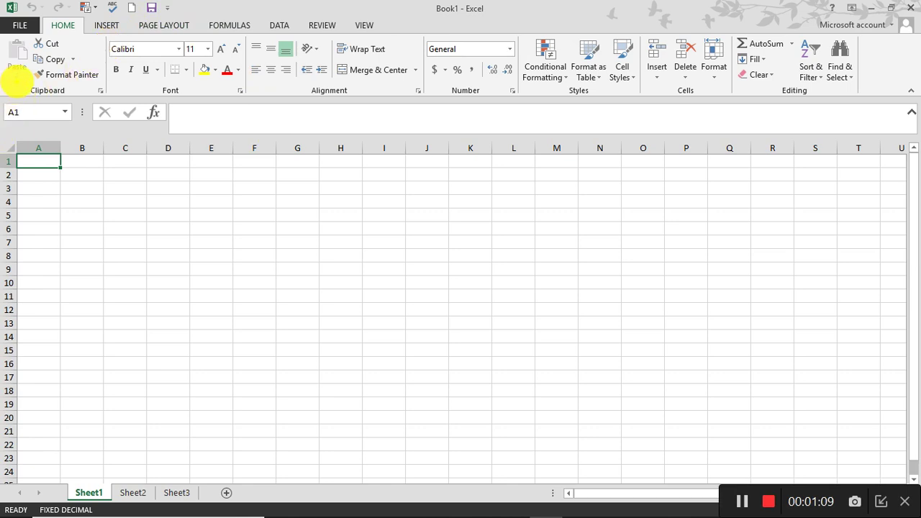
pyautogui.moveTo(16, 84)
pyautogui.mouseDown()
pyautogui.moveTo(94, 104)
pyautogui.moveTo(855, 109)
pyautogui.mouseUp()
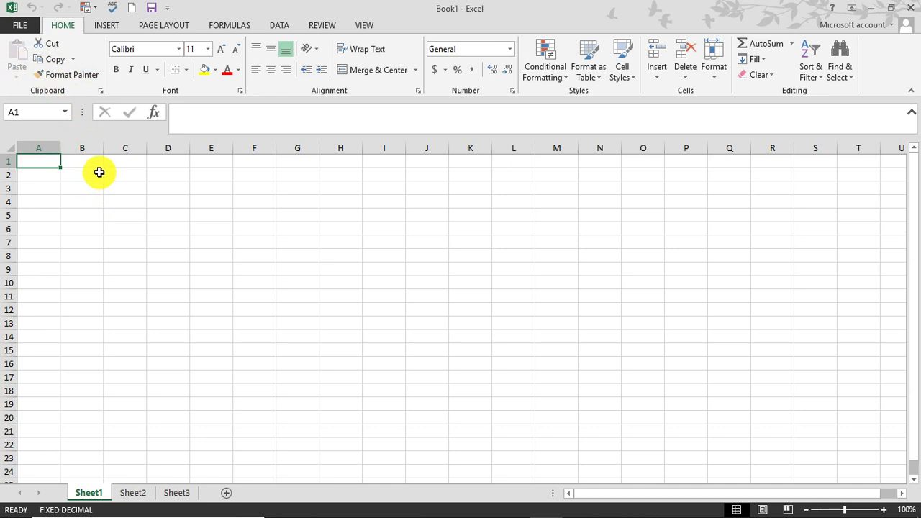
# Step: Enter the column headings "name", "add" and "e mail" in cells A1, B1 and C1
pyautogui.write('name')
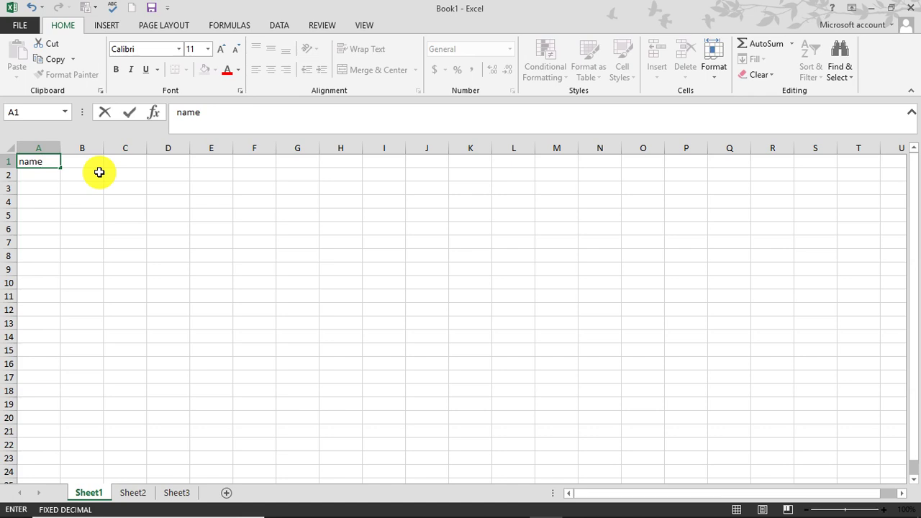
pyautogui.press('Tab')
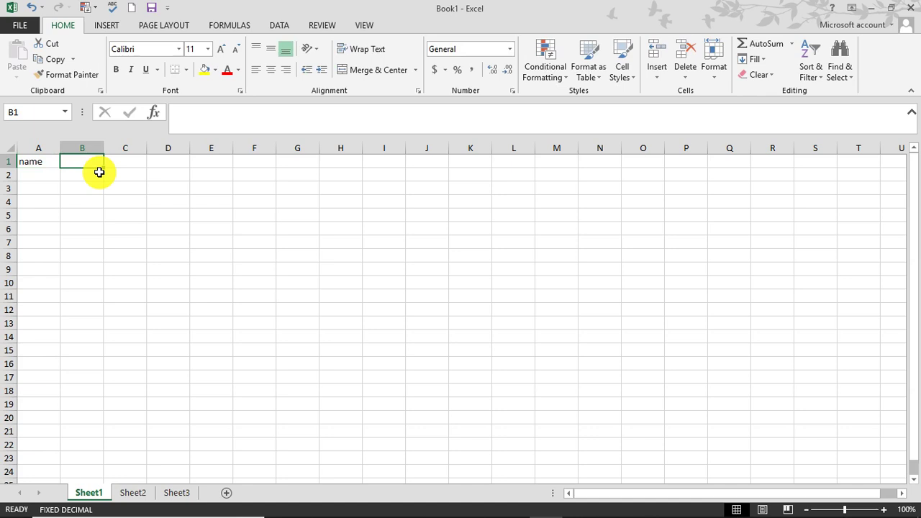
pyautogui.write('add')
pyautogui.press('Tab')
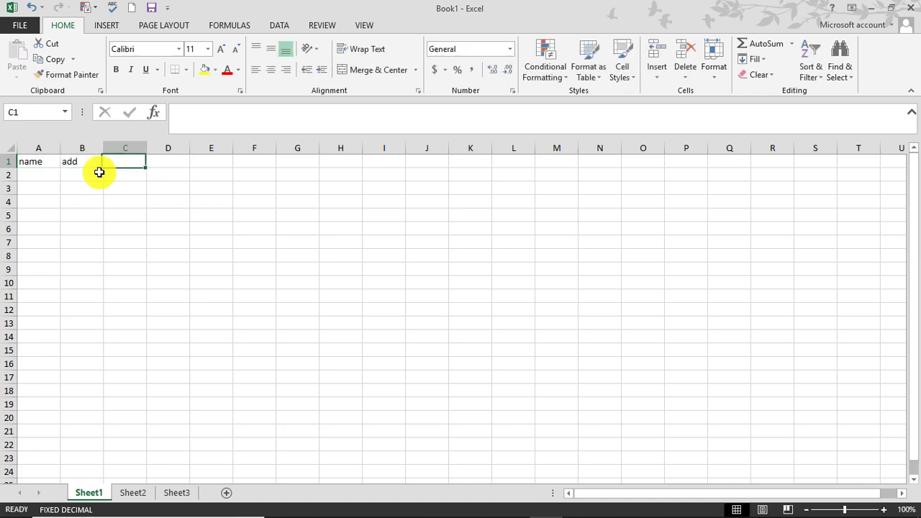
pyautogui.write('e mail')
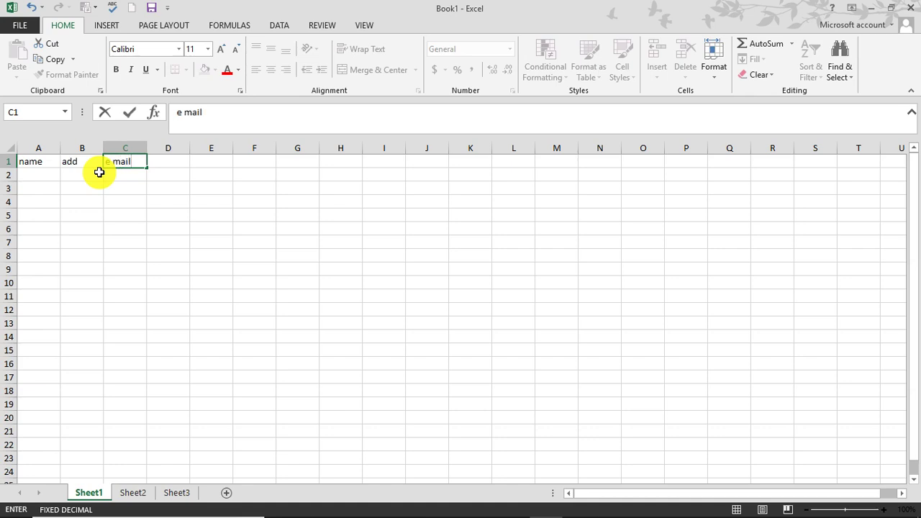
pyautogui.click(63, 161)
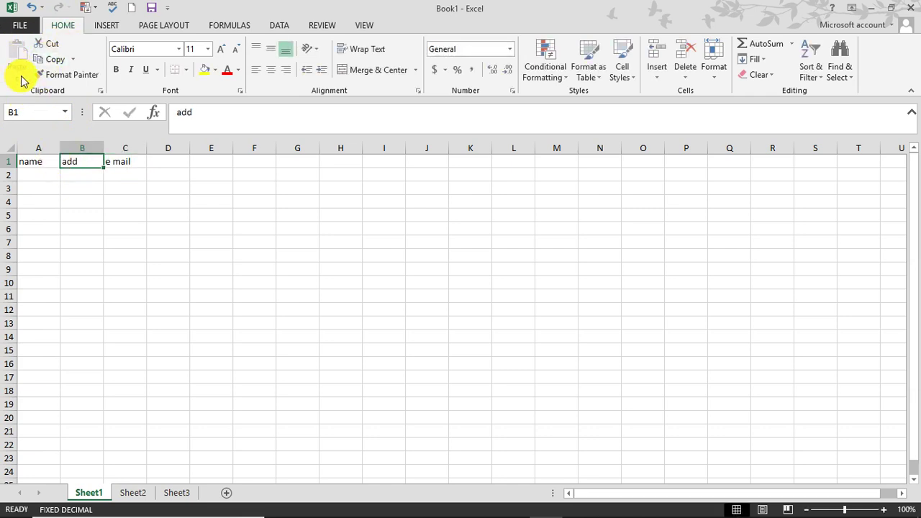
pyautogui.moveTo(79, 202); pyautogui.dragTo(116, 202)
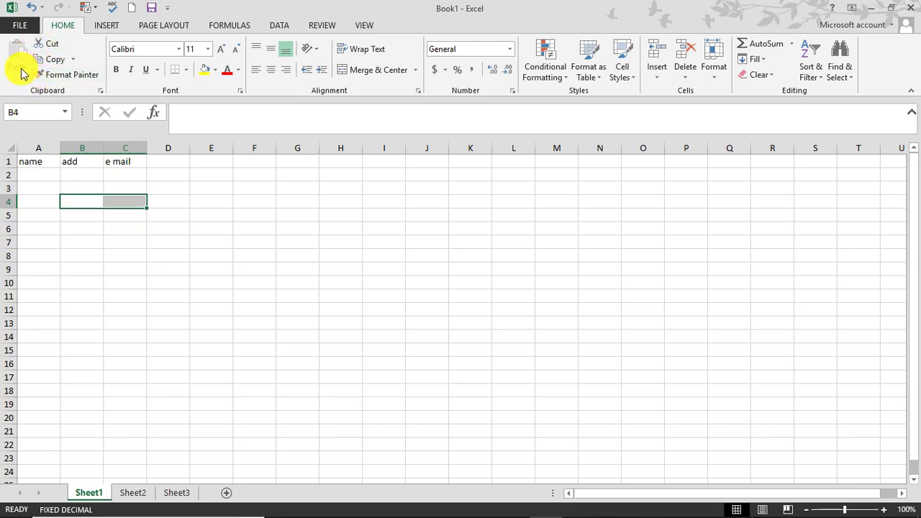
# Step: Fill the "add" heading cell B1 with yellow and set its text to a green theme color
pyautogui.click(72, 162)
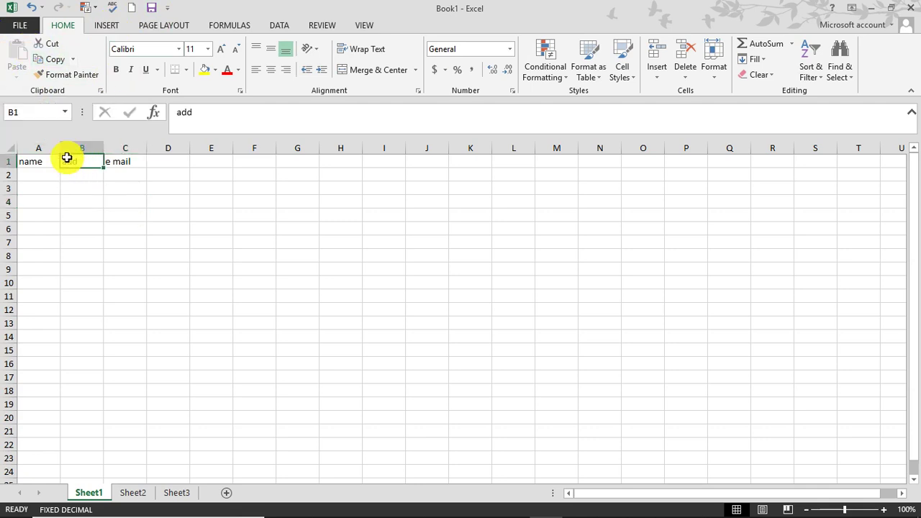
pyautogui.click(202, 72)
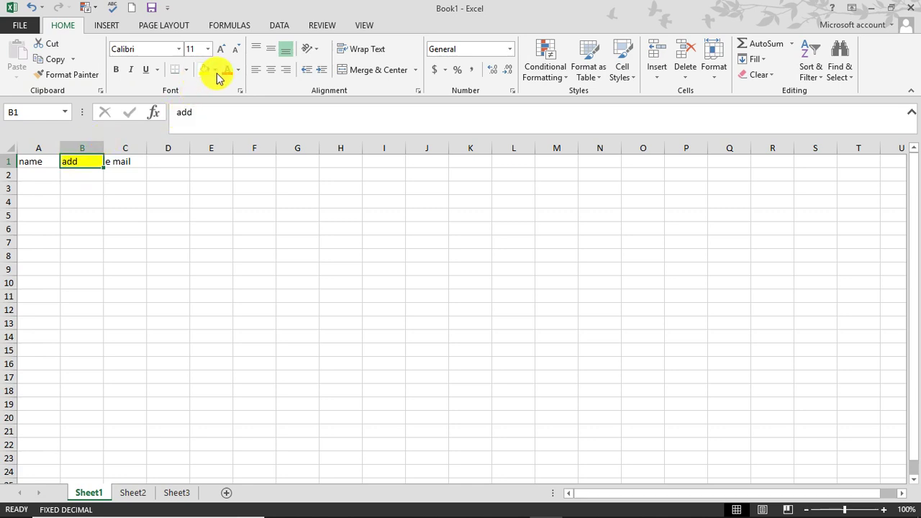
pyautogui.click(239, 70)
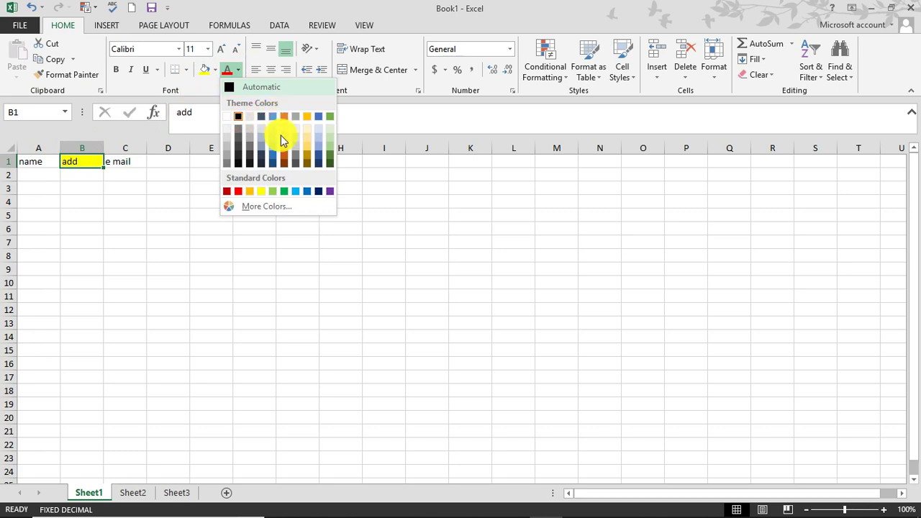
pyautogui.click(328, 152)
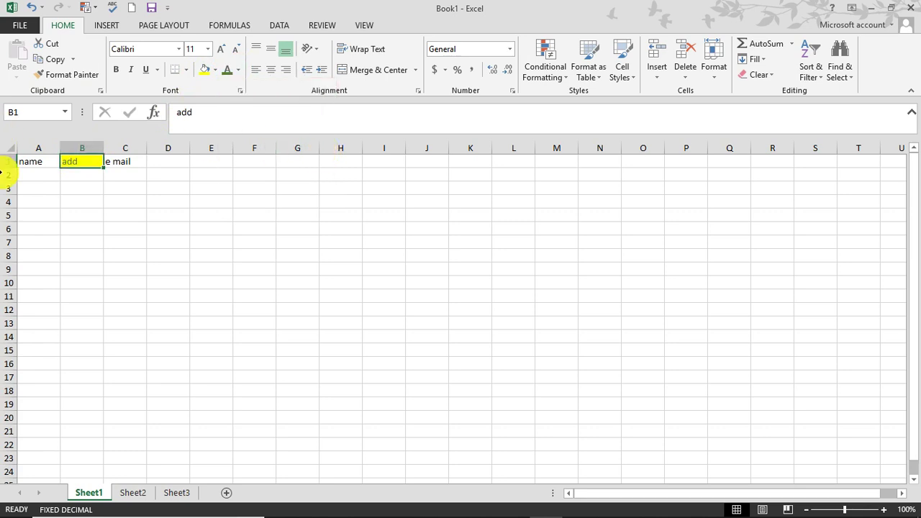
# Step: Change the font color of the "add" heading in cell B1 to standard red
pyautogui.click(215, 70)
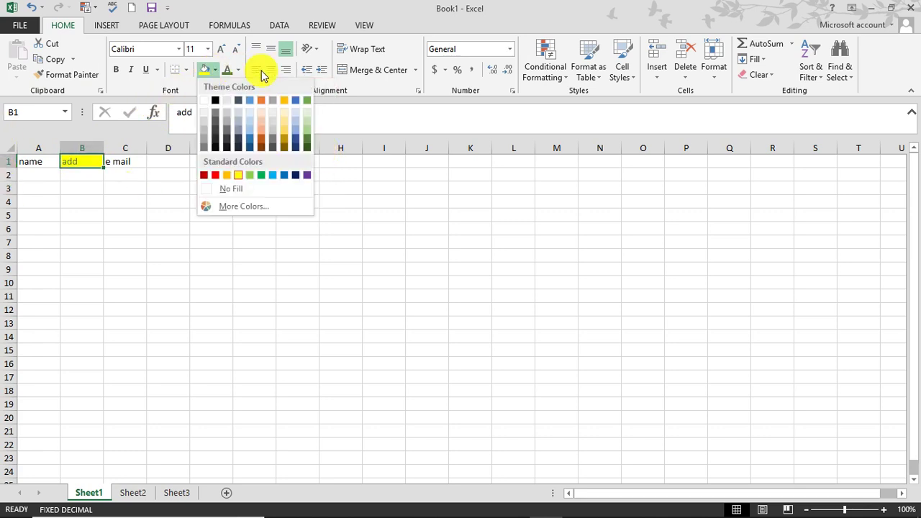
pyautogui.click(239, 70)
pyautogui.click(238, 191)
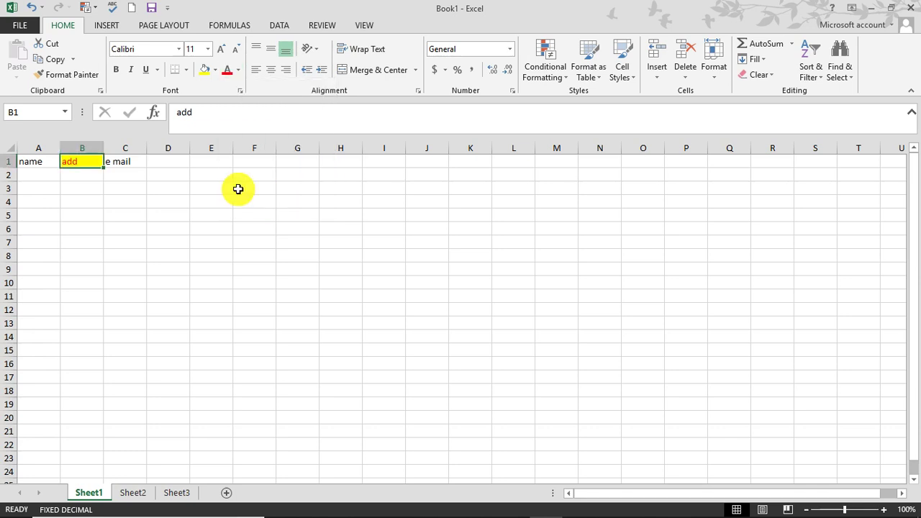
pyautogui.click(113, 187)
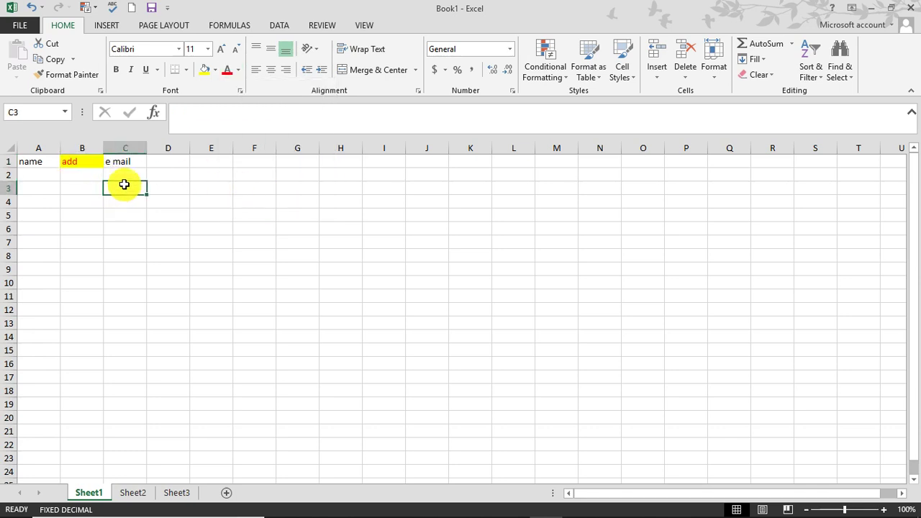
# Step: Cut the formatted "add" cell B1 and paste it into cell B2
pyautogui.click(83, 164)
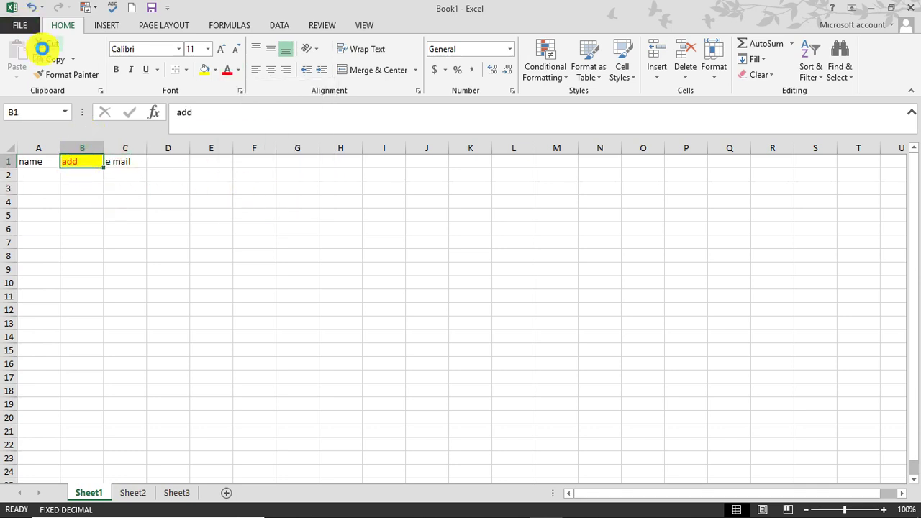
pyautogui.click(43, 44)
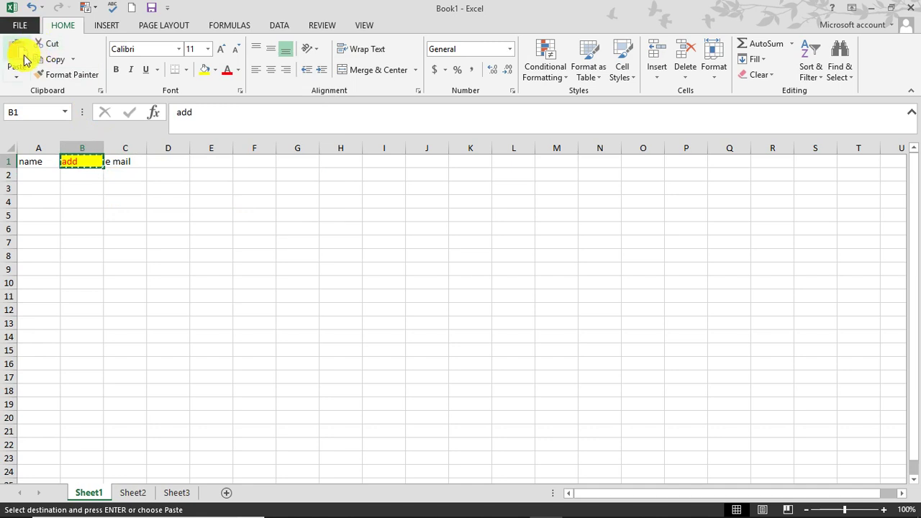
pyautogui.click(71, 176)
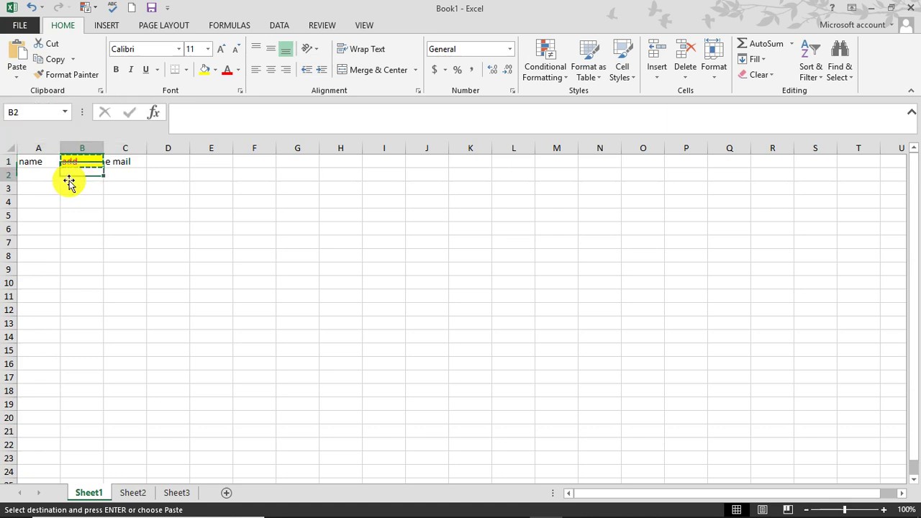
pyautogui.click(14, 56)
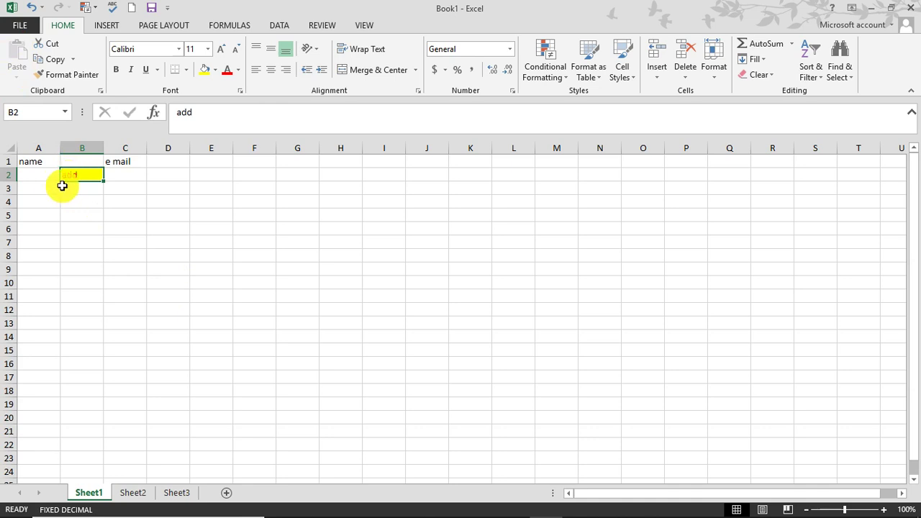
# Step: Undo the paste into B2 and paste the cut "add" cell there again using the paste options
pyautogui.hotkey('ctrl', 'z')
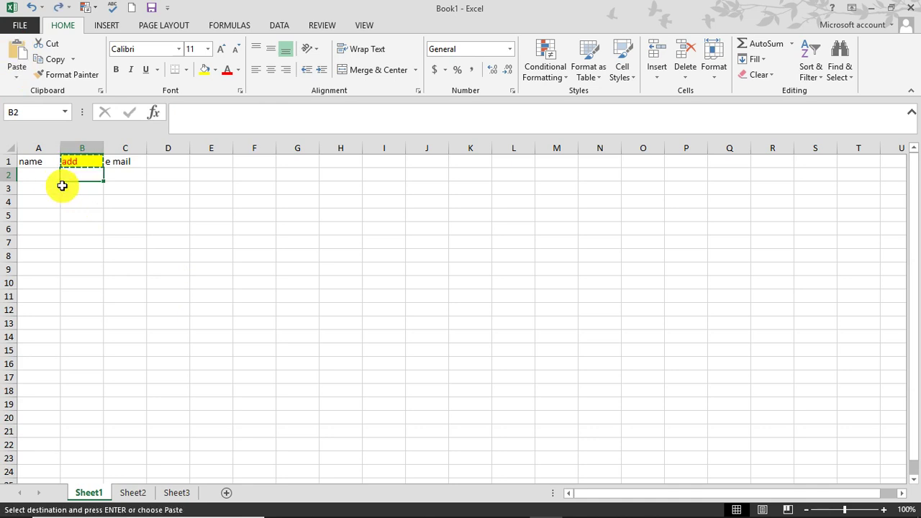
pyautogui.click(14, 76)
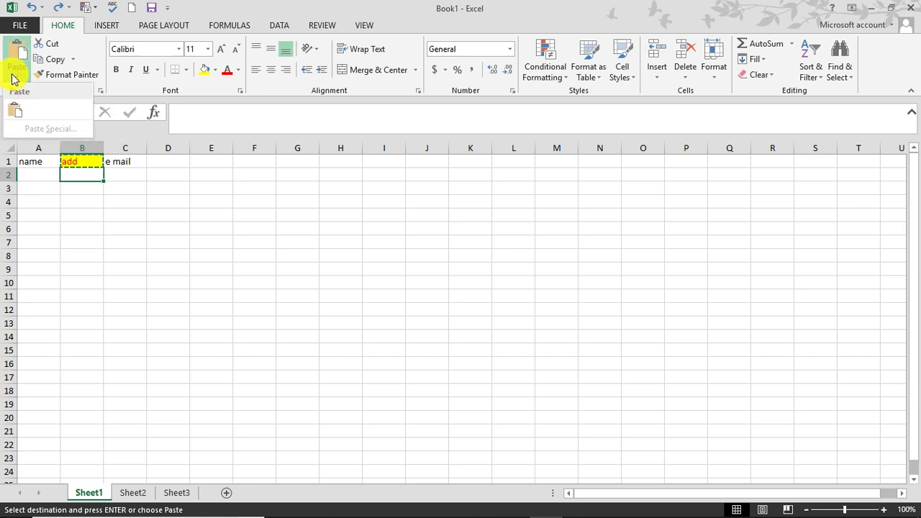
pyautogui.click(19, 112)
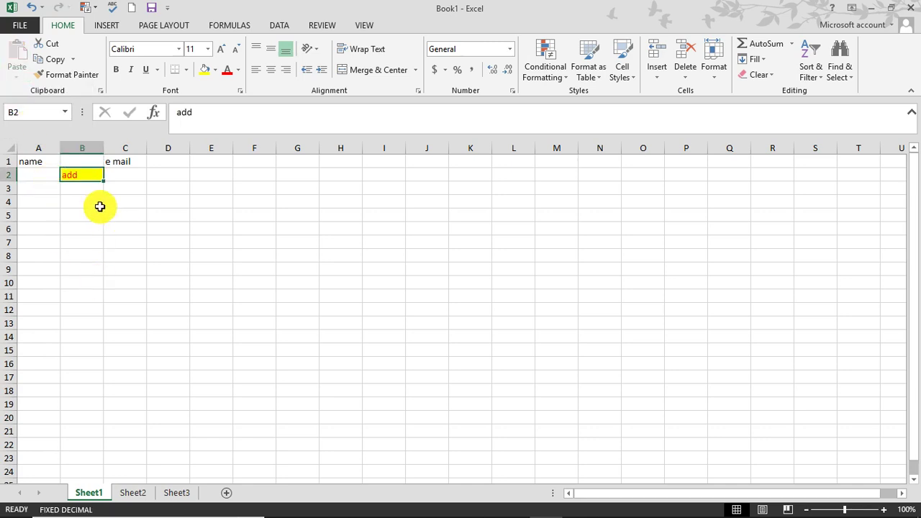
# Step: Copy the "add" cell B2 and paste it into cell D3
pyautogui.click(61, 63)
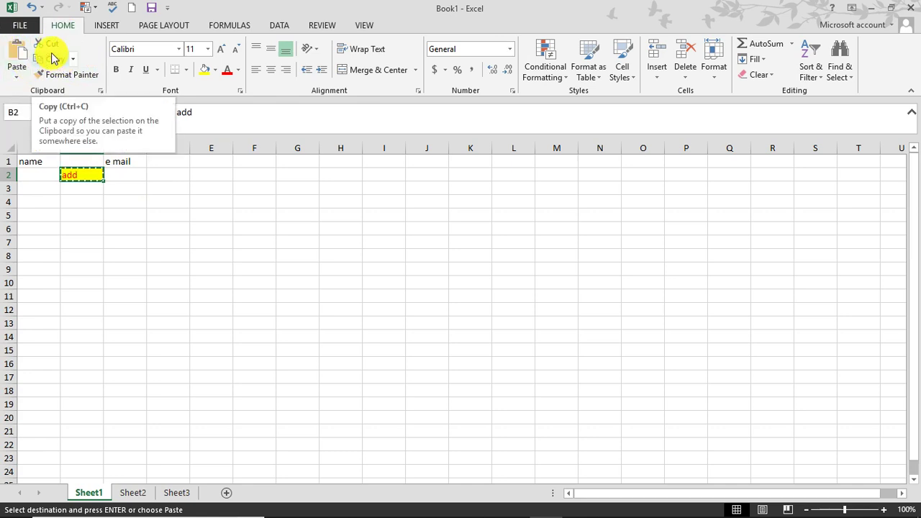
pyautogui.click(173, 186)
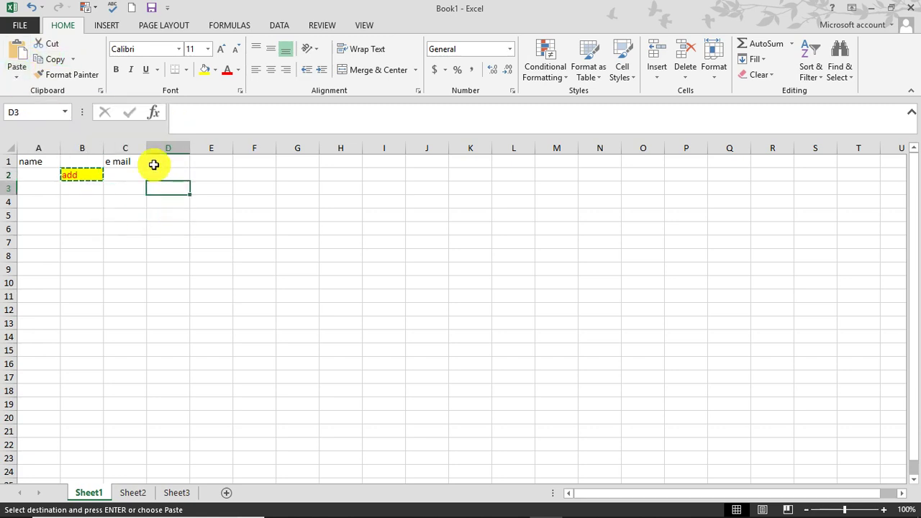
pyautogui.click(17, 53)
pyautogui.click(128, 226)
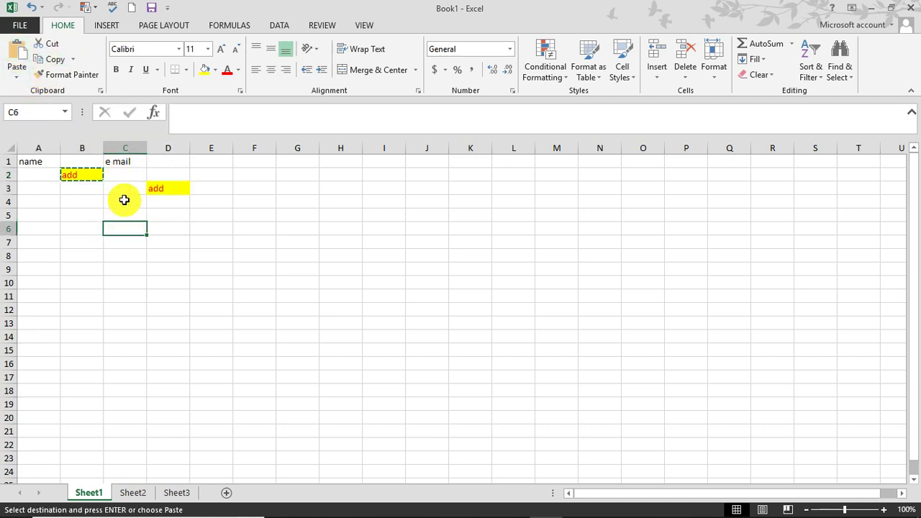
# Step: Paste further copies of the "add" cell B2 into cells E3 and G3
pyautogui.click(65, 160)
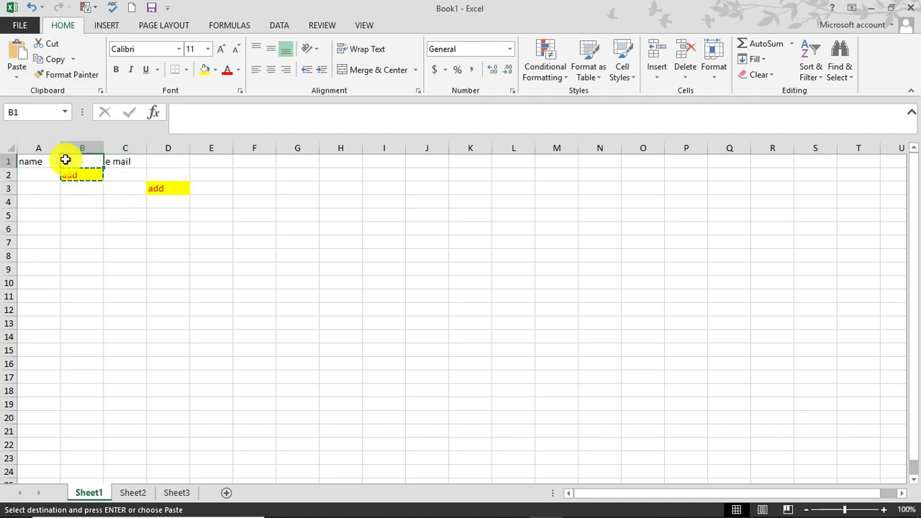
pyautogui.click(99, 175)
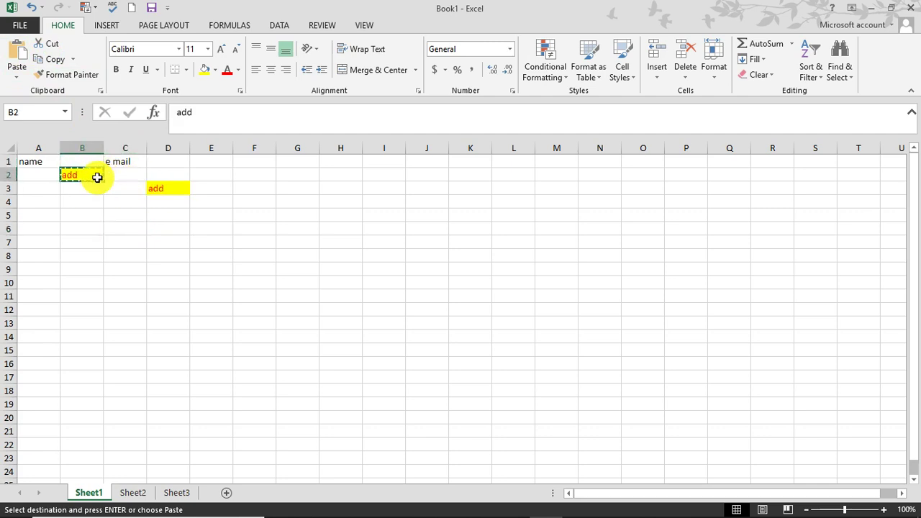
pyautogui.click(229, 189)
pyautogui.click(16, 58)
pyautogui.click(281, 192)
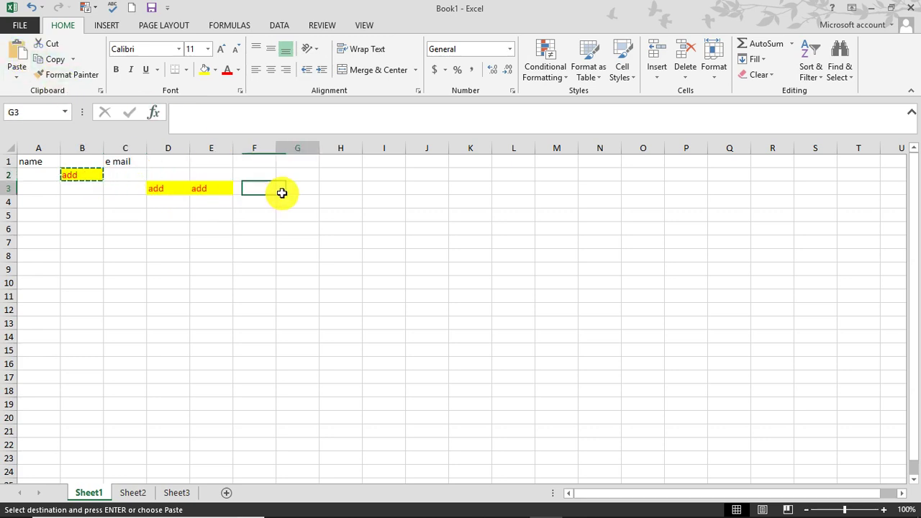
pyautogui.click(11, 57)
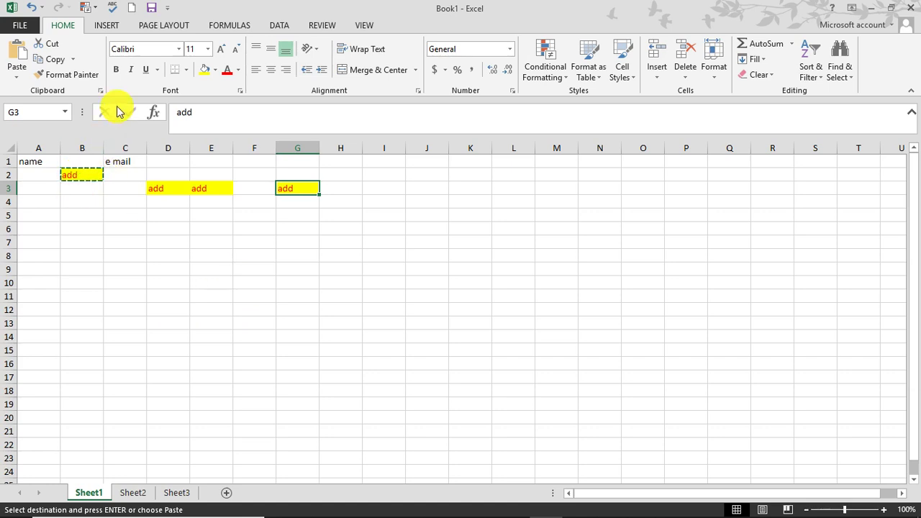
# Step: Make the text in cell G3 bold, and format the "add" text in B2 as bold, italic and underlined
pyautogui.click(117, 69)
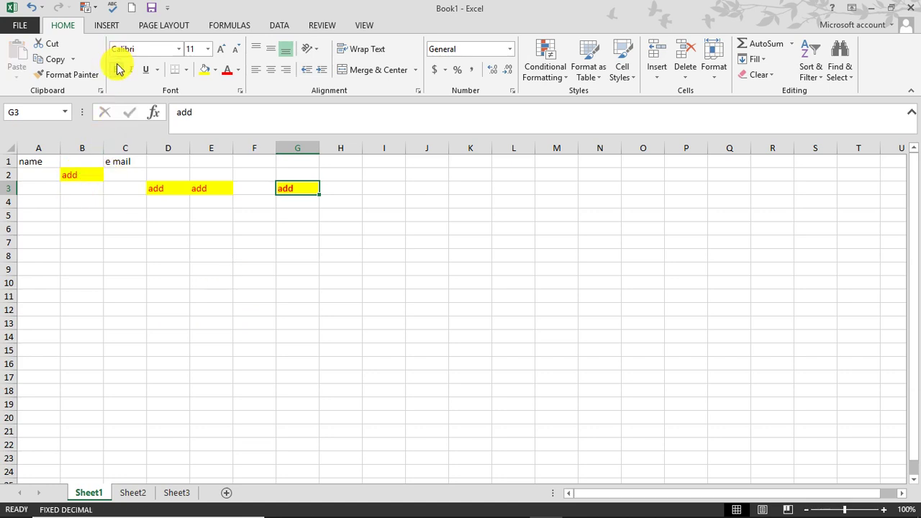
pyautogui.click(70, 174)
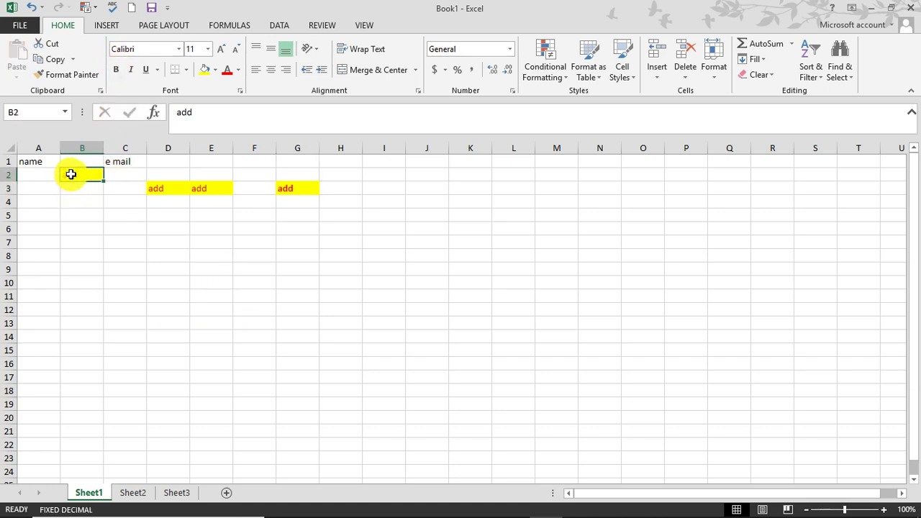
pyautogui.click(131, 70)
pyautogui.click(144, 70)
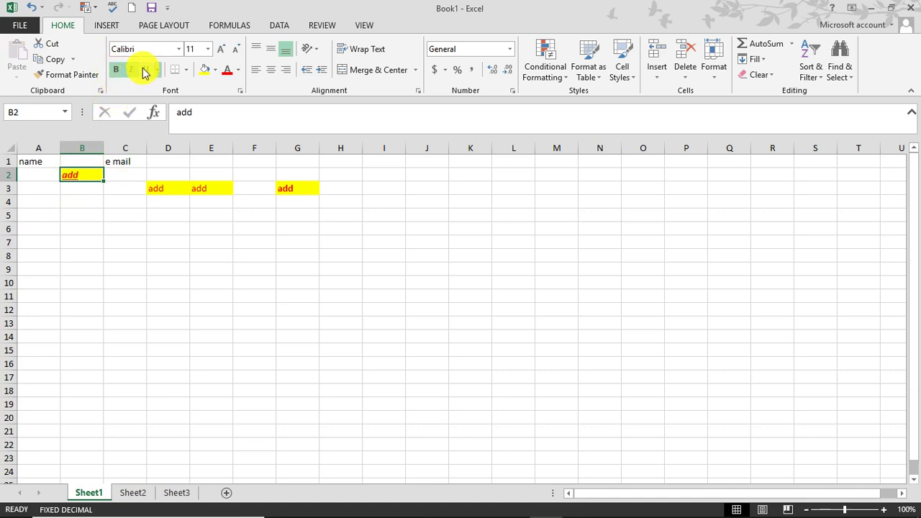
pyautogui.click(63, 178)
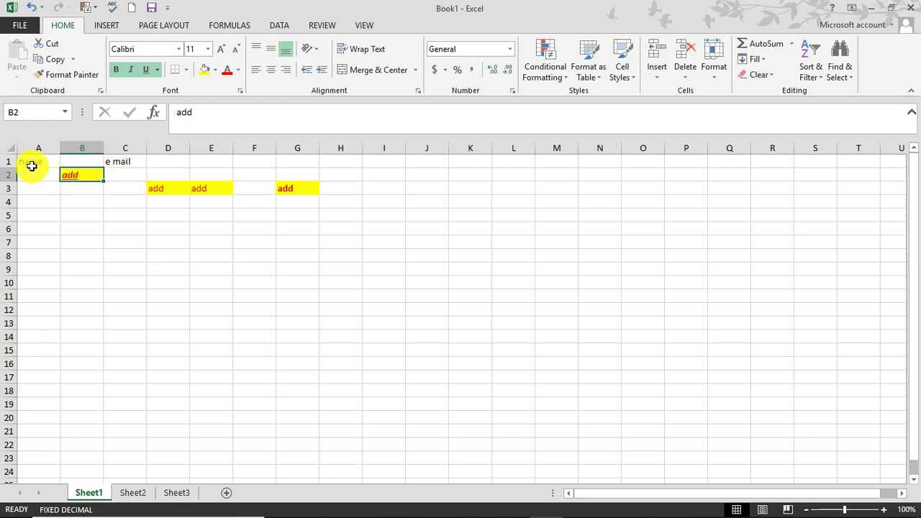
# Step: Enter the text "nk" in cell E10
pyautogui.click(199, 283)
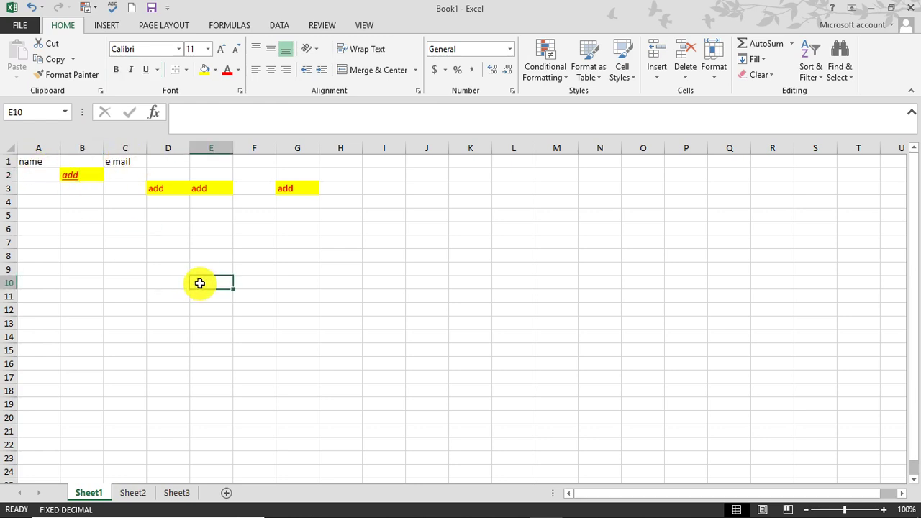
pyautogui.write('nk')
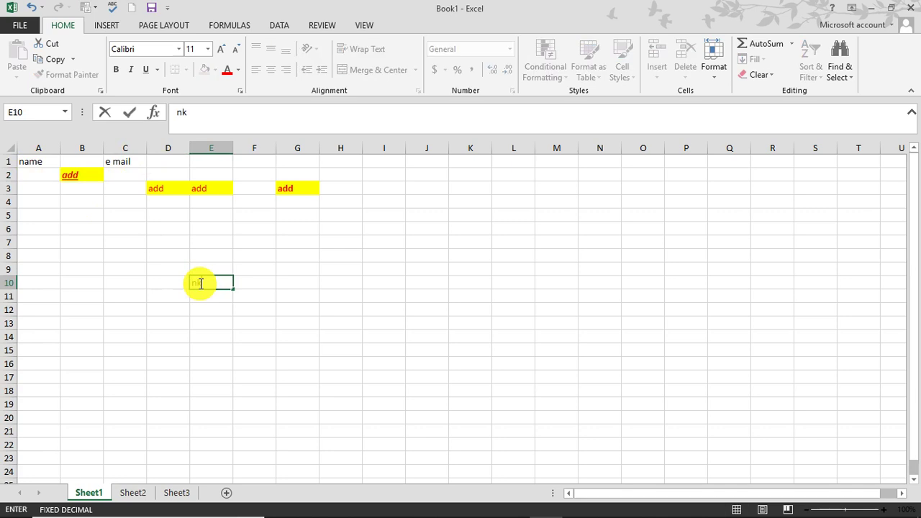
pyautogui.click(263, 261)
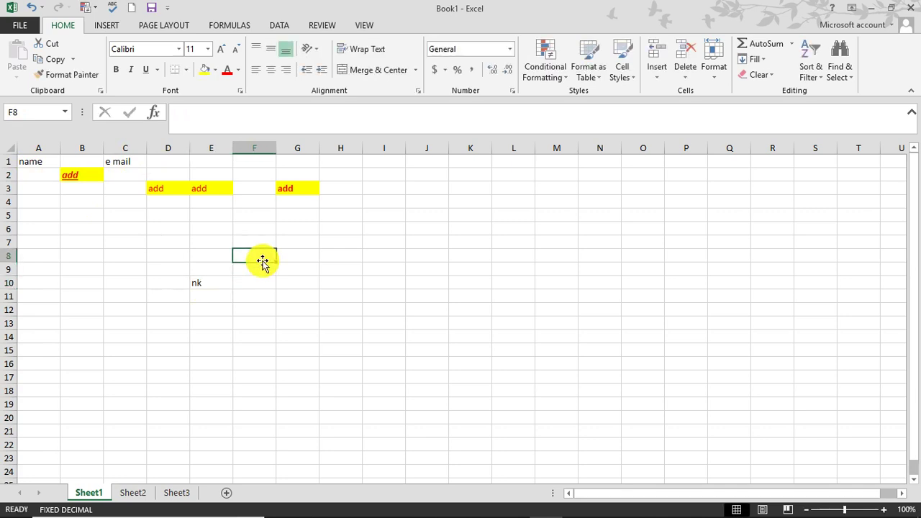
# Step: Enter the text "fg" in cell F8, and copy the formatting of B2 onto the "e mail" cell C1 with Format Painter
pyautogui.write('fg')
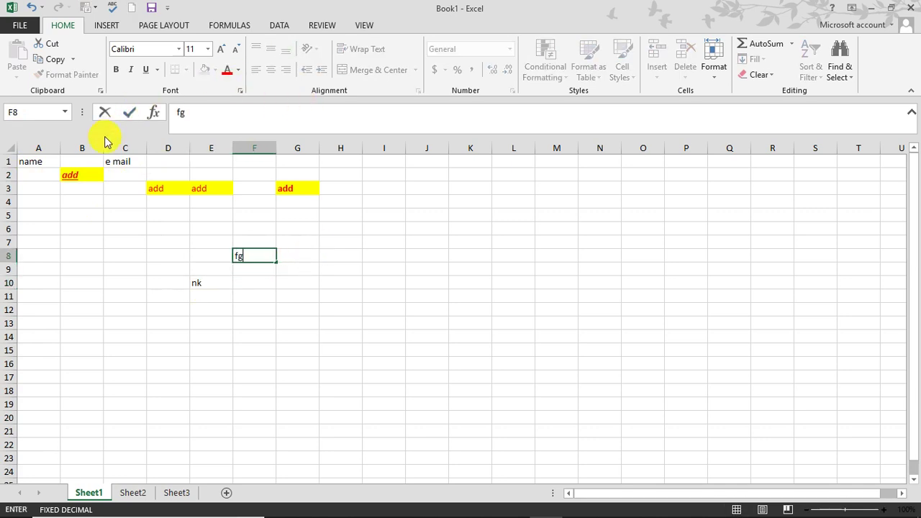
pyautogui.click(78, 173)
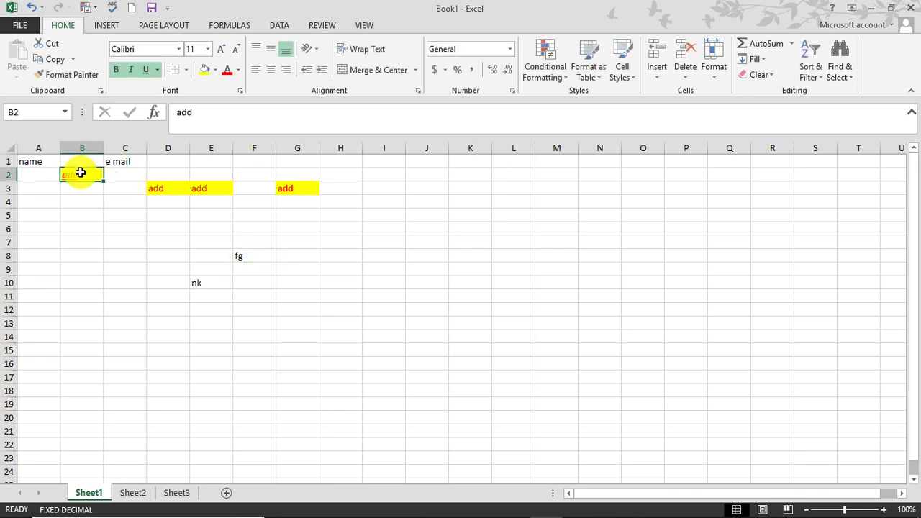
pyautogui.click(72, 74)
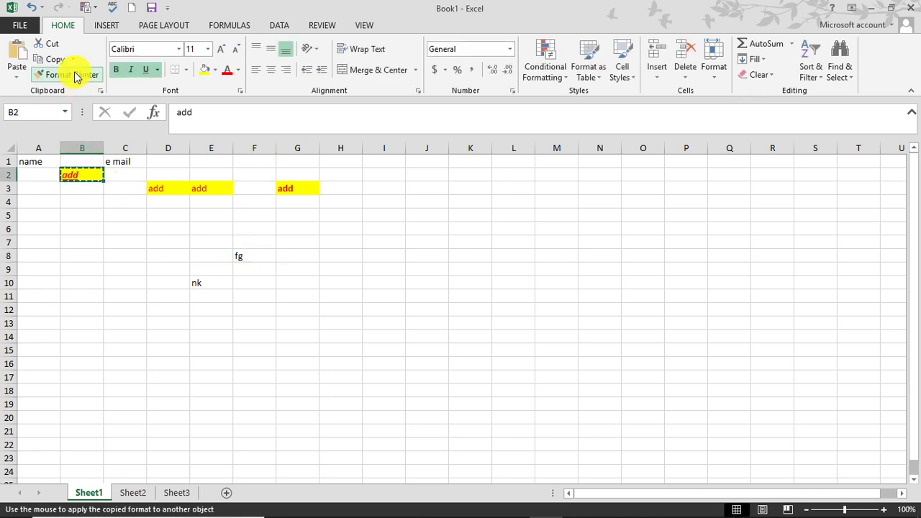
pyautogui.click(120, 162)
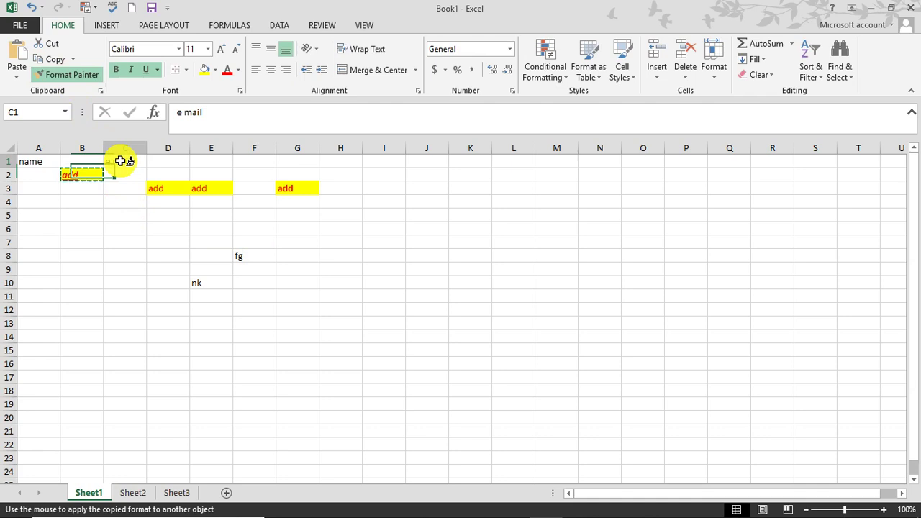
# Step: Copy the formatting of B2 onto cells A1, E8, F8 and E10 with Format Painter kept active for repeated use
pyautogui.click(72, 175)
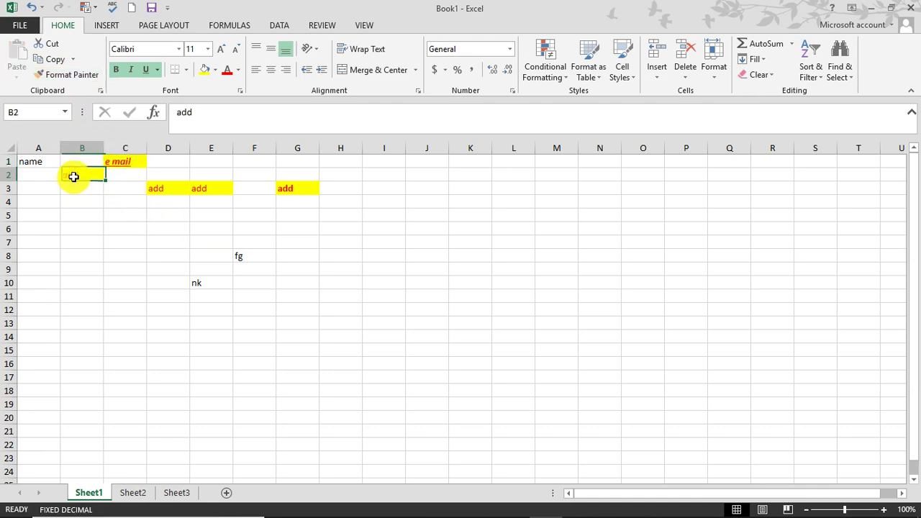
pyautogui.click(69, 81)
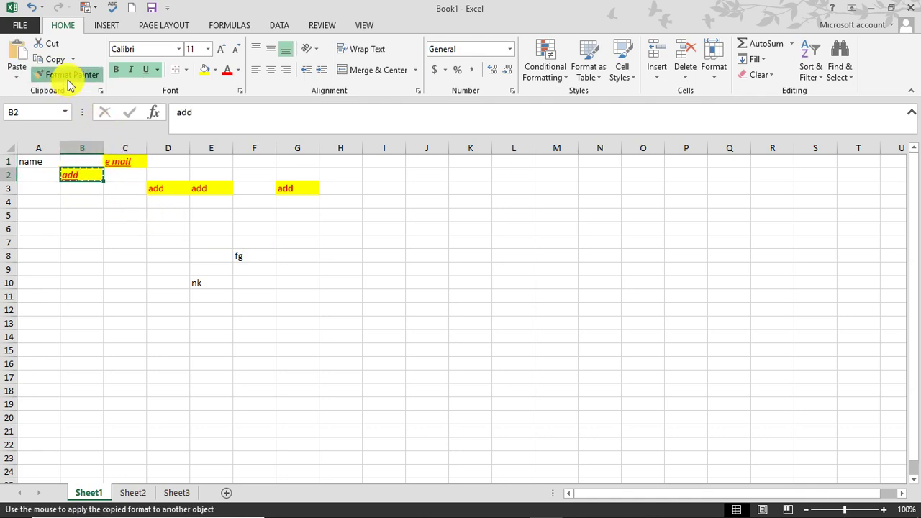
pyautogui.click(29, 159)
pyautogui.click(230, 256)
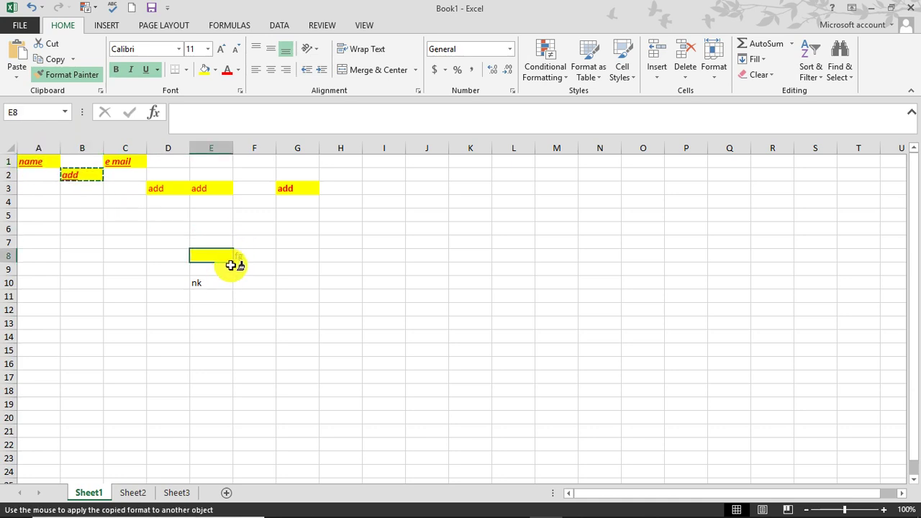
pyautogui.click(240, 256)
pyautogui.click(203, 282)
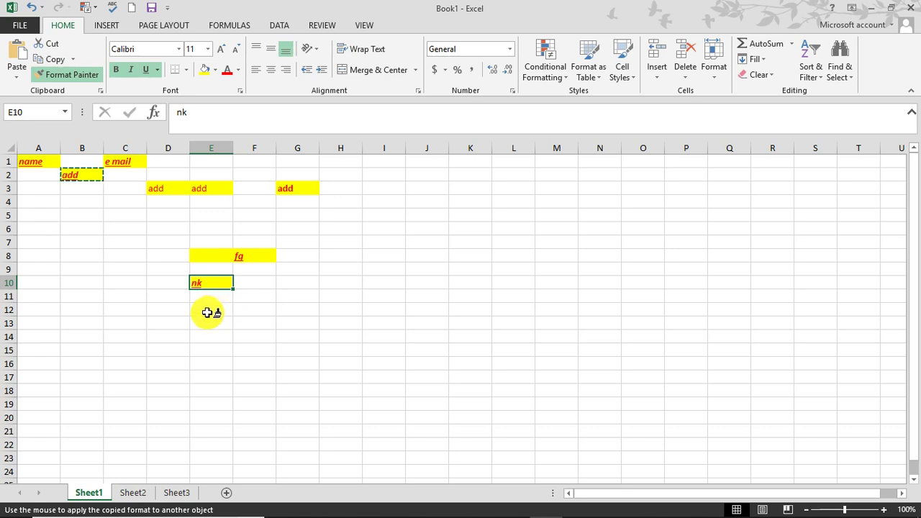
# Step: Apply the B2 formatting to the empty cells E12, B8 and B6 as well, and turn off Format Painter
pyautogui.rightClick(206, 313)
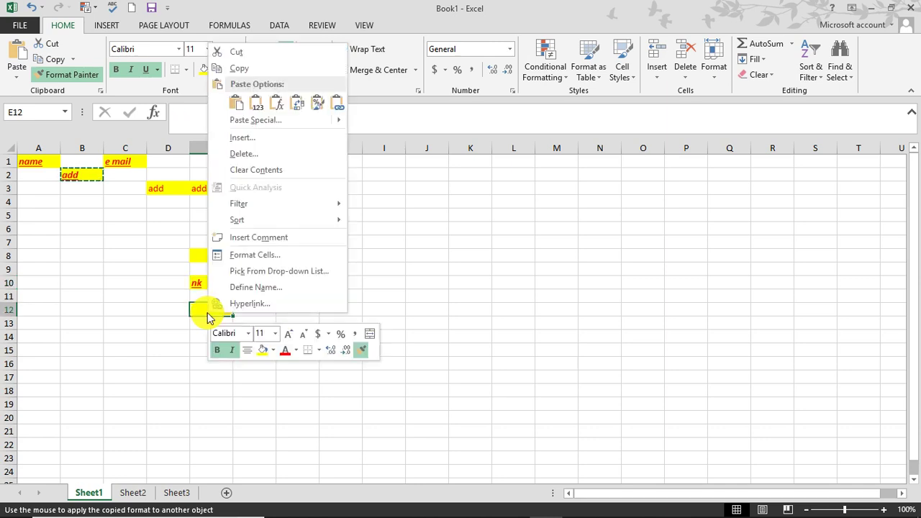
pyautogui.press('Escape')
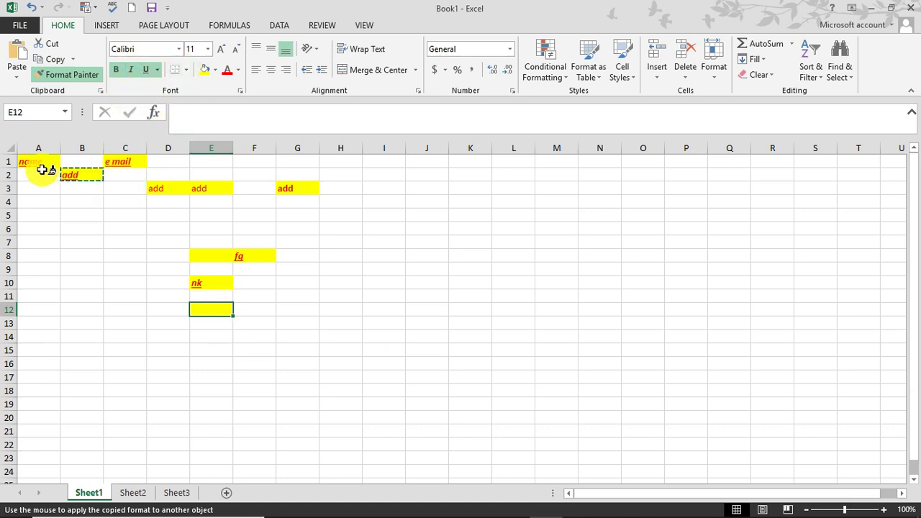
pyautogui.click(79, 253)
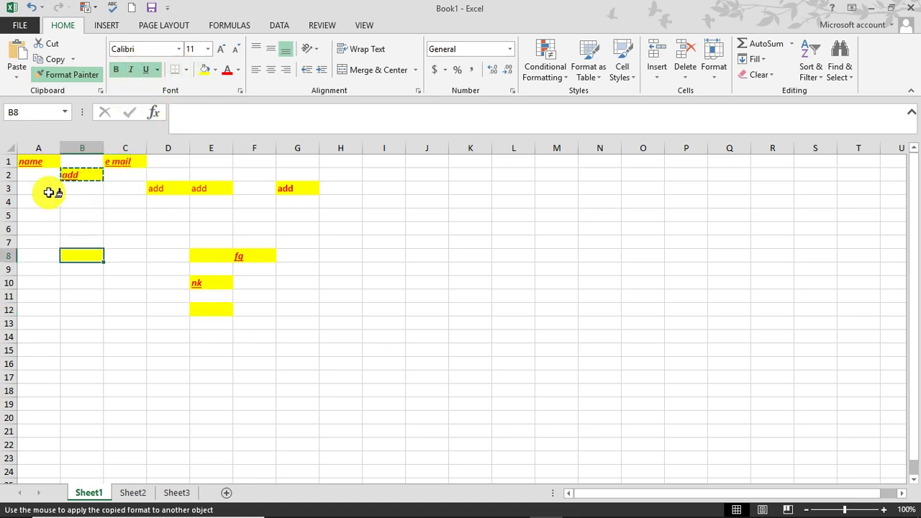
pyautogui.click(31, 159)
pyautogui.rightClick(78, 233)
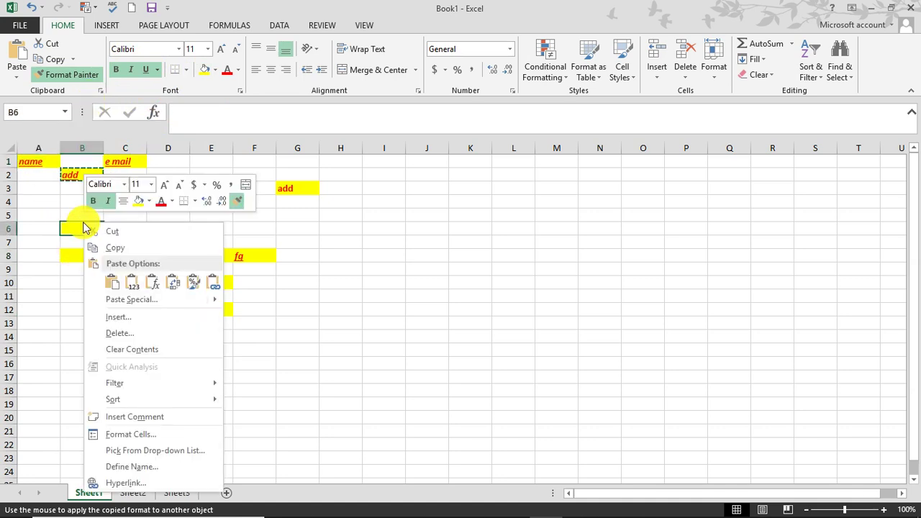
pyautogui.click(329, 255)
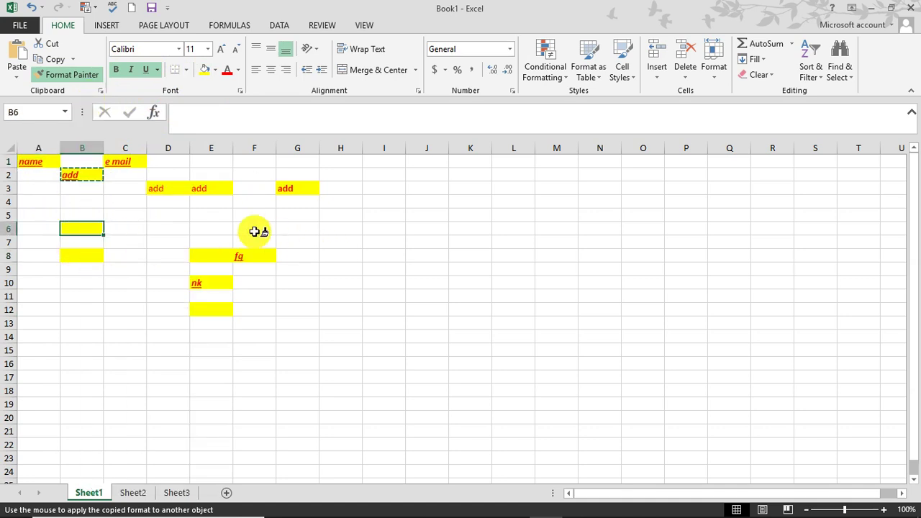
pyautogui.click(65, 75)
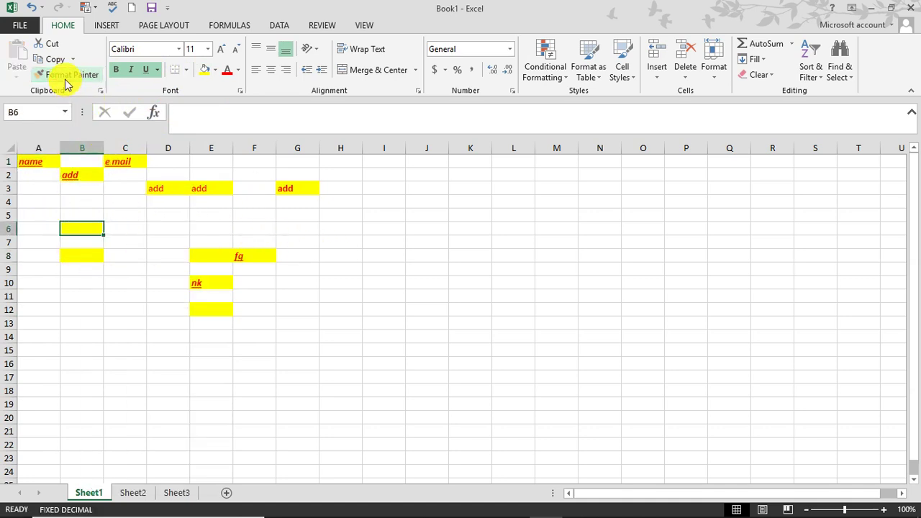
# Step: Enter a sample first name in cell C7 and reselect that cell
pyautogui.click(125, 242)
pyautogui.write('sa')
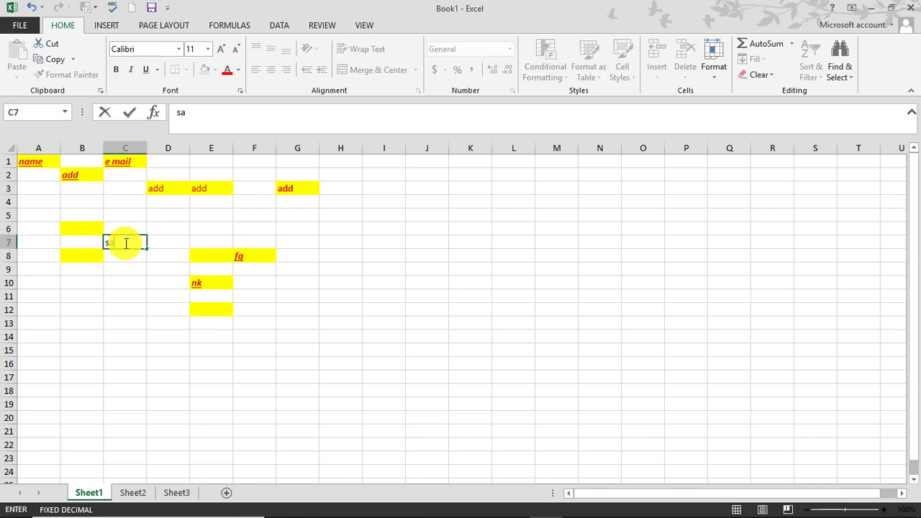
pyautogui.write('tya')
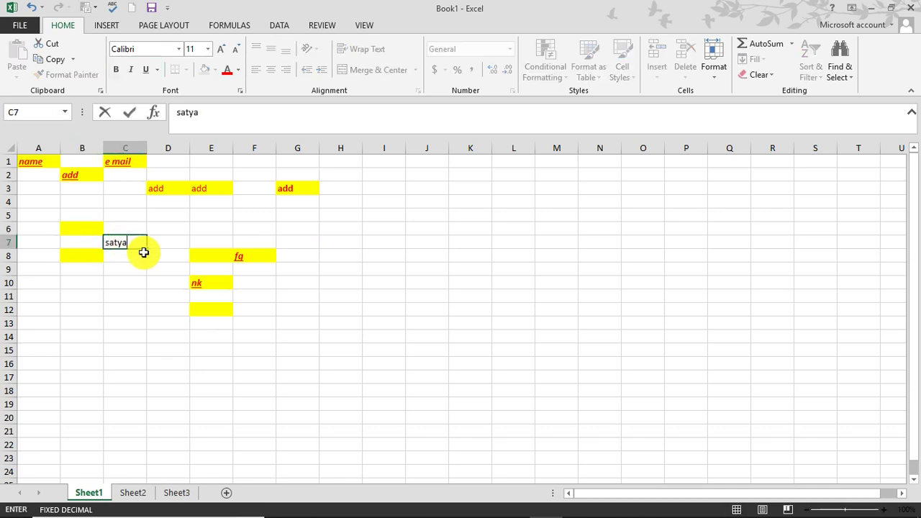
pyautogui.click(134, 285)
pyautogui.click(137, 245)
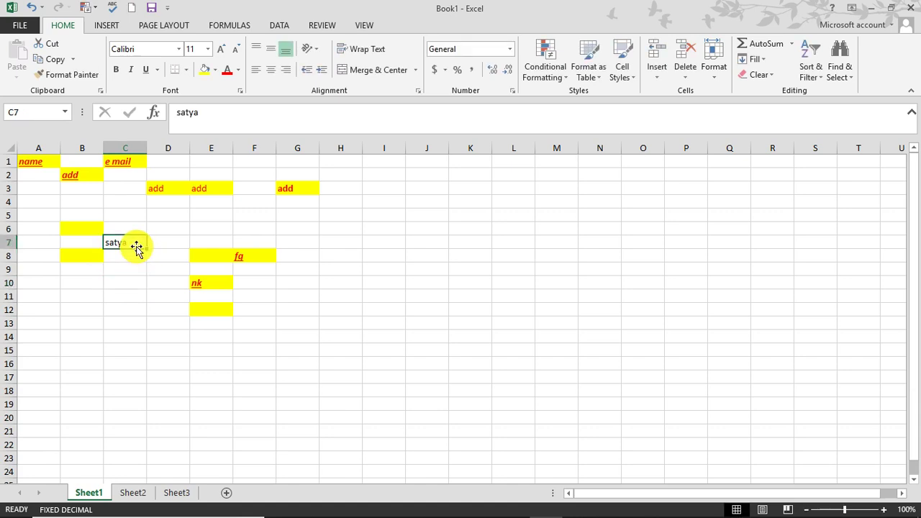
# Step: Change the font of the name in cell C7 to Playbill
pyautogui.click(179, 50)
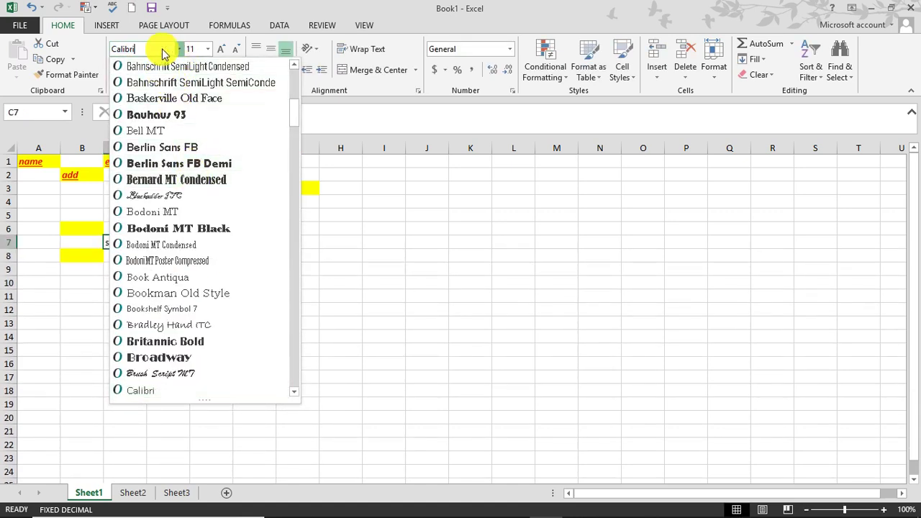
pyautogui.press('BackSpace')
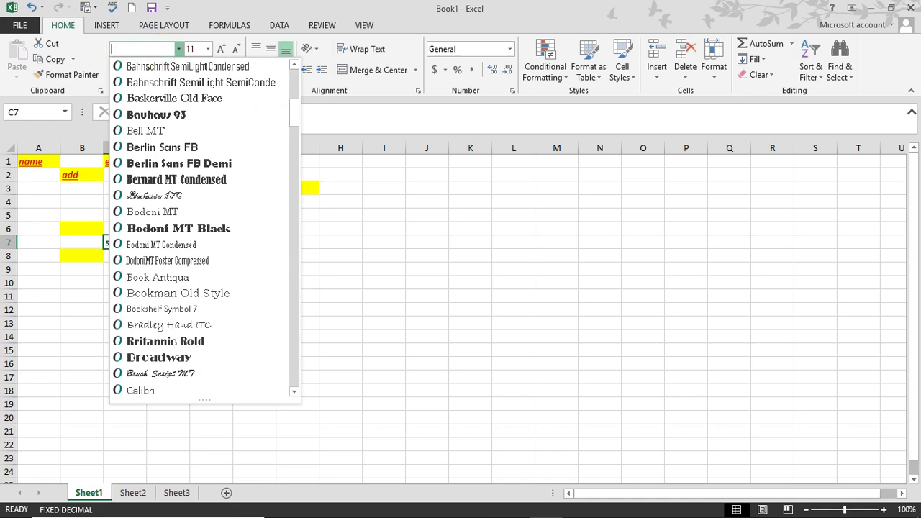
pyautogui.write('Pa')
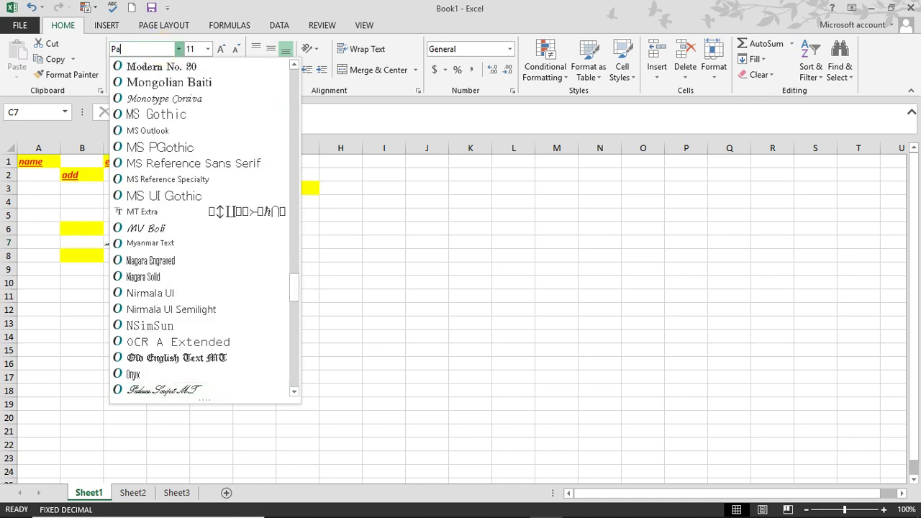
pyautogui.write('layla')
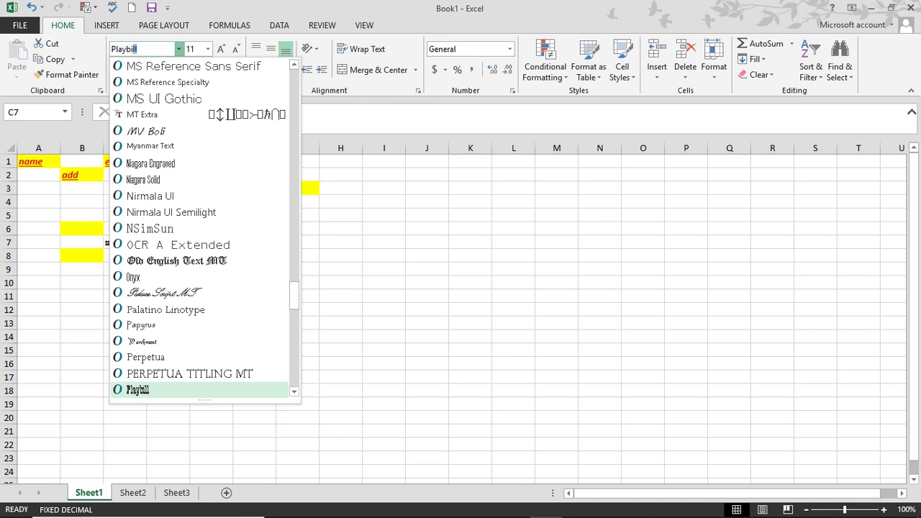
pyautogui.press('Return')
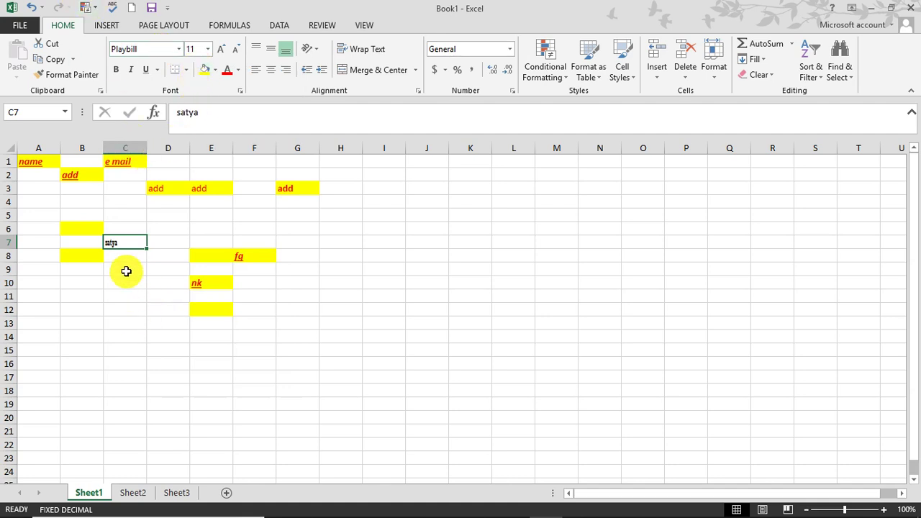
# Step: Fill the name from C7 down into C8 and set the font size of both cells to 36
pyautogui.moveTo(149, 249); pyautogui.dragTo(132, 259)
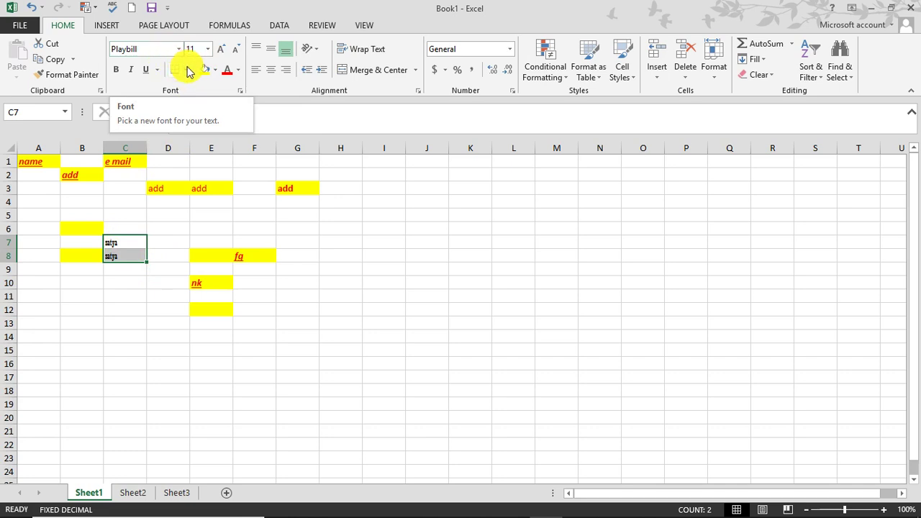
pyautogui.click(207, 48)
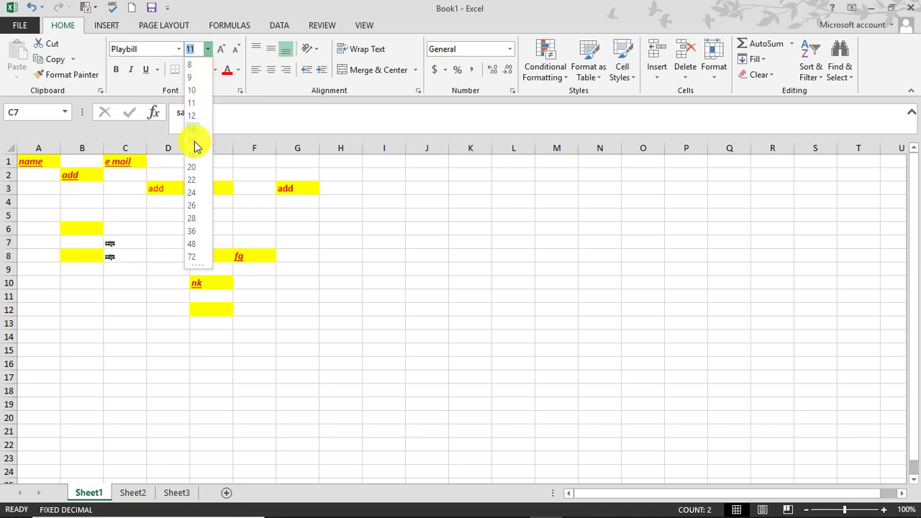
pyautogui.click(192, 231)
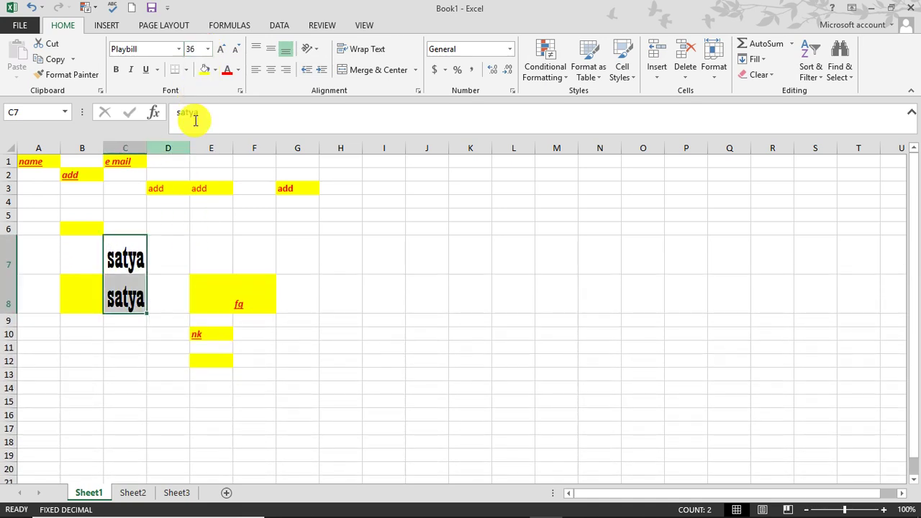
# Step: Increase the font size of C7:C8 to 72 in increments, and decrease it back to 36
pyautogui.click(221, 49)
pyautogui.click(221, 49)
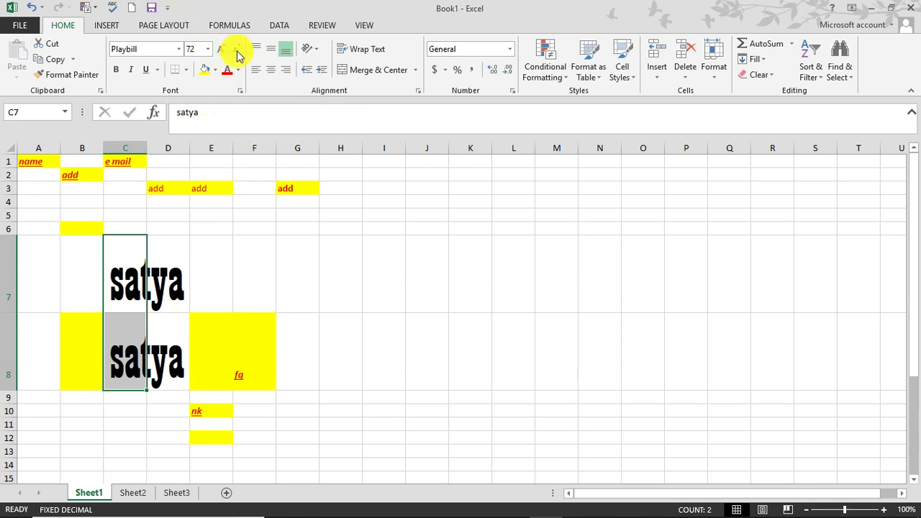
pyautogui.click(239, 50)
pyautogui.click(239, 50)
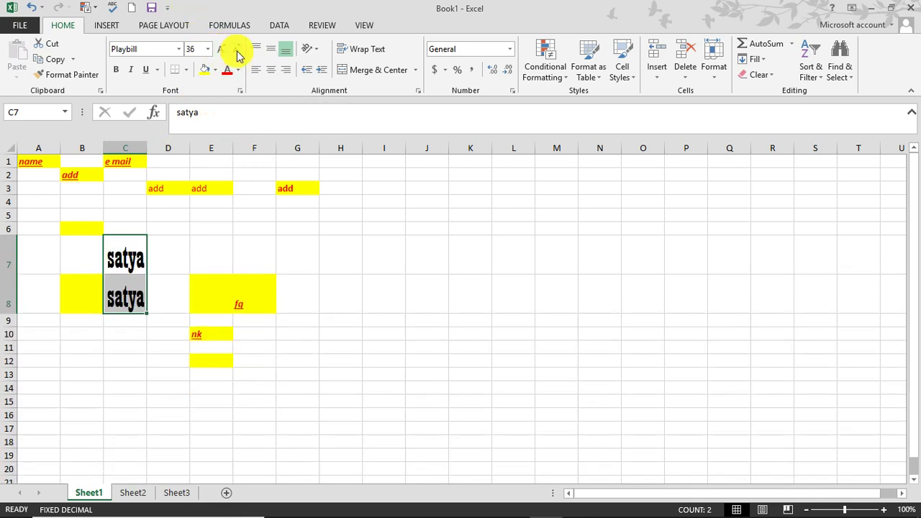
# Step: Format the text in cells C7:C8 as bold, italic and double-underlined
pyautogui.click(118, 73)
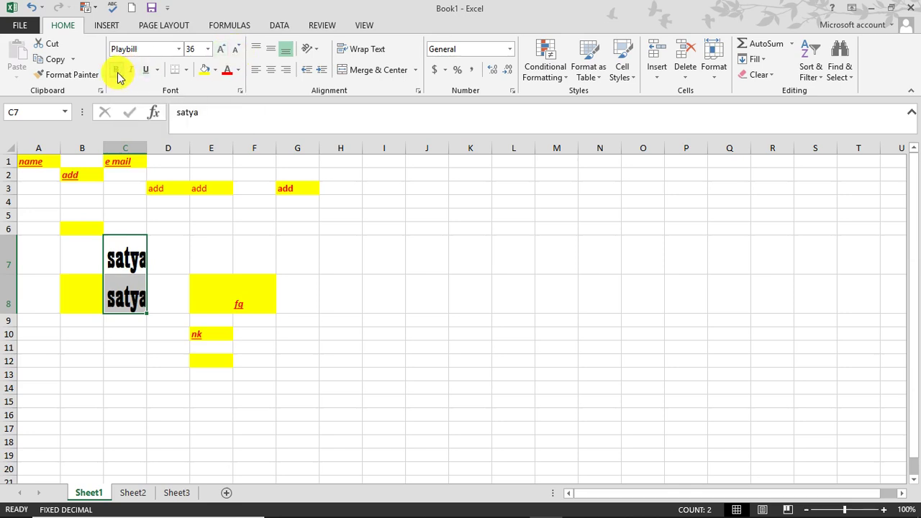
pyautogui.click(134, 71)
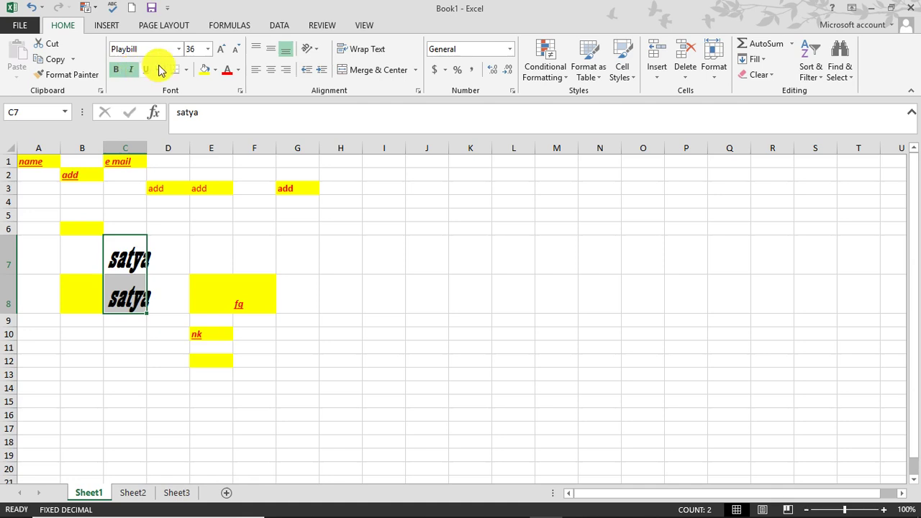
pyautogui.click(142, 72)
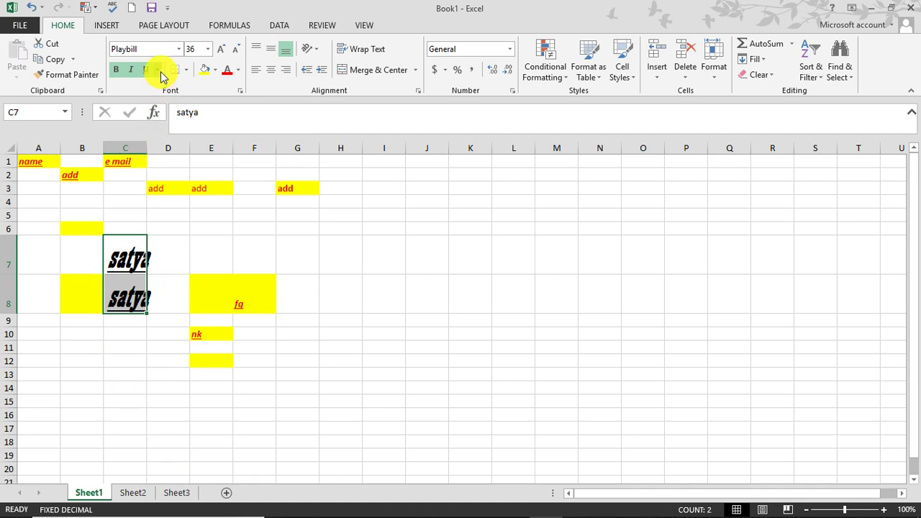
pyautogui.click(159, 72)
pyautogui.click(172, 141)
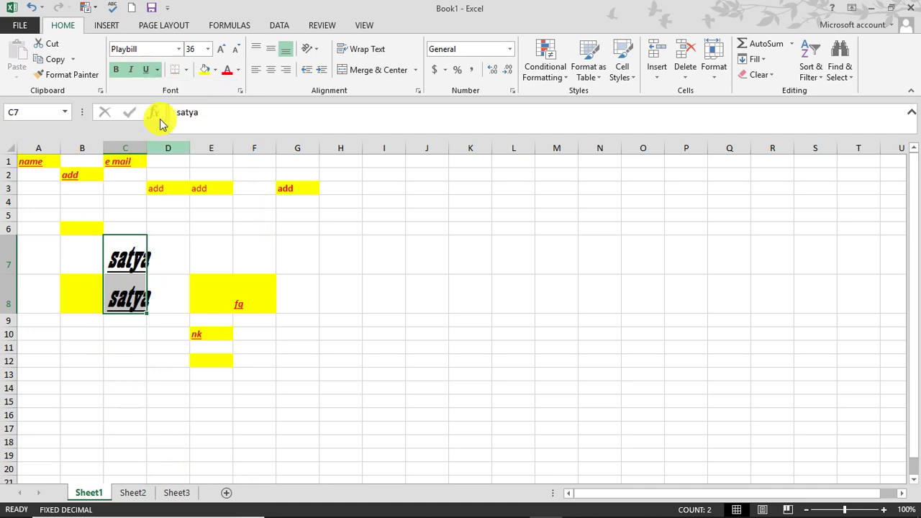
pyautogui.click(158, 70)
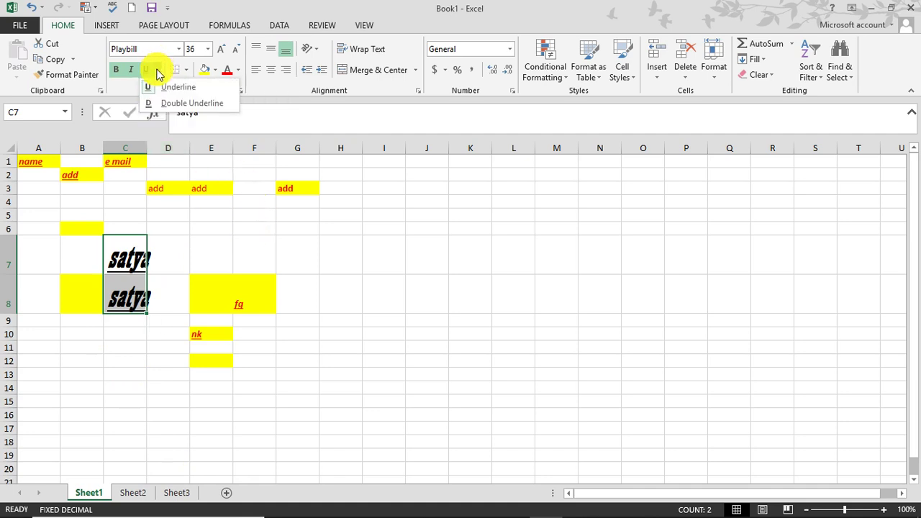
pyautogui.click(184, 108)
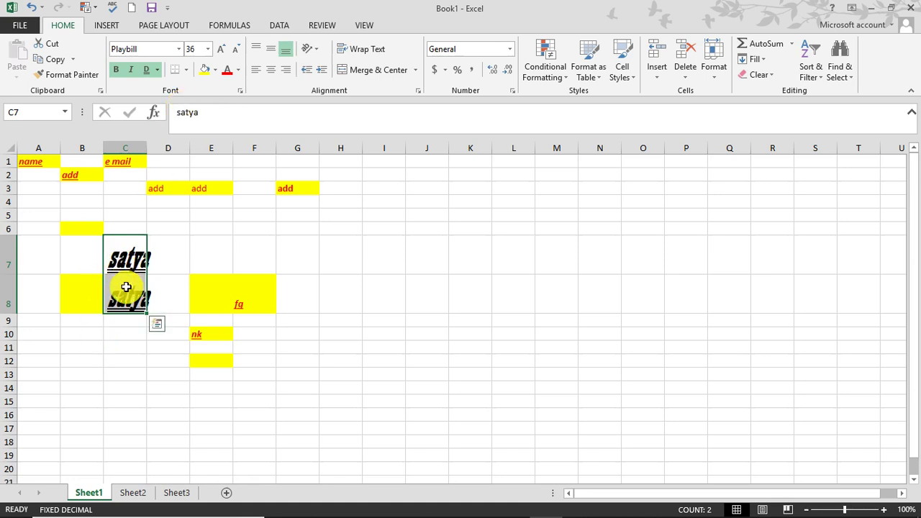
pyautogui.click(186, 71)
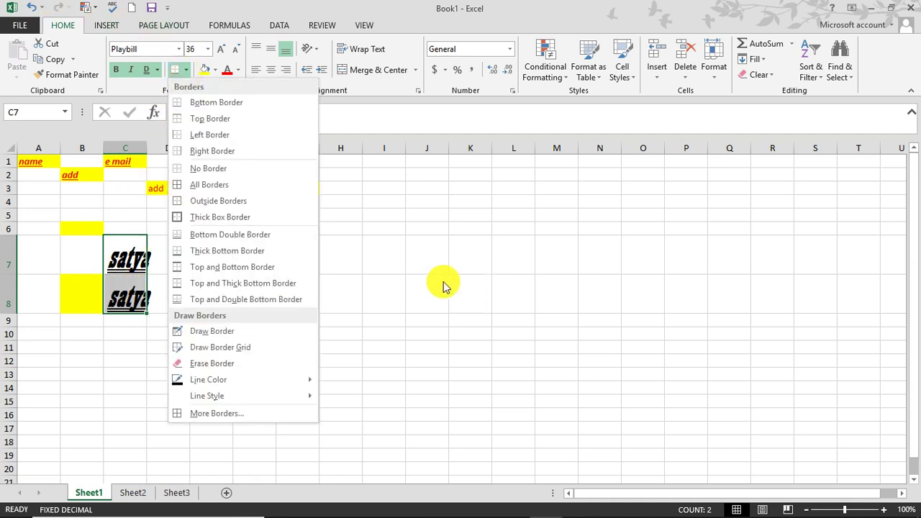
pyautogui.click(434, 253)
pyautogui.moveTo(379, 176); pyautogui.dragTo(816, 434)
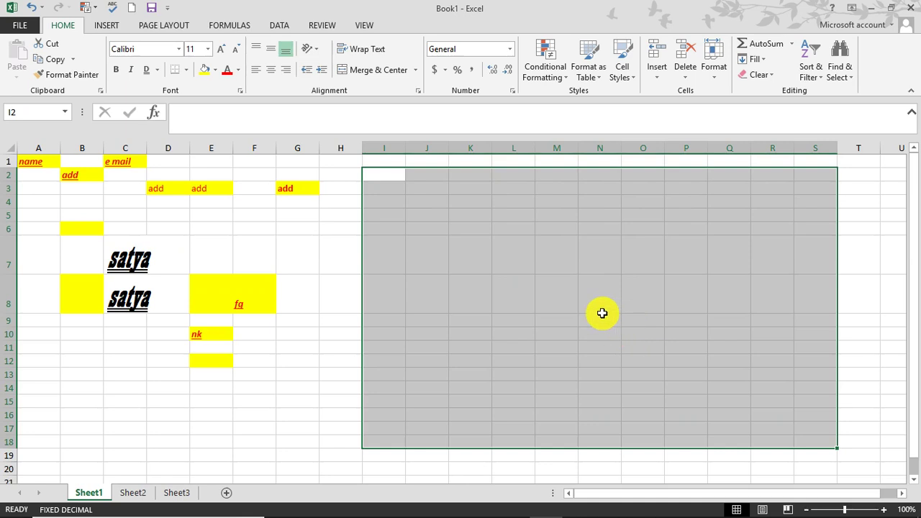
pyautogui.click(531, 317)
pyautogui.moveTo(531, 317); pyautogui.dragTo(726, 329)
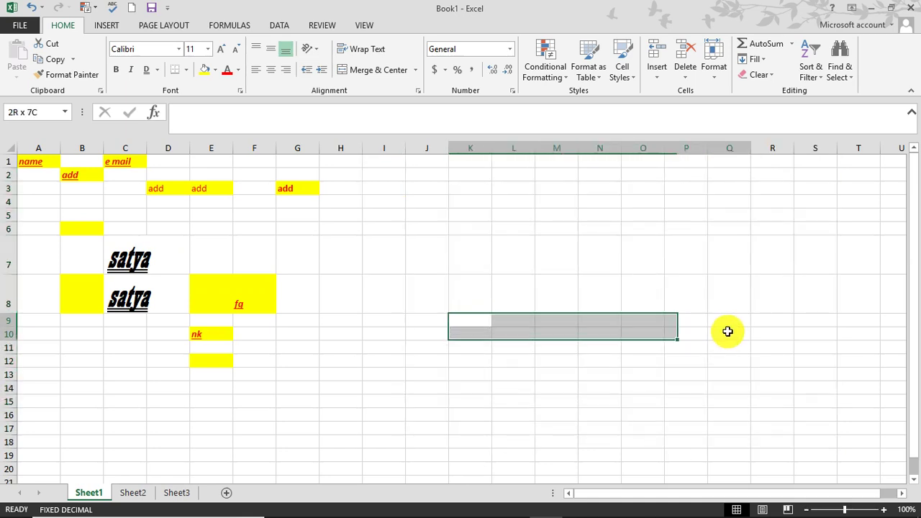
pyautogui.click(475, 321)
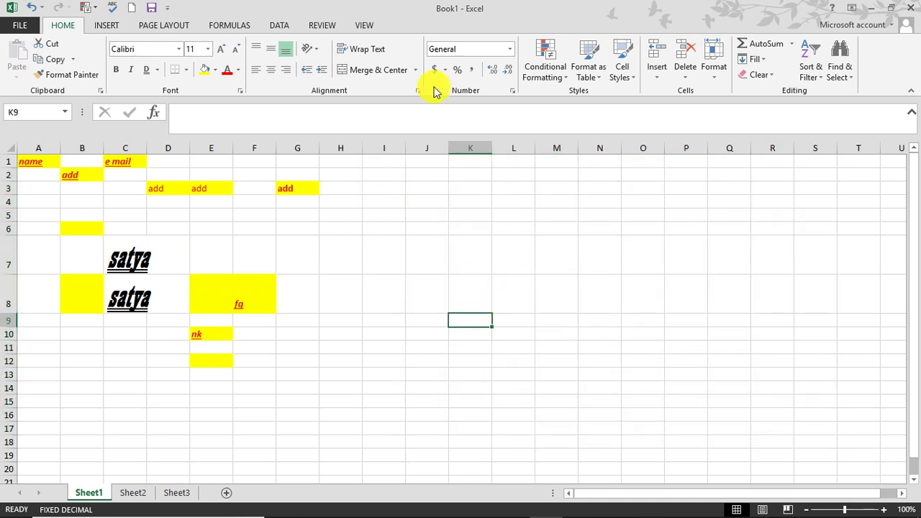
# Step: Hide the worksheet gridlines, and show them again
pyautogui.click(373, 26)
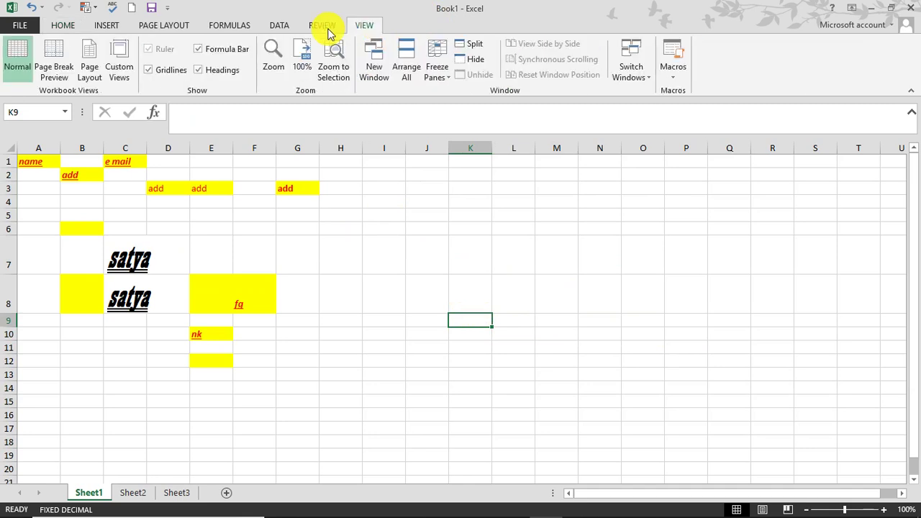
pyautogui.click(152, 70)
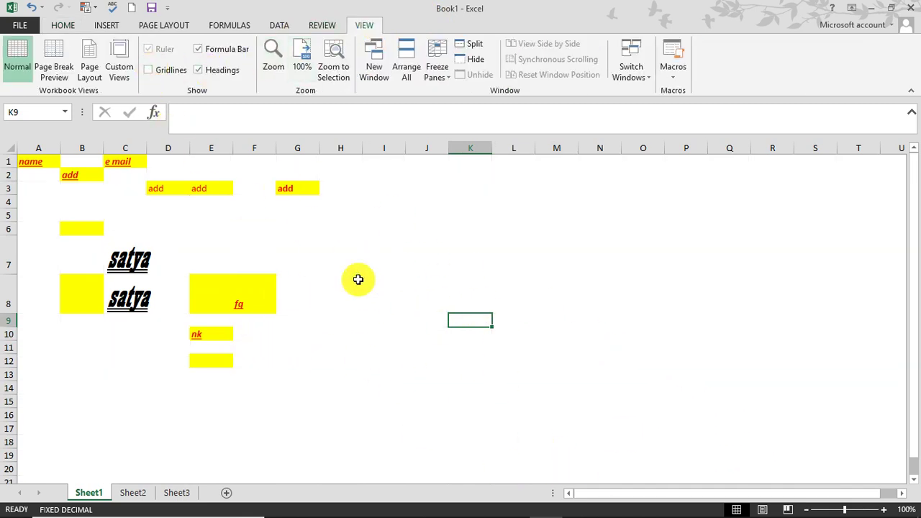
pyautogui.click(172, 70)
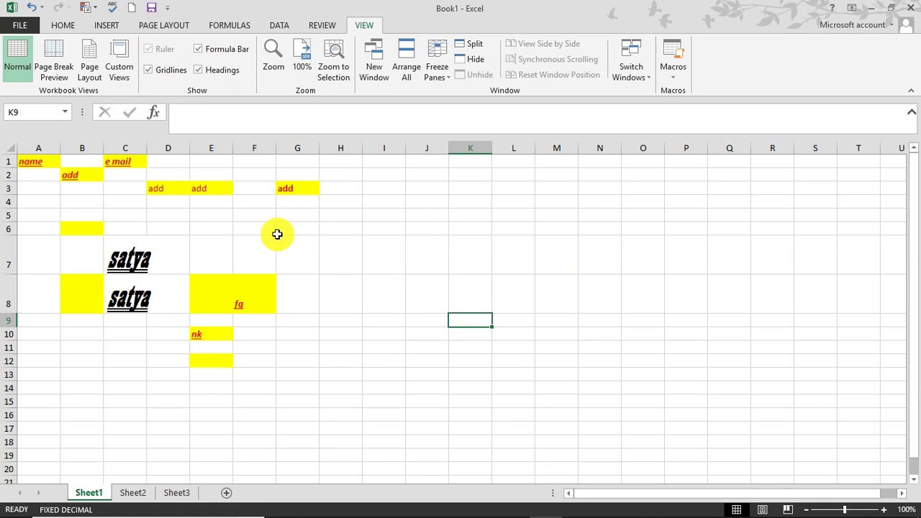
# Step: Apply All Borders to cell K9
pyautogui.click(58, 26)
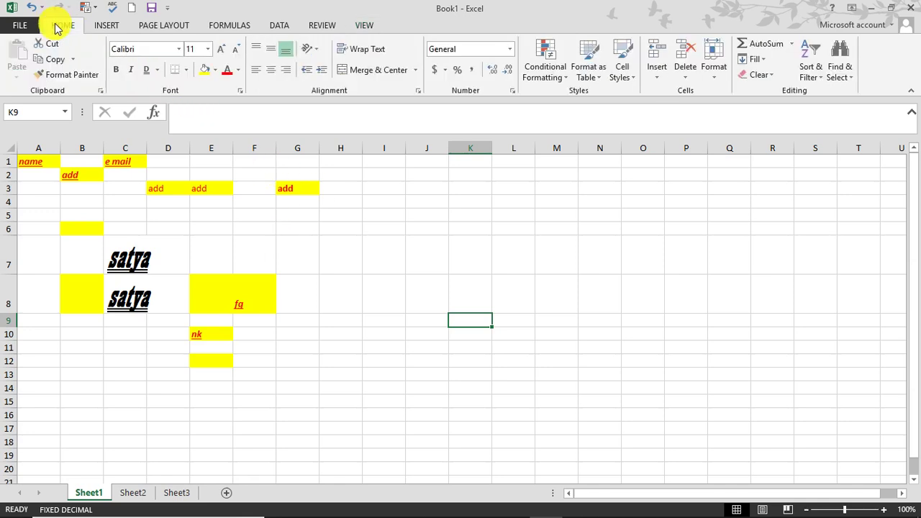
pyautogui.click(185, 71)
pyautogui.click(221, 184)
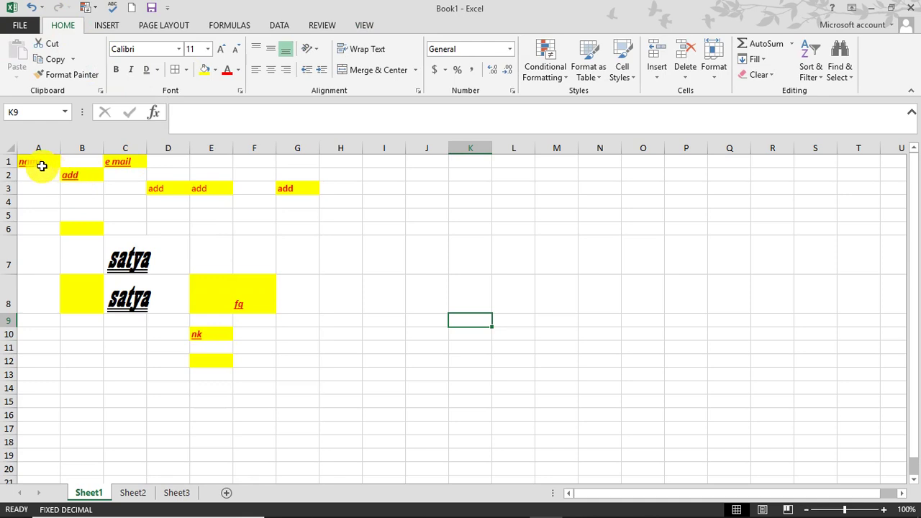
# Step: Apply All Borders to the range A1:G13
pyautogui.moveTo(32, 161); pyautogui.dragTo(294, 367)
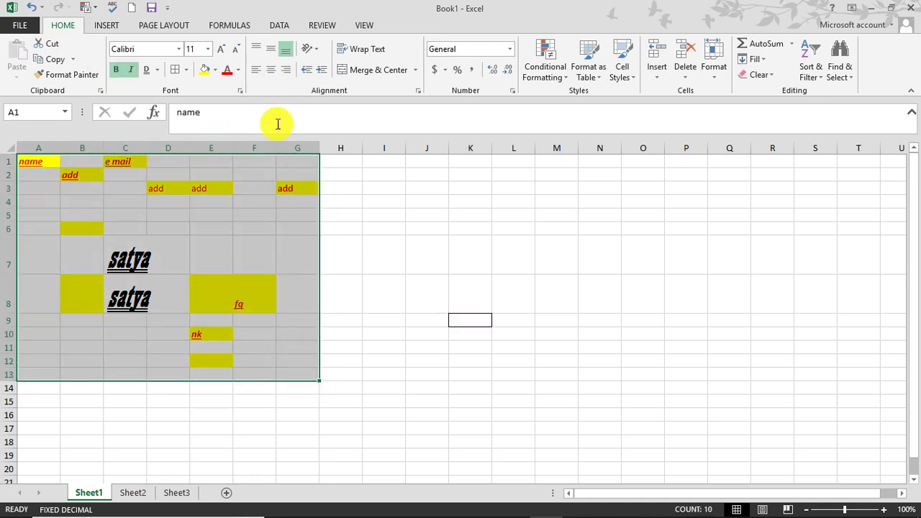
pyautogui.click(180, 71)
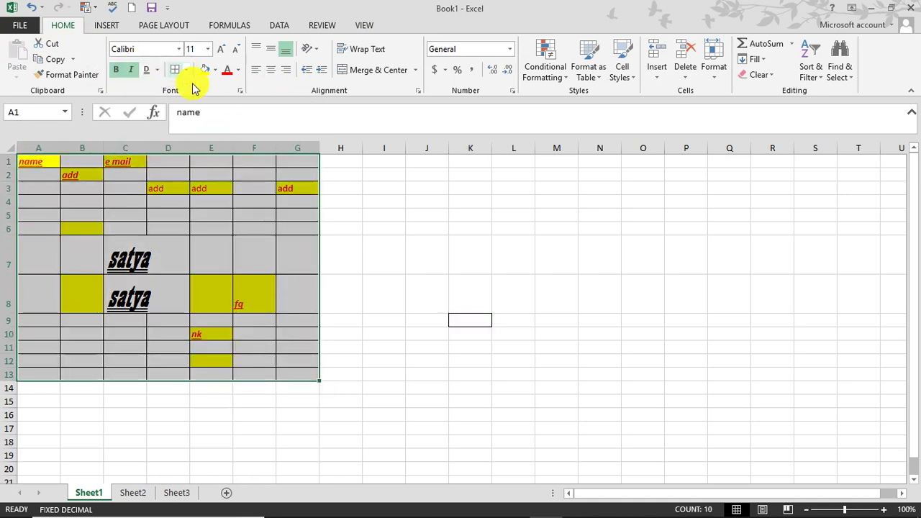
pyautogui.click(186, 72)
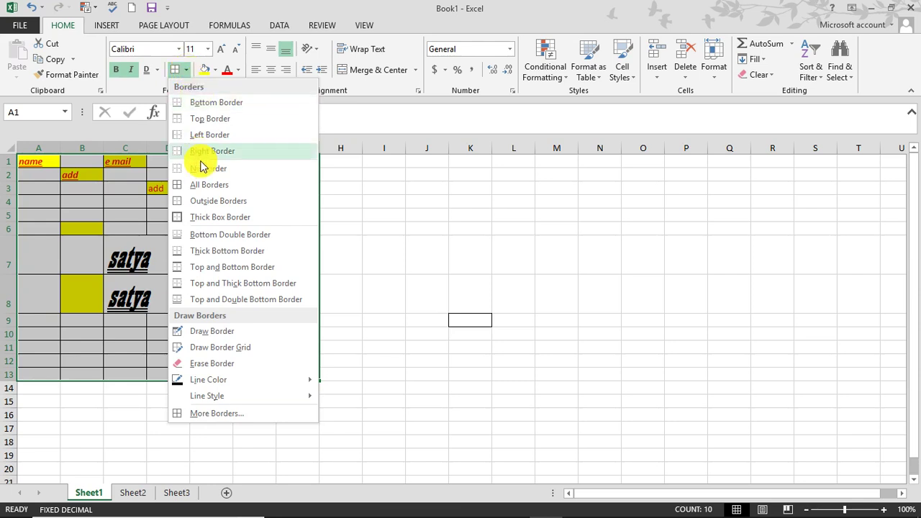
pyautogui.click(239, 189)
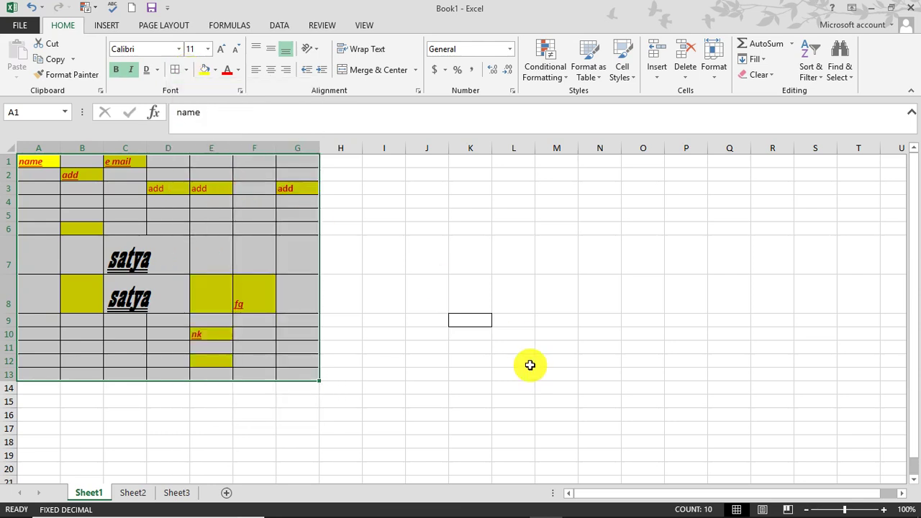
pyautogui.click(392, 302)
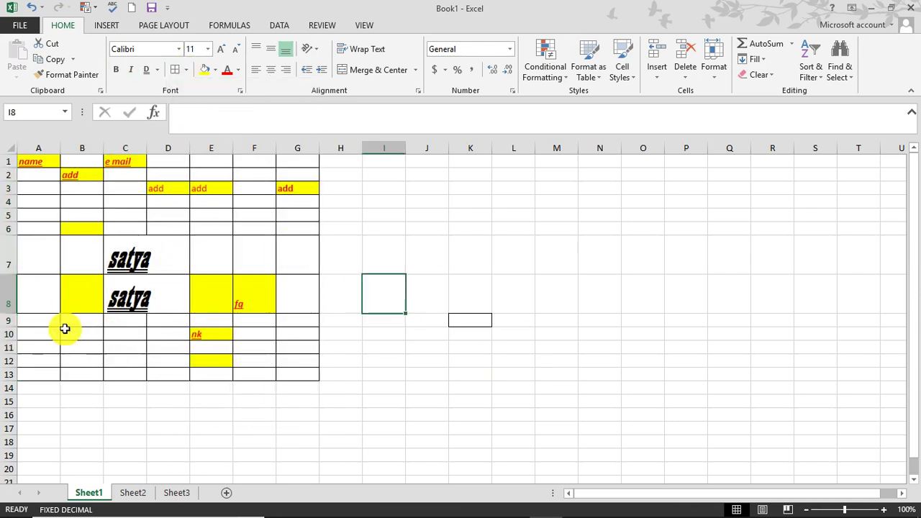
pyautogui.click(185, 72)
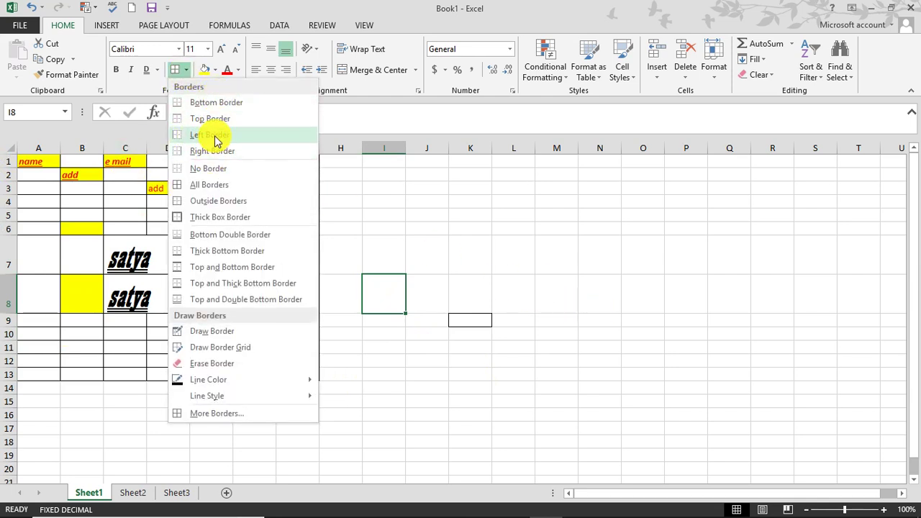
pyautogui.click(442, 187)
pyautogui.click(518, 197)
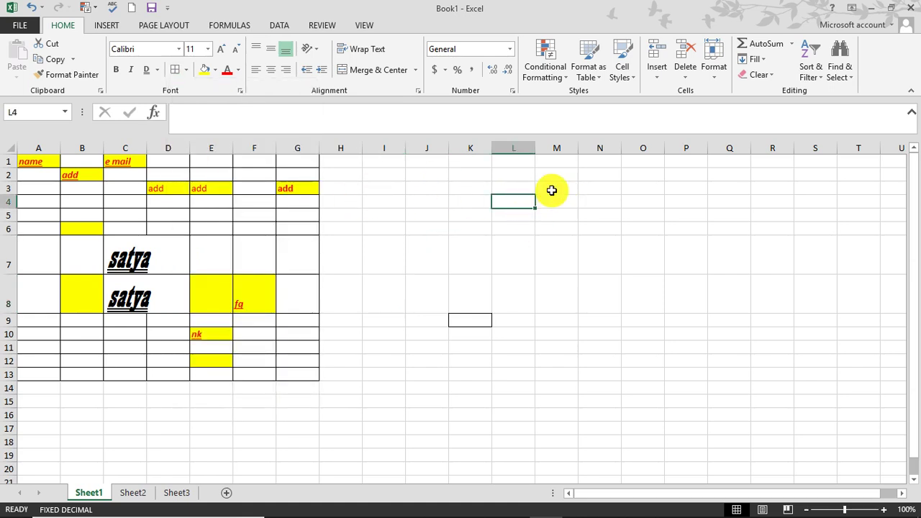
# Step: Add a bottom border to the empty range M1:Q9
pyautogui.moveTo(551, 161)
pyautogui.mouseDown()
pyautogui.moveTo(685, 251)
pyautogui.moveTo(713, 317)
pyautogui.mouseUp()
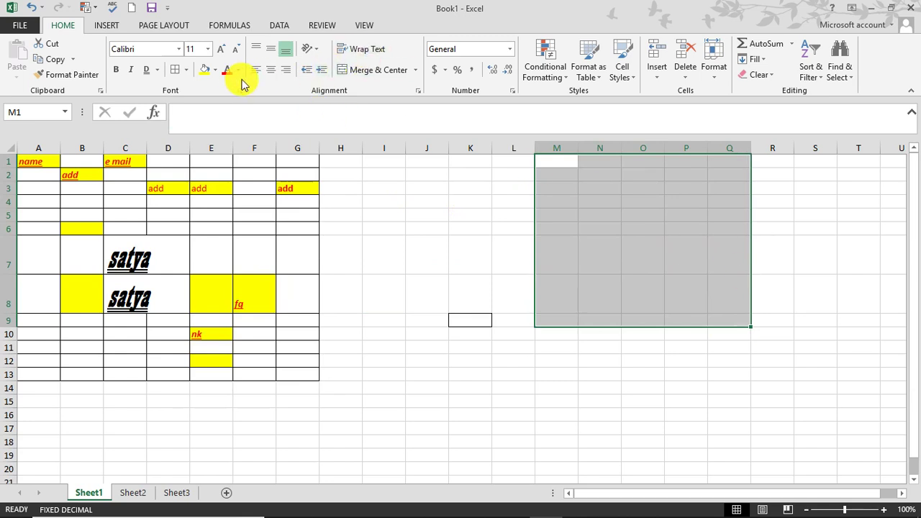
pyautogui.click(187, 69)
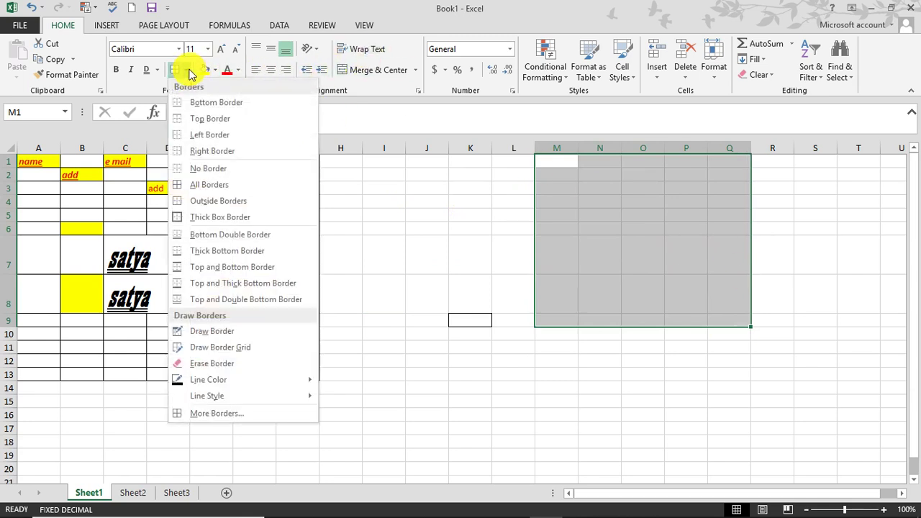
pyautogui.click(206, 105)
pyautogui.click(495, 335)
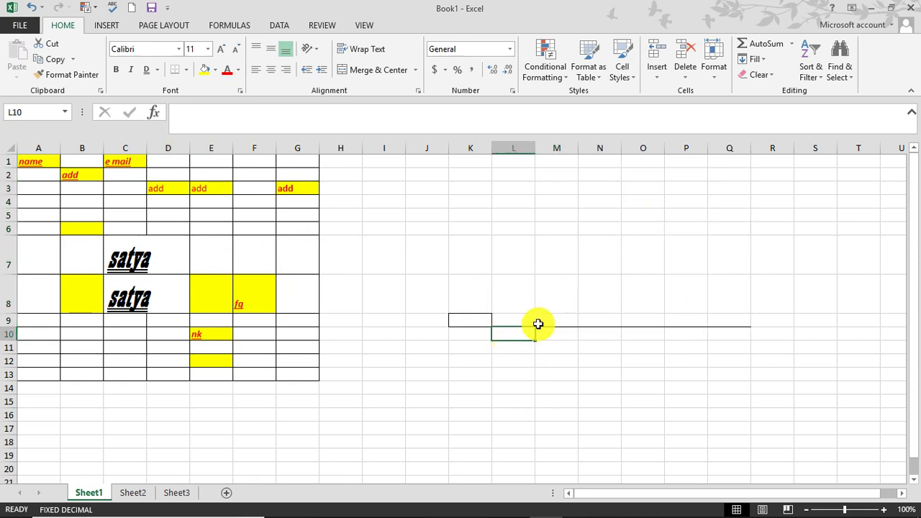
pyautogui.click(596, 417)
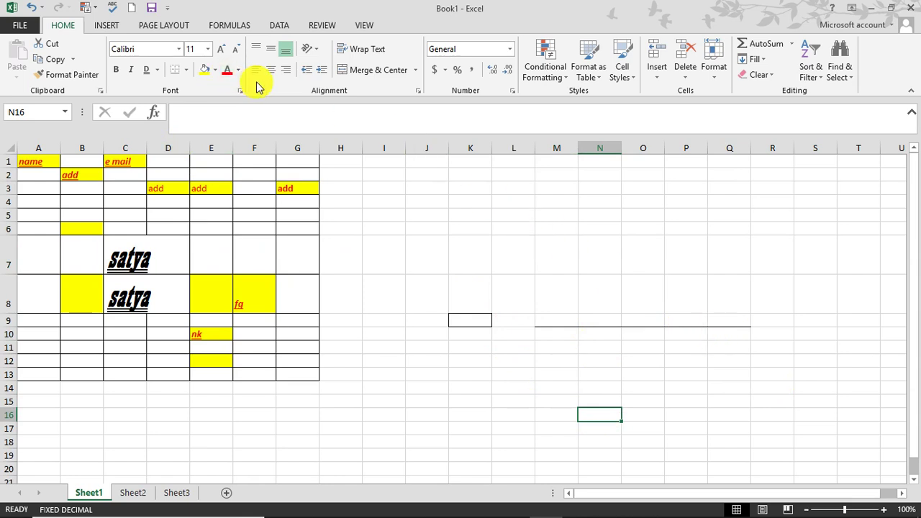
# Step: Add a top border to the range L5:Q16
pyautogui.click(186, 72)
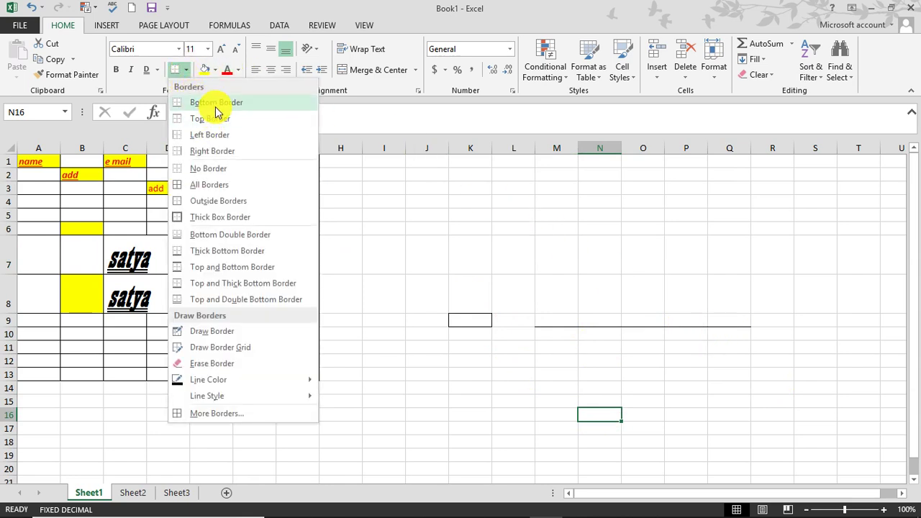
pyautogui.click(216, 103)
pyautogui.moveTo(506, 212); pyautogui.dragTo(719, 418)
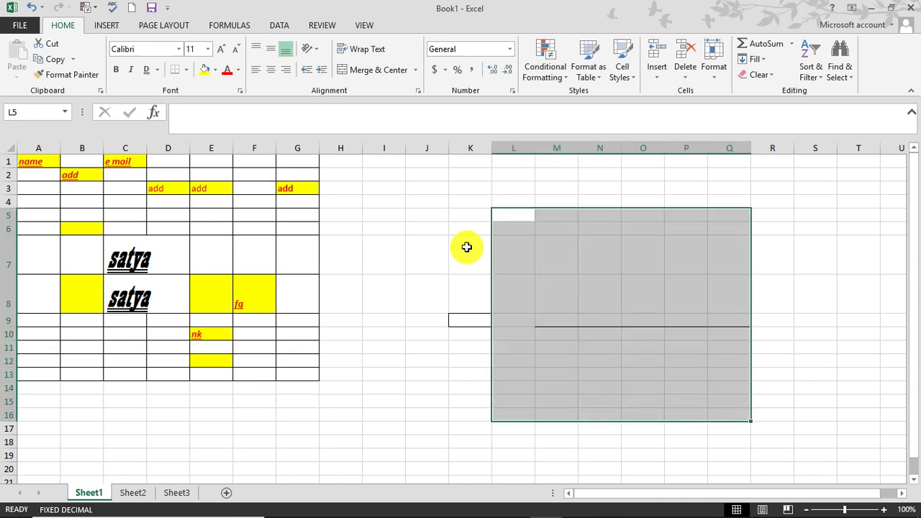
pyautogui.click(186, 71)
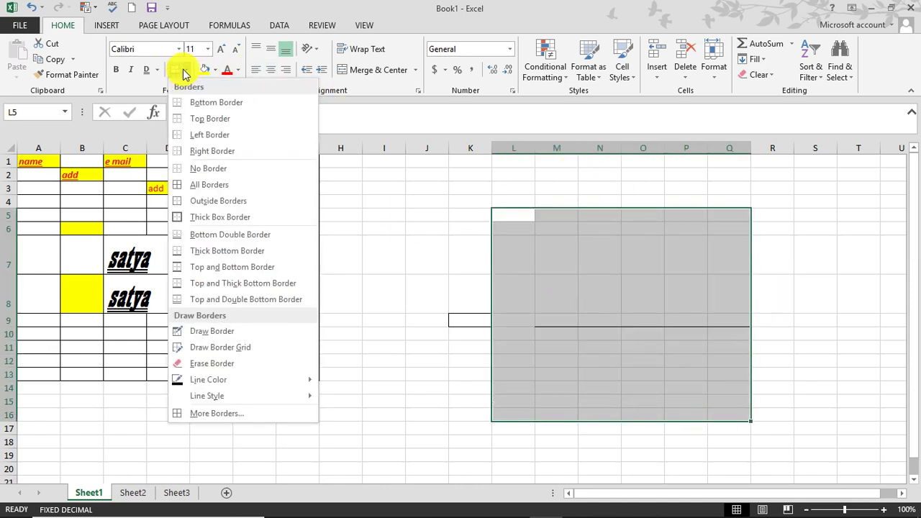
pyautogui.click(216, 117)
pyautogui.click(603, 202)
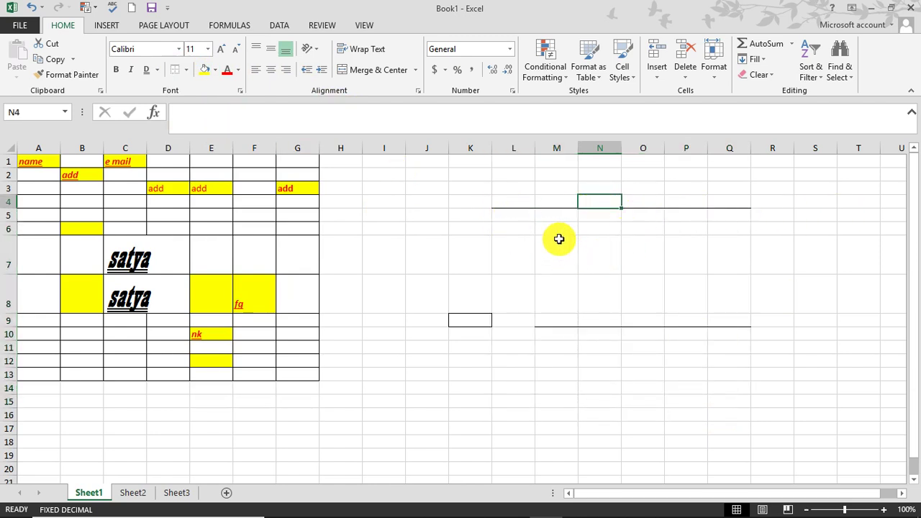
# Step: Add left and top borders to the range M7:Q18
pyautogui.moveTo(557, 239); pyautogui.dragTo(706, 424)
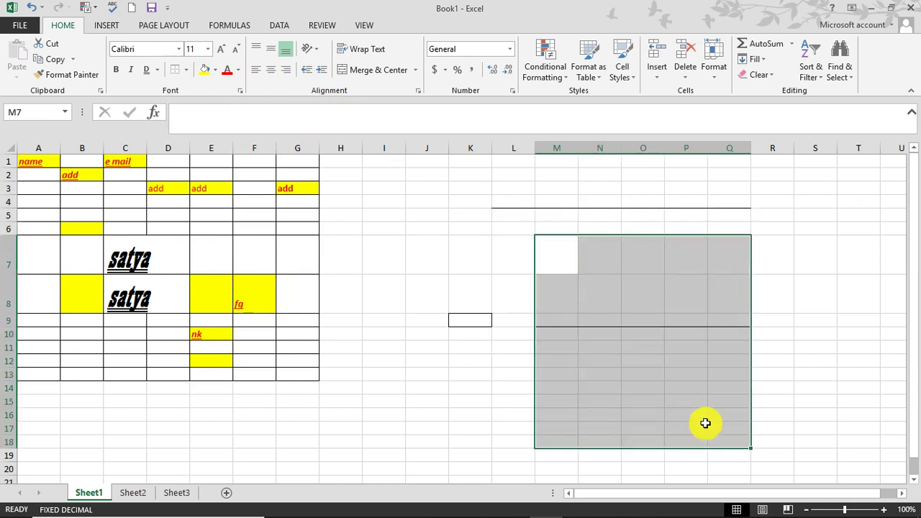
pyautogui.click(186, 71)
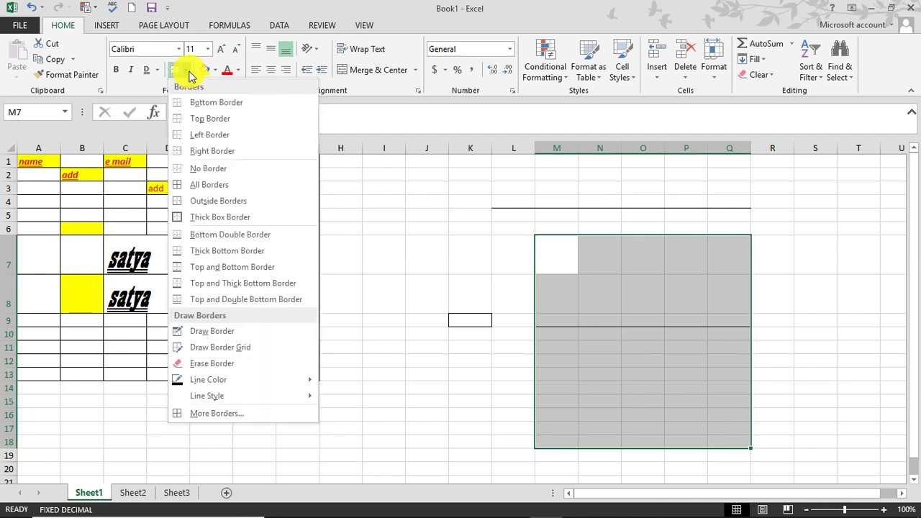
pyautogui.click(208, 134)
pyautogui.click(890, 284)
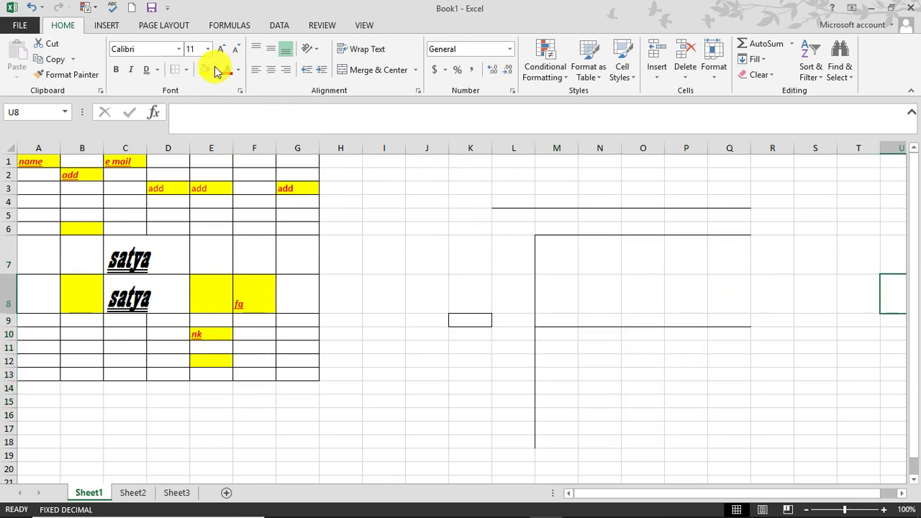
# Step: Erase the left border of M7:M9 and the top border of M7:Q7 with the Erase Border tool
pyautogui.click(186, 70)
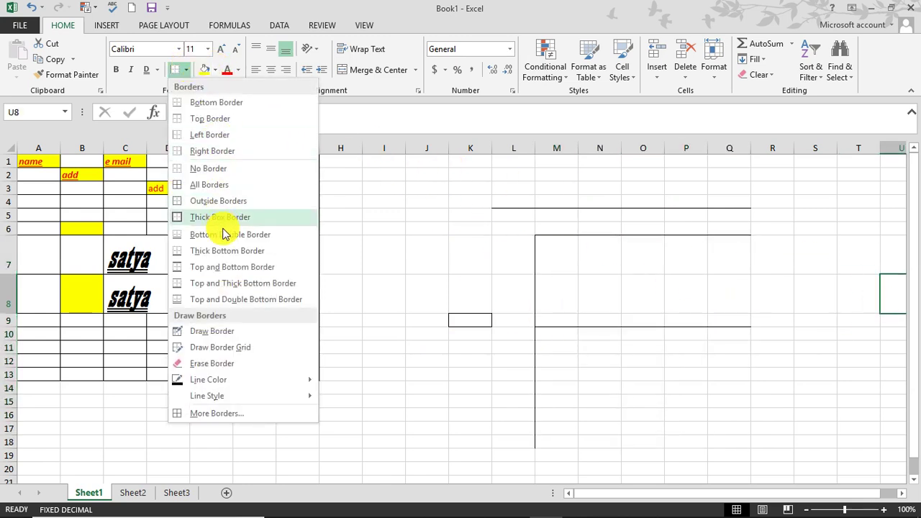
pyautogui.click(216, 363)
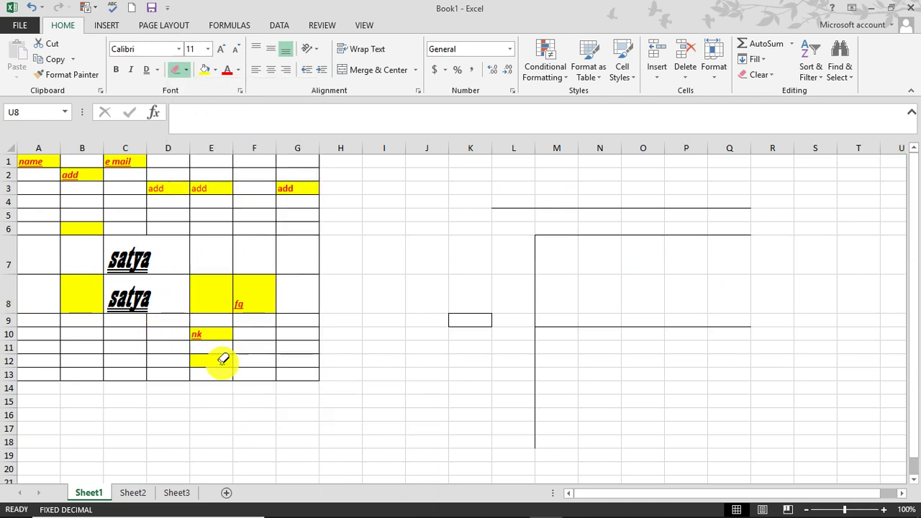
pyautogui.click(535, 317)
pyautogui.click(536, 255)
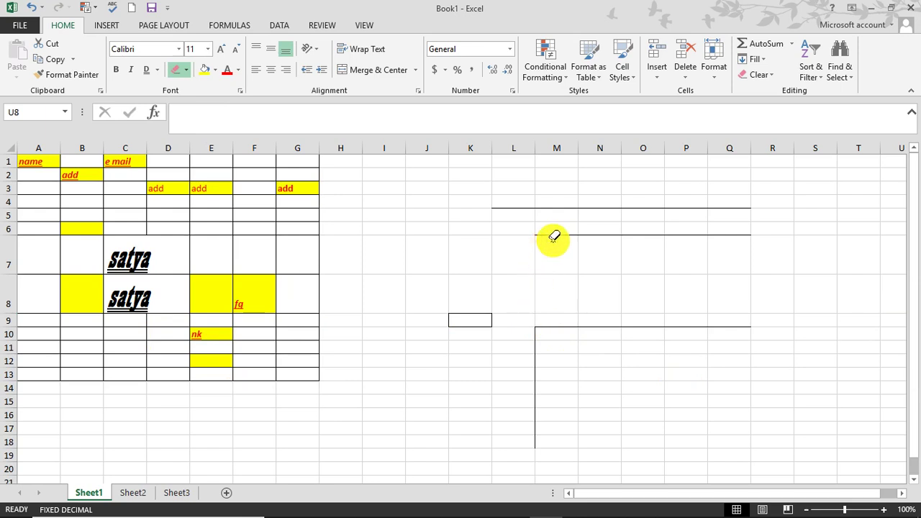
pyautogui.click(594, 234)
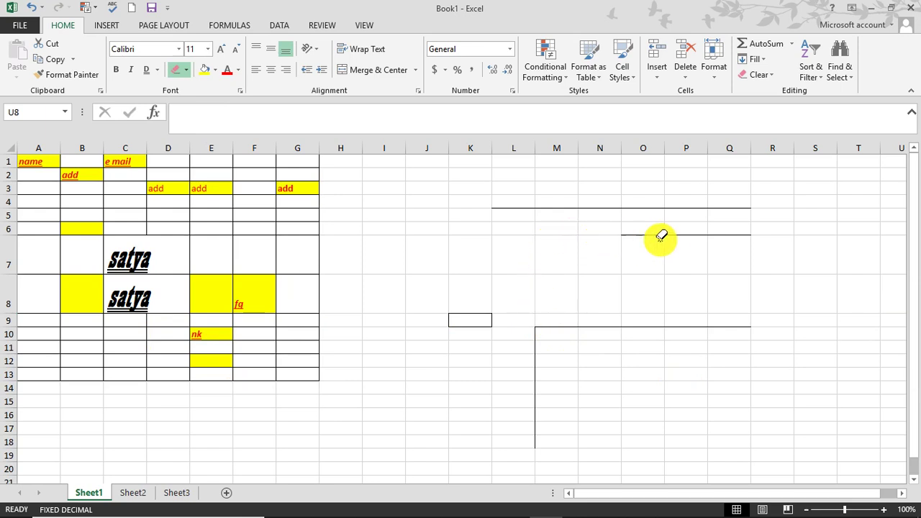
pyautogui.moveTo(652, 236); pyautogui.dragTo(717, 238)
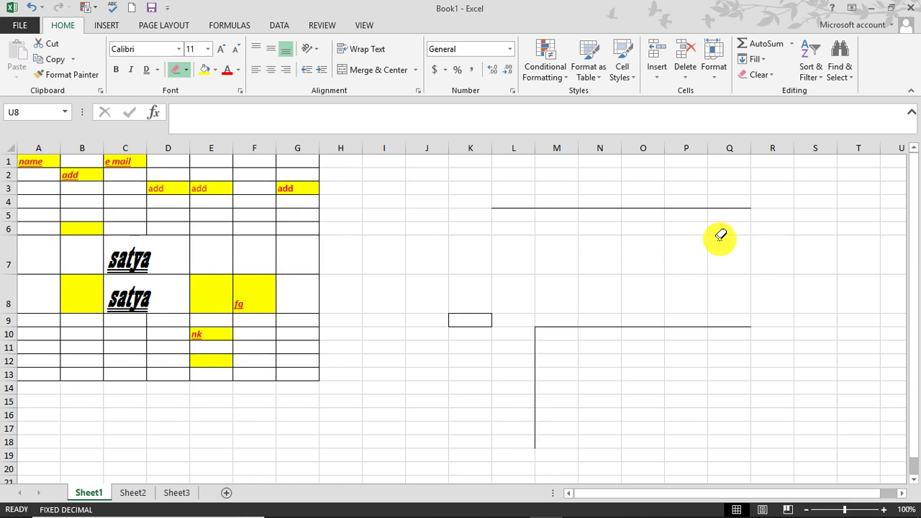
# Step: Set the border line color to dark orange and redraw the top border of M10:Q10 and the upper part of column M's left border
pyautogui.click(187, 71)
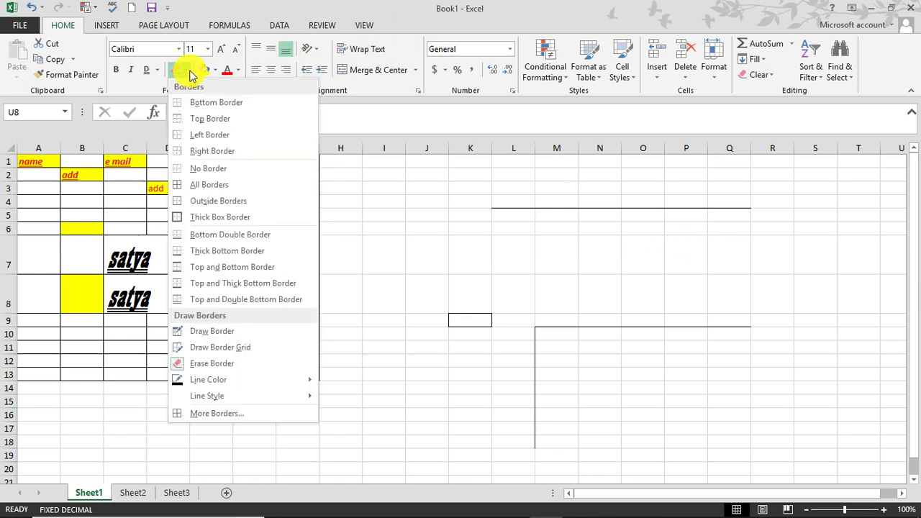
pyautogui.moveTo(254, 382)
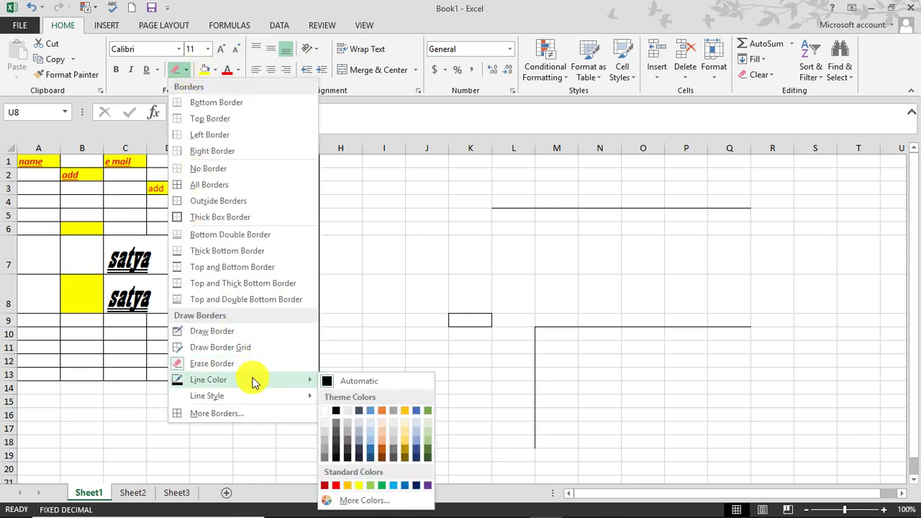
pyautogui.click(378, 453)
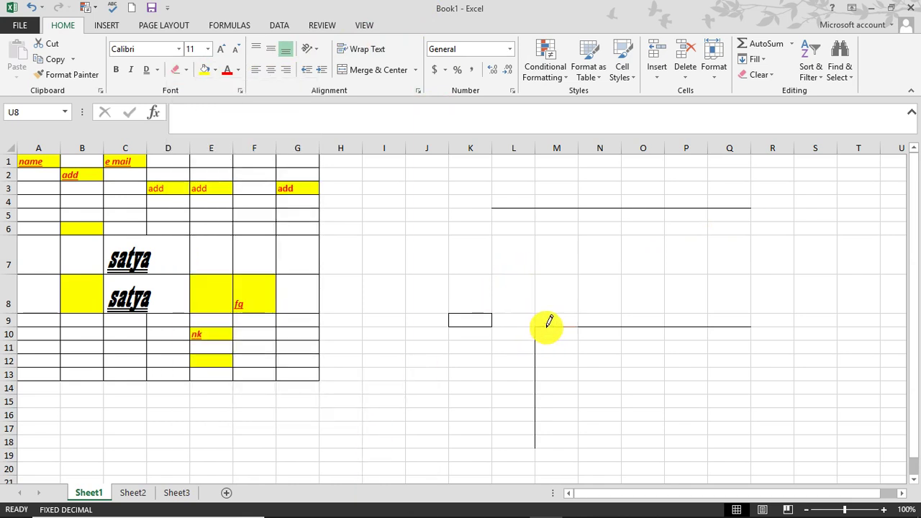
pyautogui.moveTo(548, 322)
pyautogui.mouseDown()
pyautogui.moveTo(602, 344)
pyautogui.moveTo(606, 323)
pyautogui.moveTo(639, 330)
pyautogui.moveTo(661, 322)
pyautogui.mouseUp()
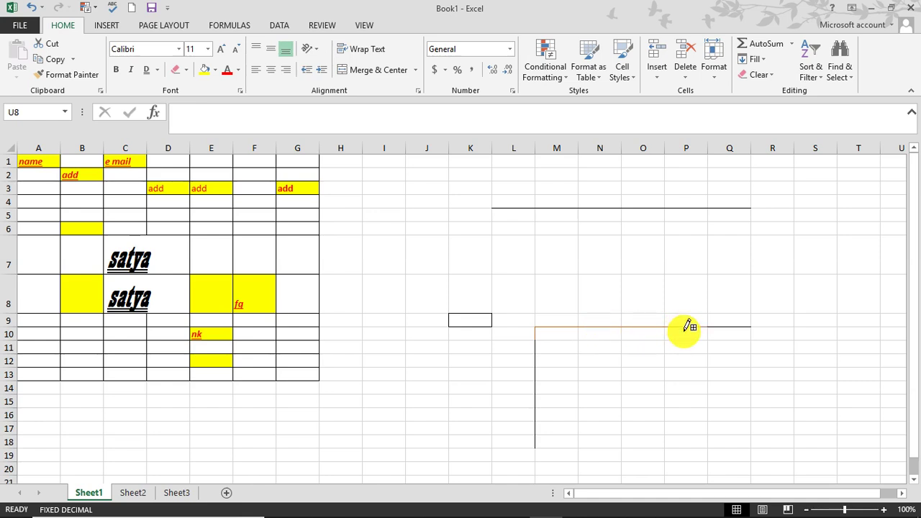
pyautogui.moveTo(688, 327); pyautogui.dragTo(726, 324)
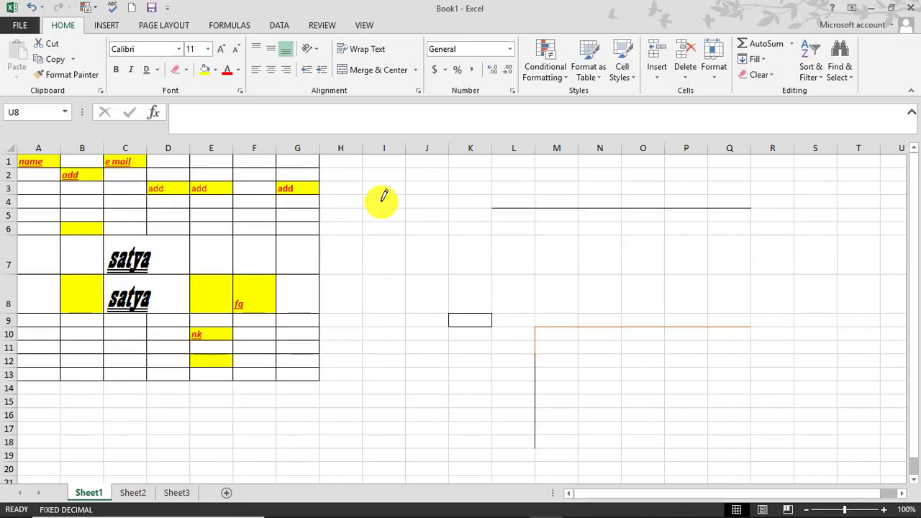
# Step: Draw a short dark orange border along the right edge of cell I6
pyautogui.click(185, 70)
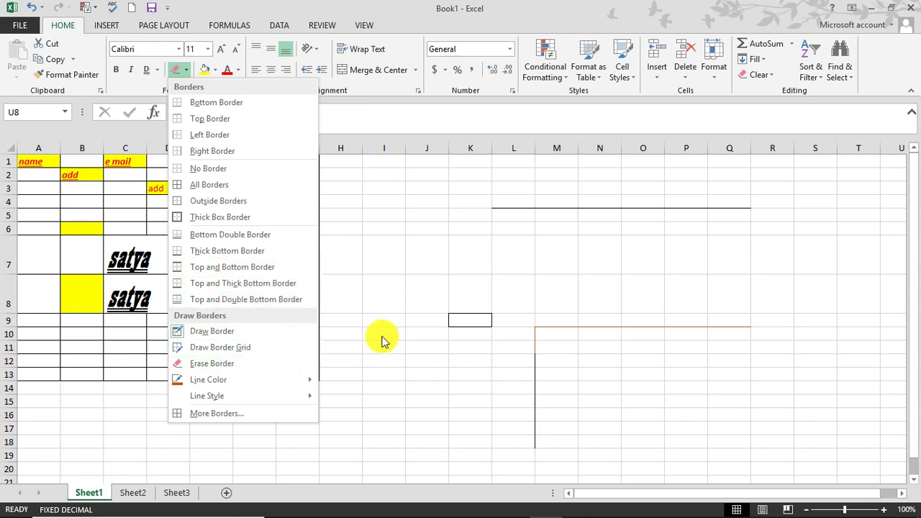
pyautogui.click(406, 235)
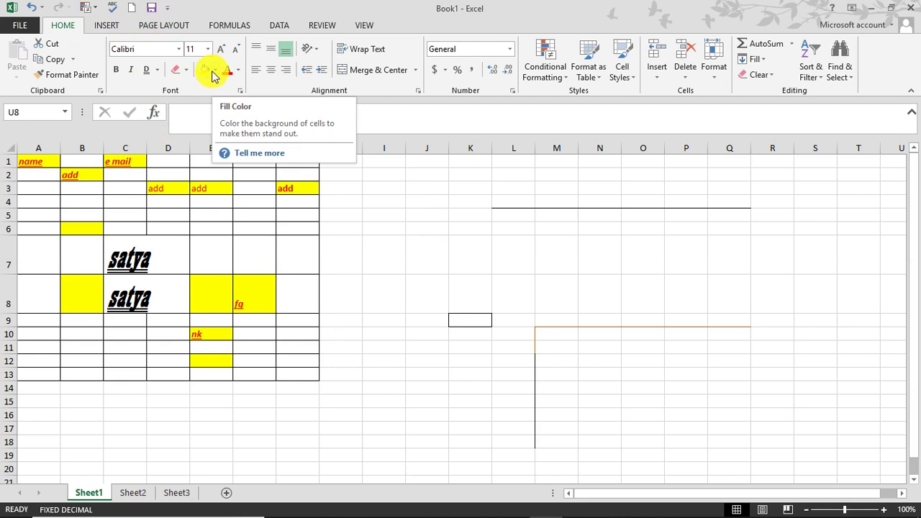
pyautogui.click(404, 228)
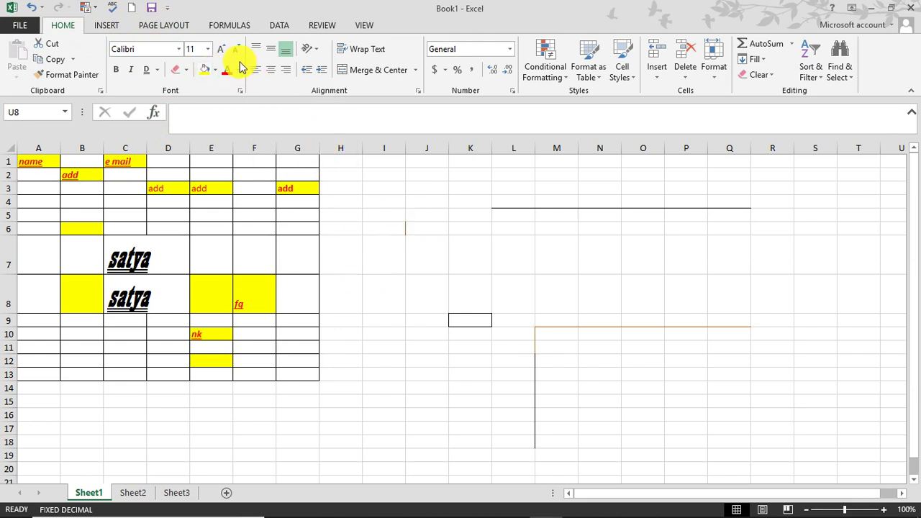
# Step: Apply All Borders to cell U8 in the current dark orange line color
pyautogui.click(188, 70)
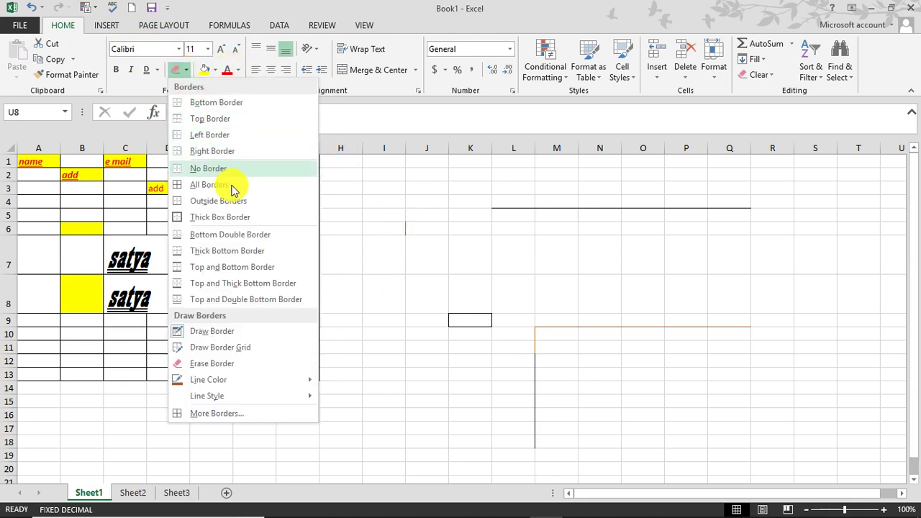
pyautogui.click(226, 183)
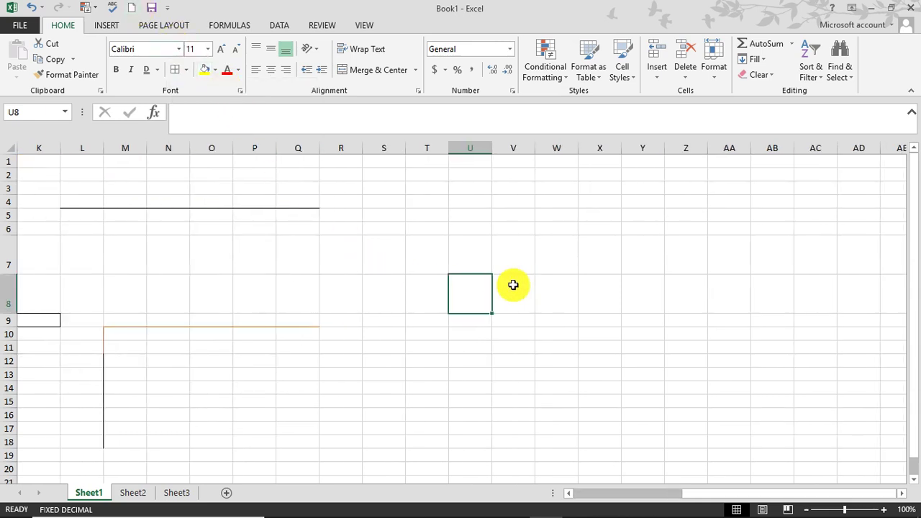
pyautogui.click(380, 416)
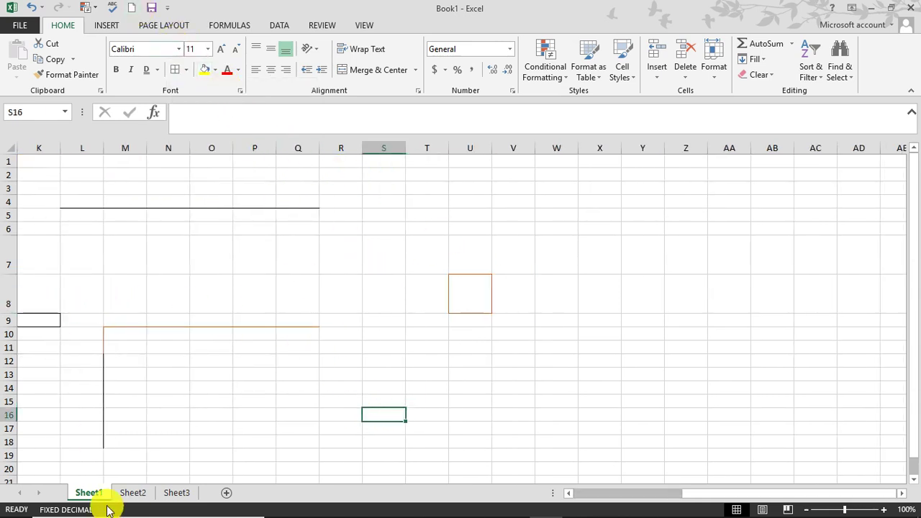
pyautogui.moveTo(665, 504)
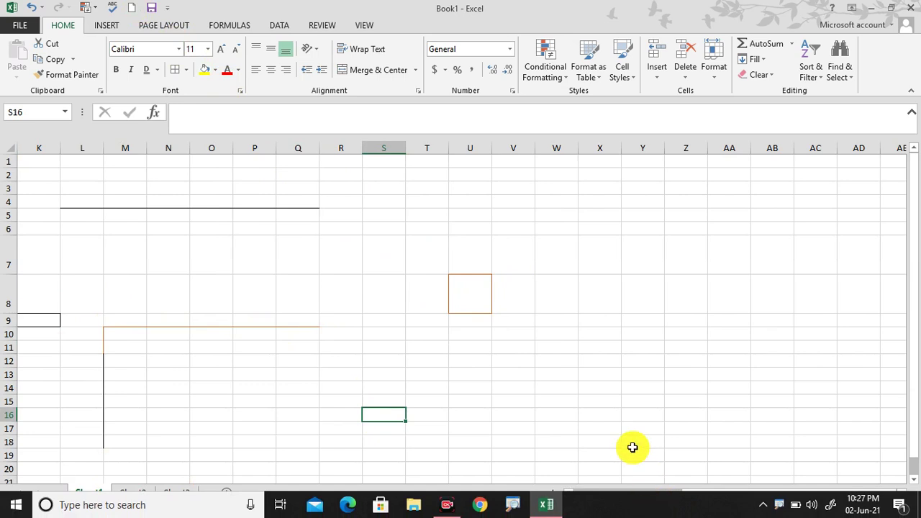
pyautogui.click(594, 351)
pyautogui.moveTo(633, 494); pyautogui.dragTo(584, 495)
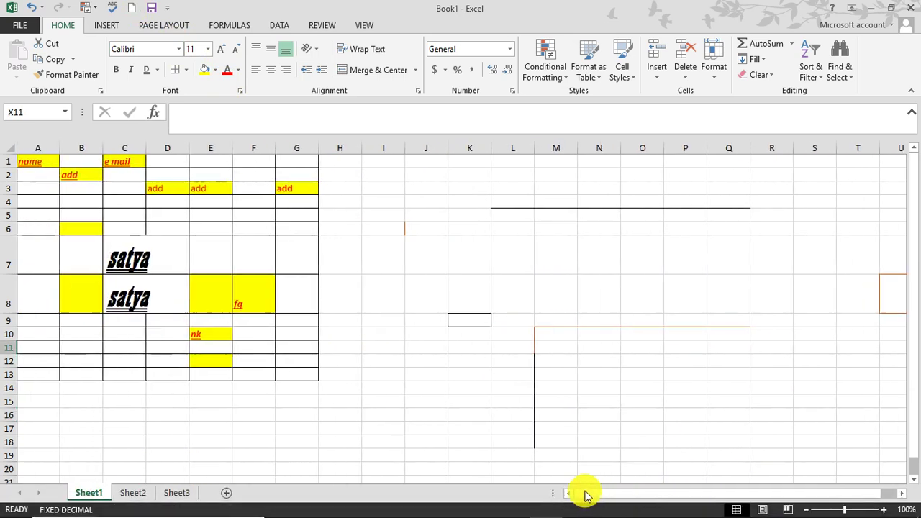
# Step: Fill cell I7 with yellow and replace the fill with a dark orange from the extended color palette
pyautogui.click(387, 247)
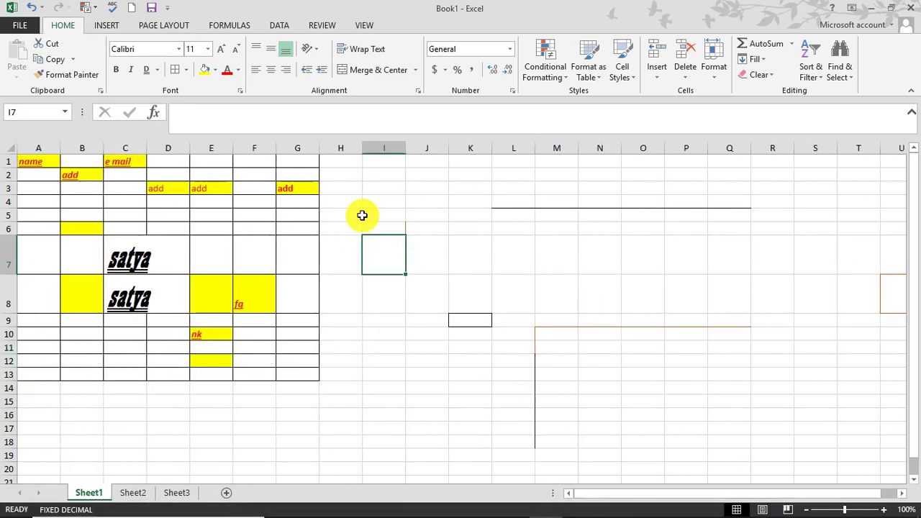
pyautogui.click(205, 70)
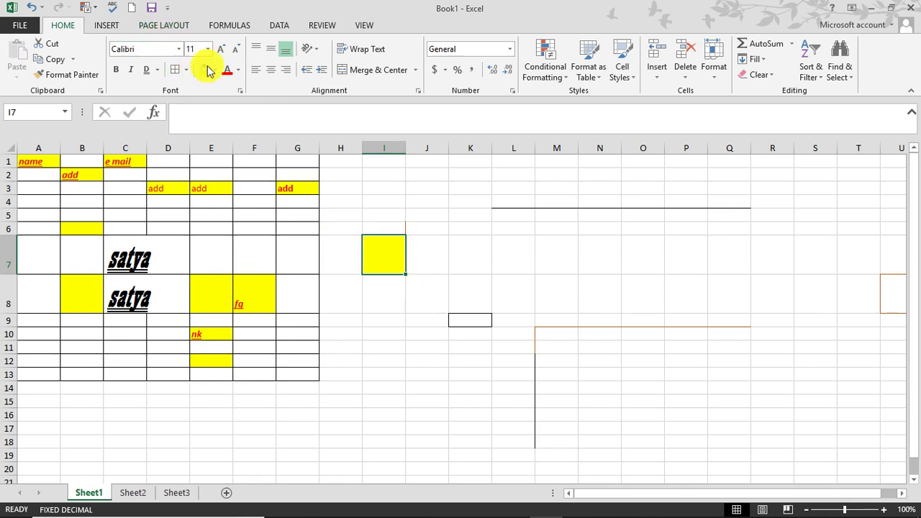
pyautogui.click(215, 70)
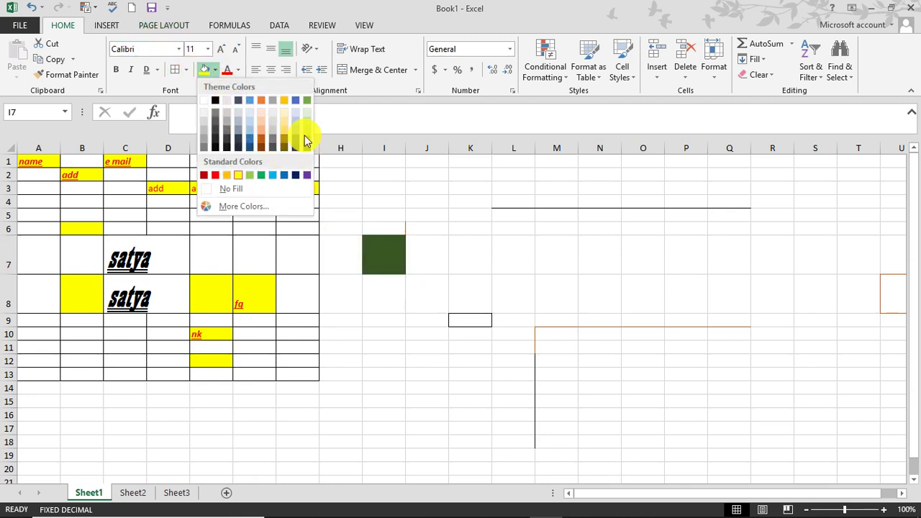
pyautogui.click(238, 175)
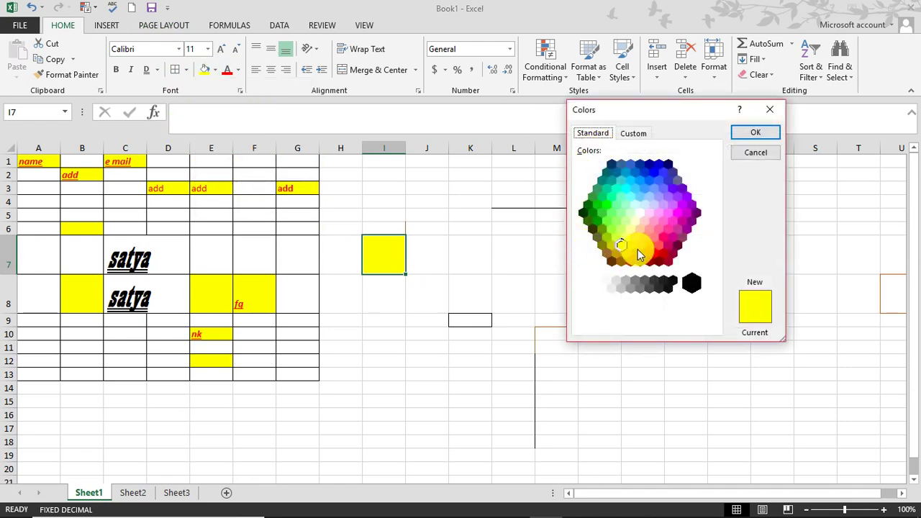
pyautogui.click(756, 132)
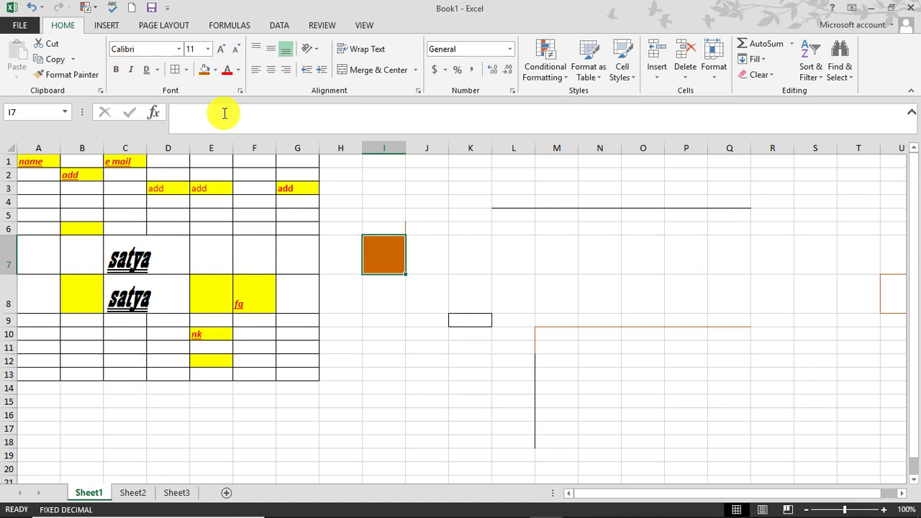
# Step: Enter the text "I am" in cell L7
pyautogui.click(239, 72)
pyautogui.click(525, 271)
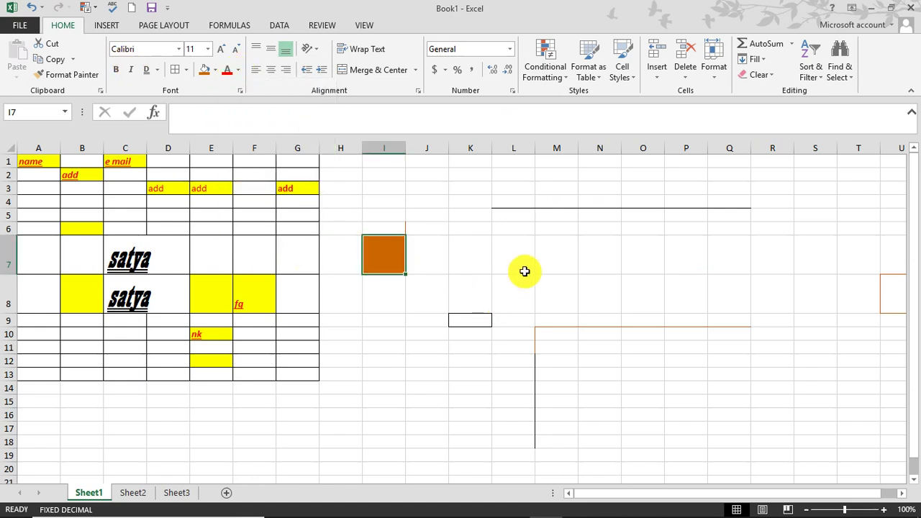
pyautogui.click(524, 270)
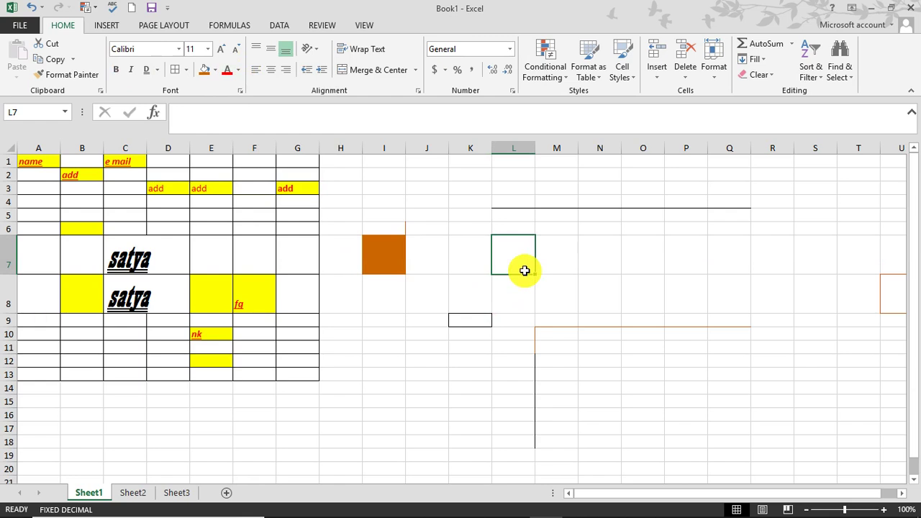
pyautogui.write('l')
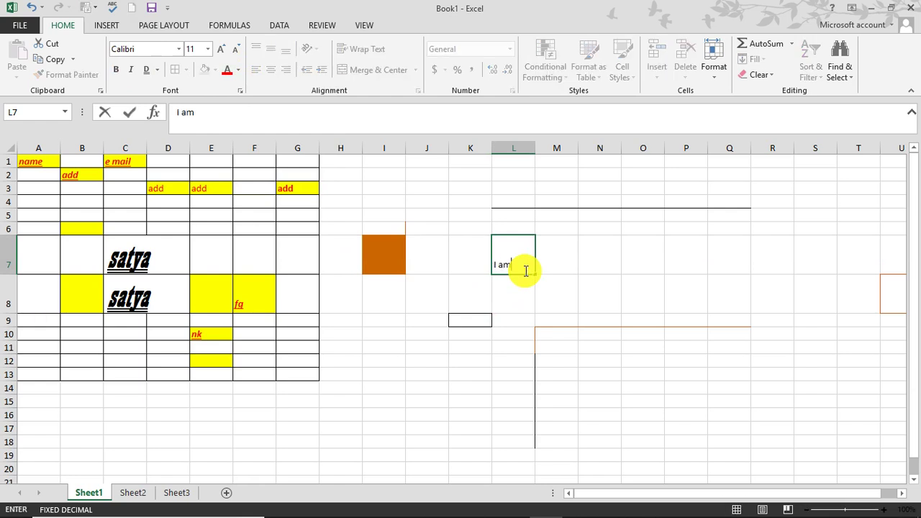
# Step: Select the text "I am" inside L7 to show the mini toolbar and view the available font colors
pyautogui.moveTo(525, 271); pyautogui.dragTo(492, 268)
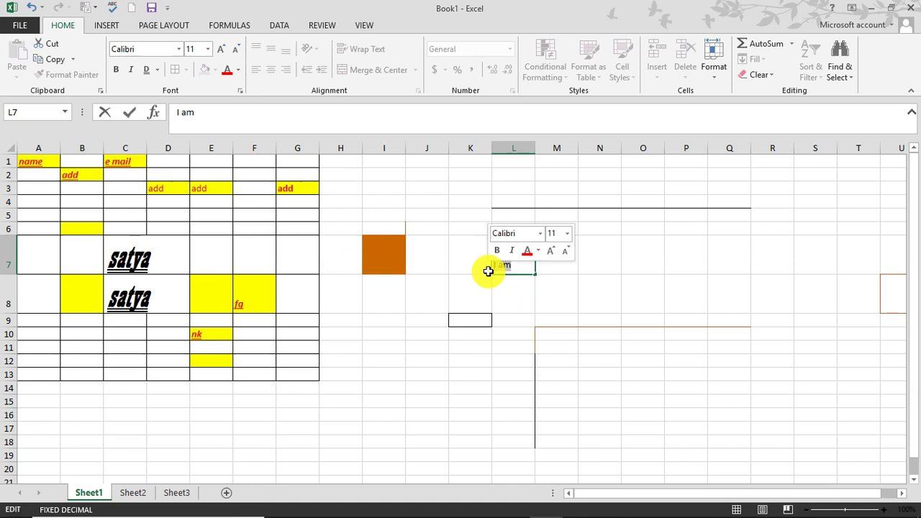
pyautogui.click(243, 70)
pyautogui.click(468, 235)
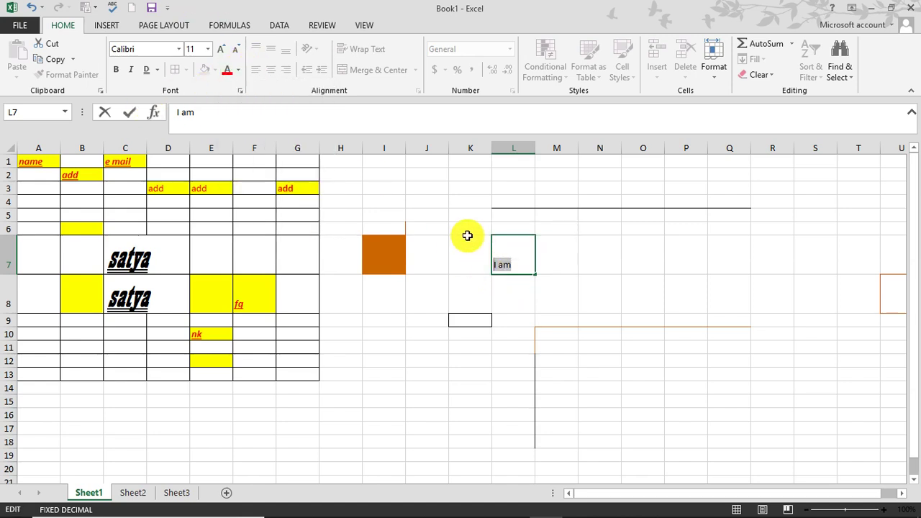
pyautogui.click(522, 267)
pyautogui.moveTo(522, 267); pyautogui.dragTo(490, 267)
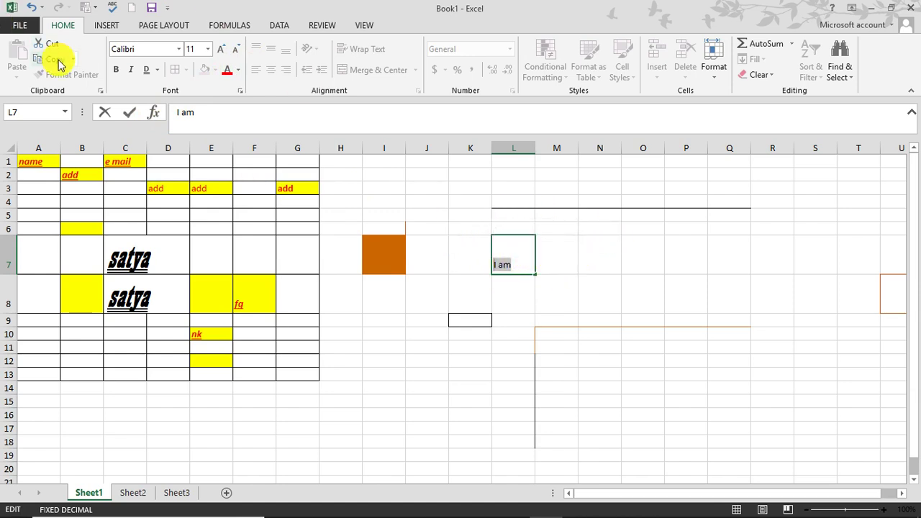
# Step: Turn off the mini toolbar on selection in the program options and test it by reselecting "I am" in L7
pyautogui.click(19, 29)
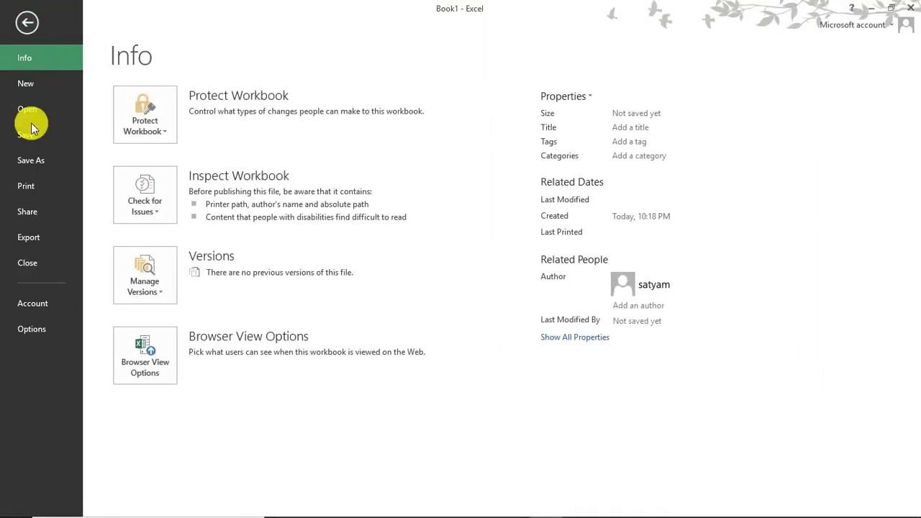
pyautogui.click(56, 327)
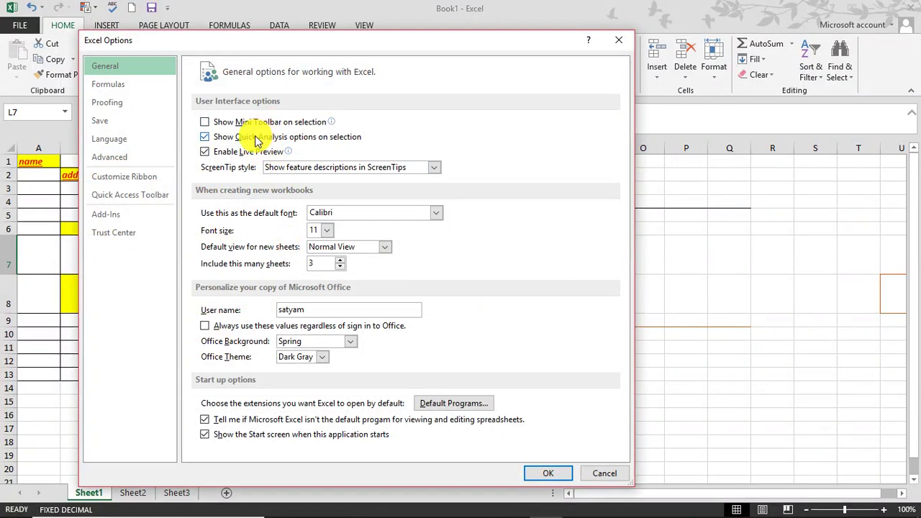
pyautogui.click(548, 473)
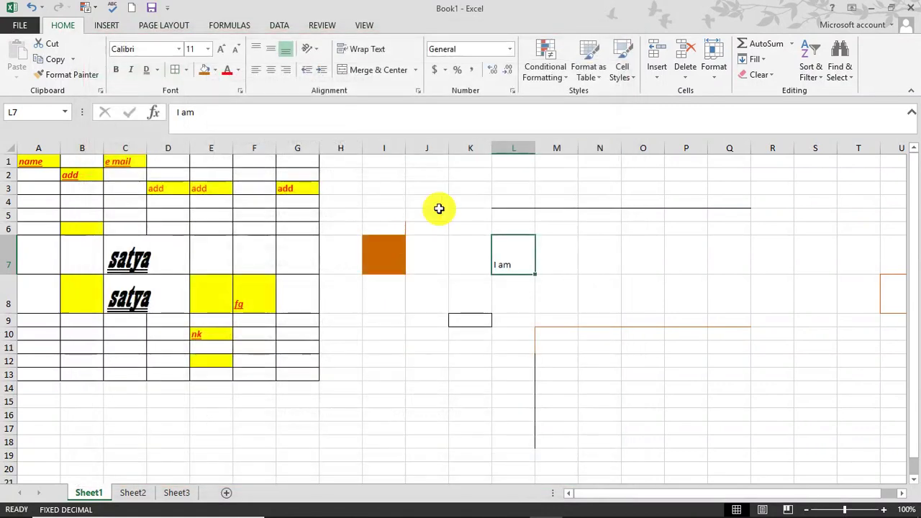
pyautogui.doubleClick(519, 267)
pyautogui.moveTo(519, 267); pyautogui.dragTo(487, 267)
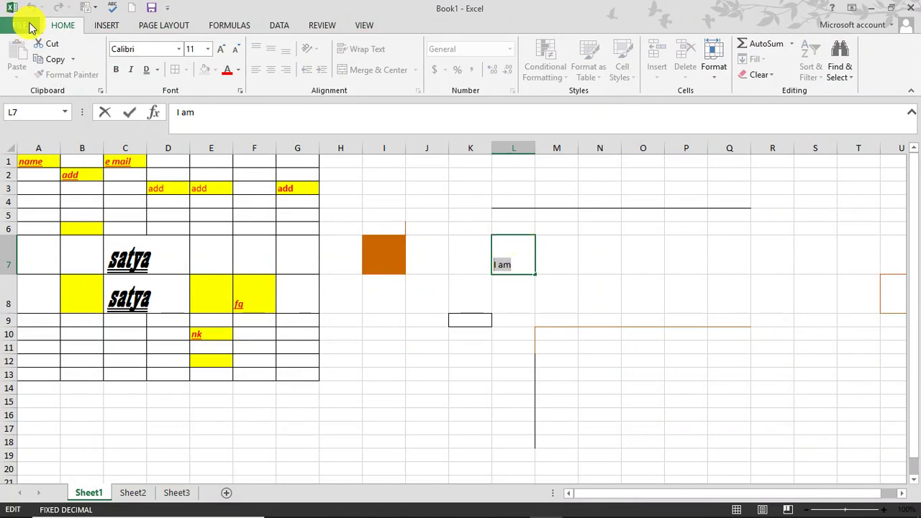
# Step: Turn the mini toolbar on selection back on in the general program options
pyautogui.click(30, 28)
pyautogui.click(25, 331)
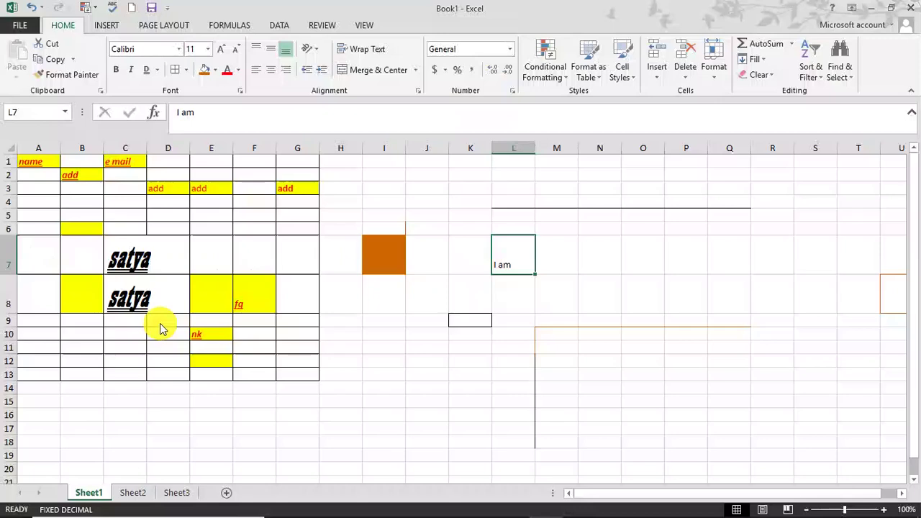
pyautogui.click(246, 137)
pyautogui.click(247, 123)
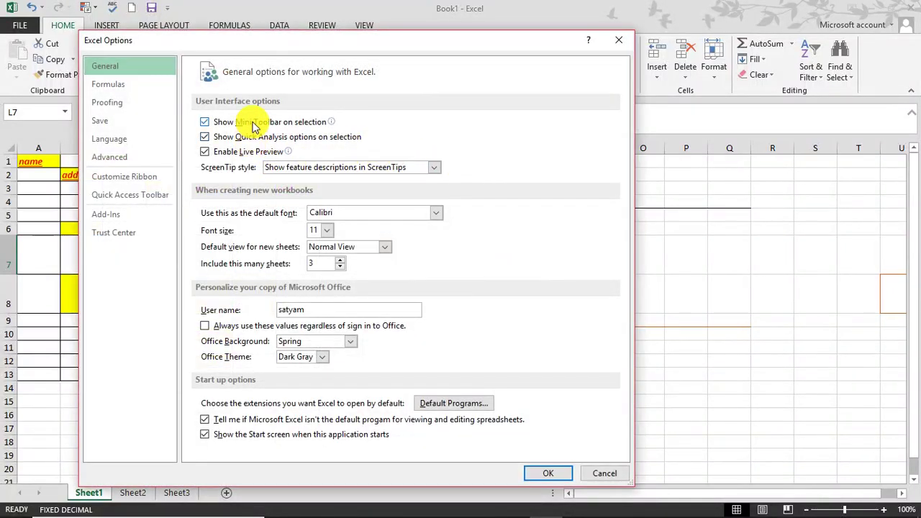
pyautogui.click(532, 475)
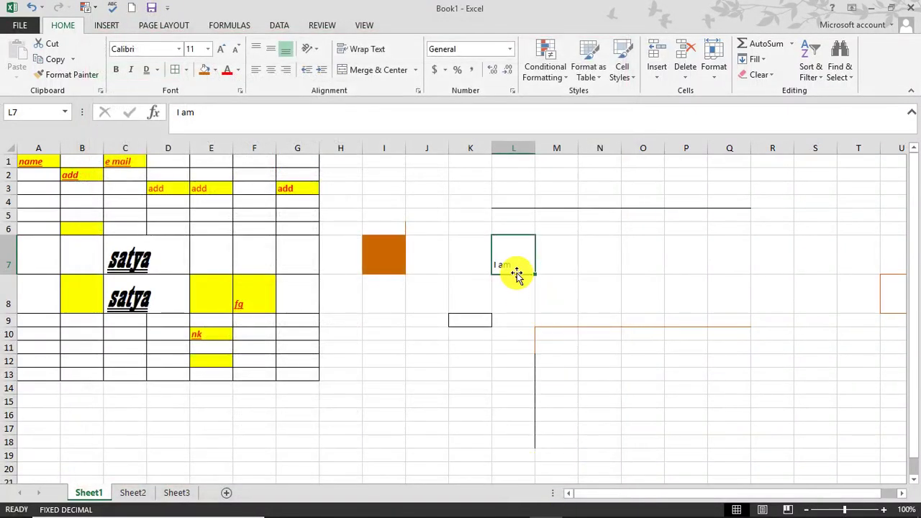
# Step: Color the text "I am" in L7 green using the mini toolbar
pyautogui.doubleClick(514, 267)
pyautogui.moveTo(481, 269); pyautogui.dragTo(481, 268)
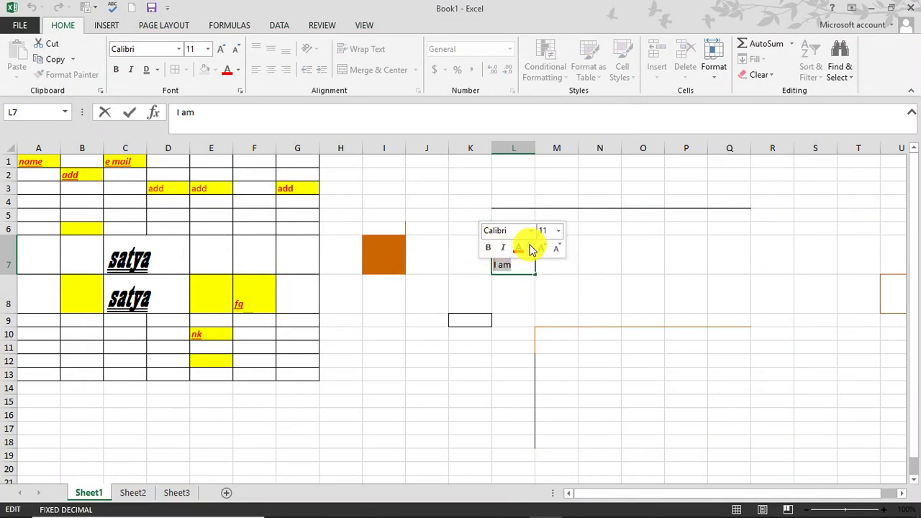
pyautogui.click(529, 248)
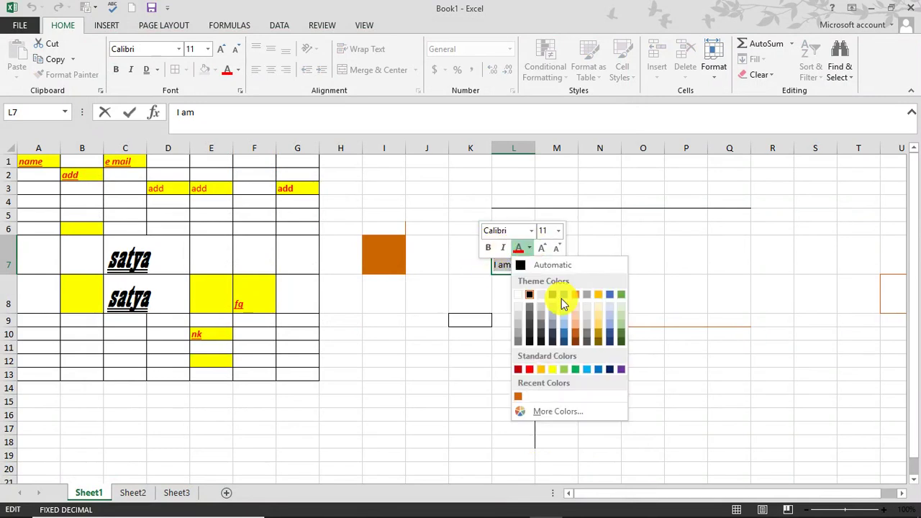
pyautogui.click(575, 369)
# Step: Change the font color of the selected text "I am" in L7 to dark blue and leave the cell
pyautogui.click(240, 70)
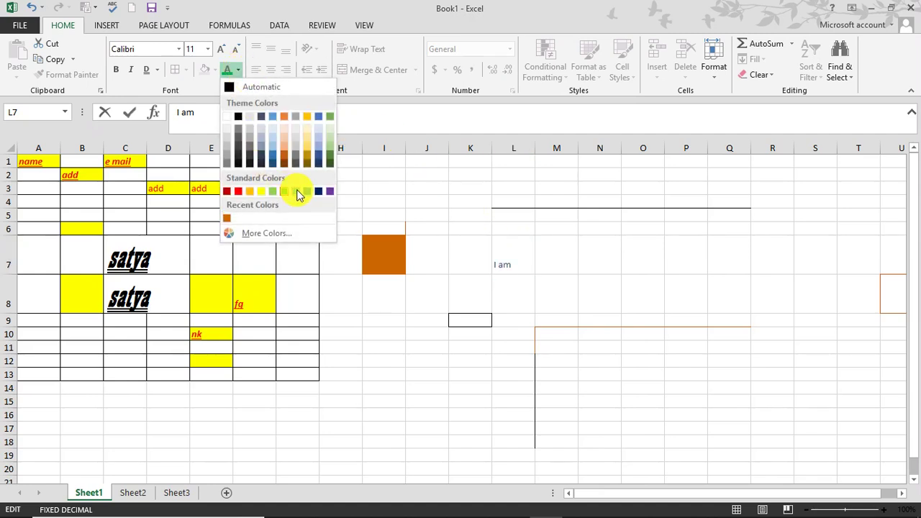
pyautogui.click(314, 192)
pyautogui.click(531, 331)
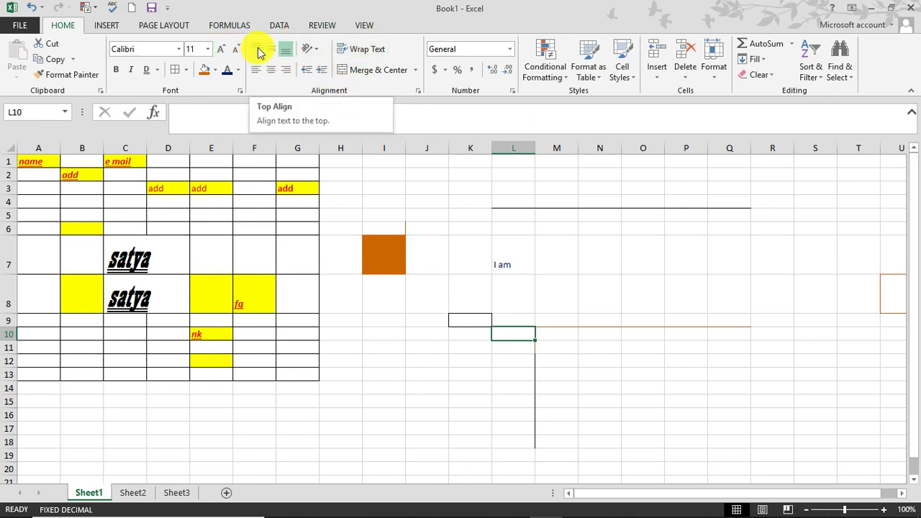
# Step: Widen column L and make row 7 taller to give the text in L7 more room
pyautogui.click(508, 257)
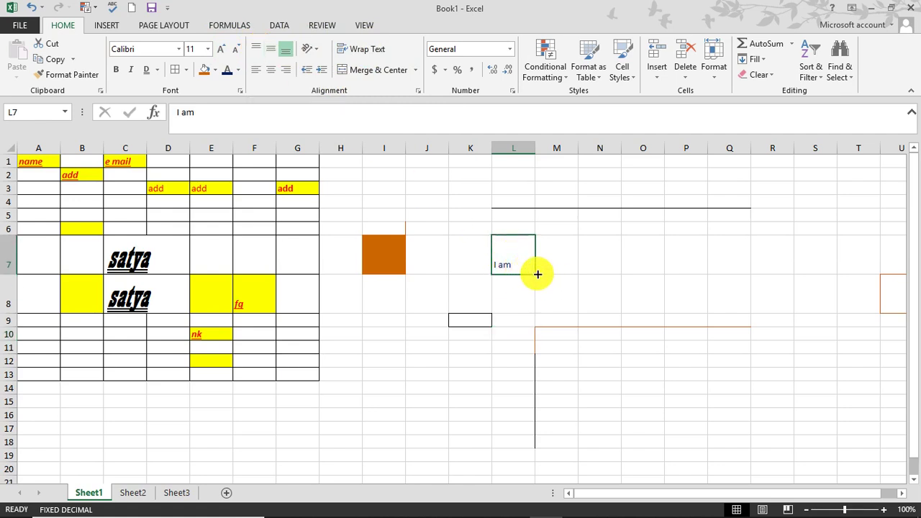
pyautogui.moveTo(534, 149); pyautogui.dragTo(623, 150)
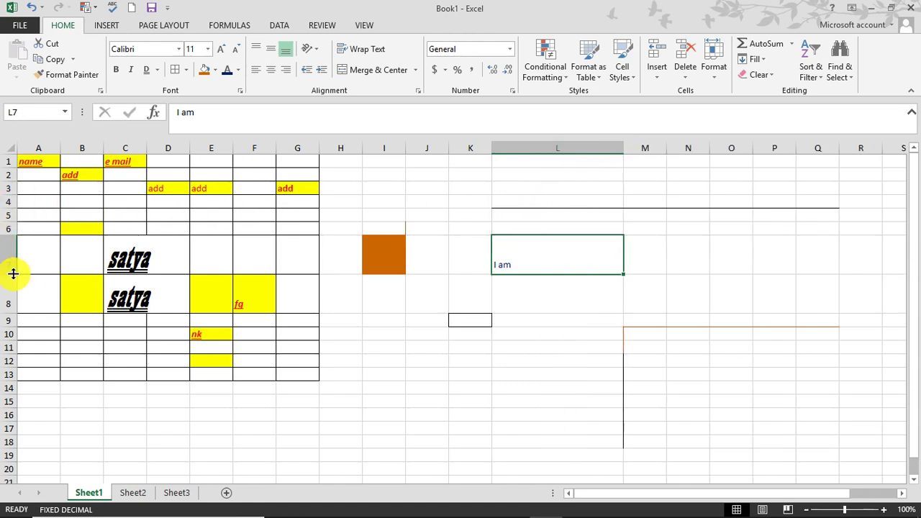
pyautogui.moveTo(13, 273); pyautogui.dragTo(24, 335)
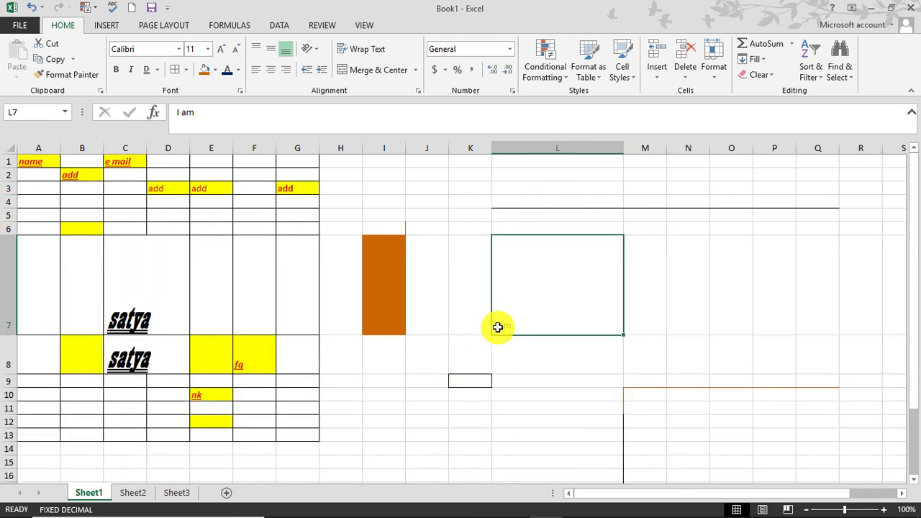
# Step: Select the text "I am" in L7, increase its font size to 72 and leave the cell
pyautogui.moveTo(522, 329); pyautogui.dragTo(393, 264)
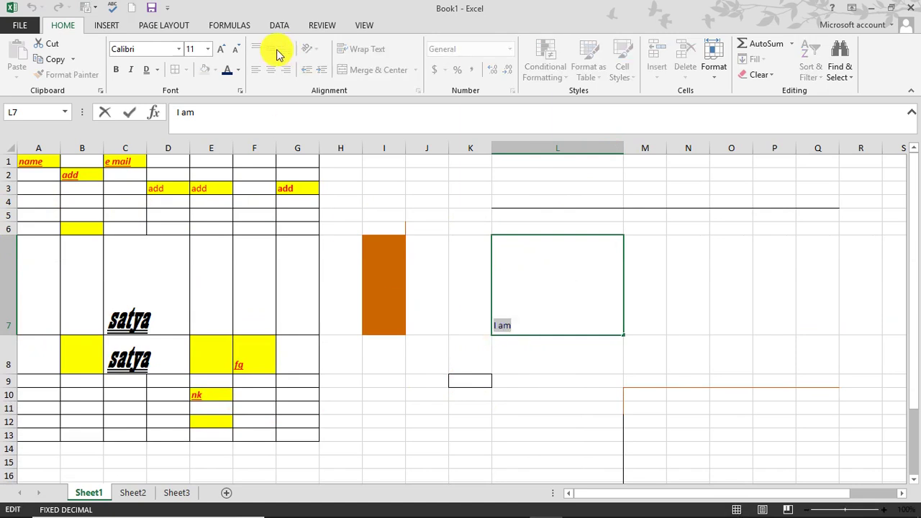
pyautogui.click(222, 50)
pyautogui.click(222, 51)
pyautogui.click(221, 51)
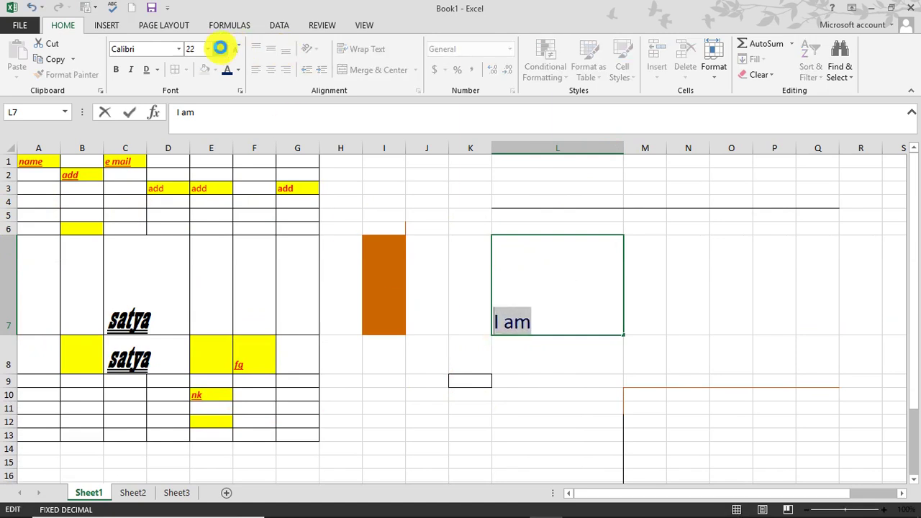
pyautogui.click(221, 51)
pyautogui.click(222, 50)
pyautogui.click(221, 50)
pyautogui.click(222, 50)
pyautogui.click(222, 50)
pyautogui.click(222, 50)
pyautogui.click(424, 300)
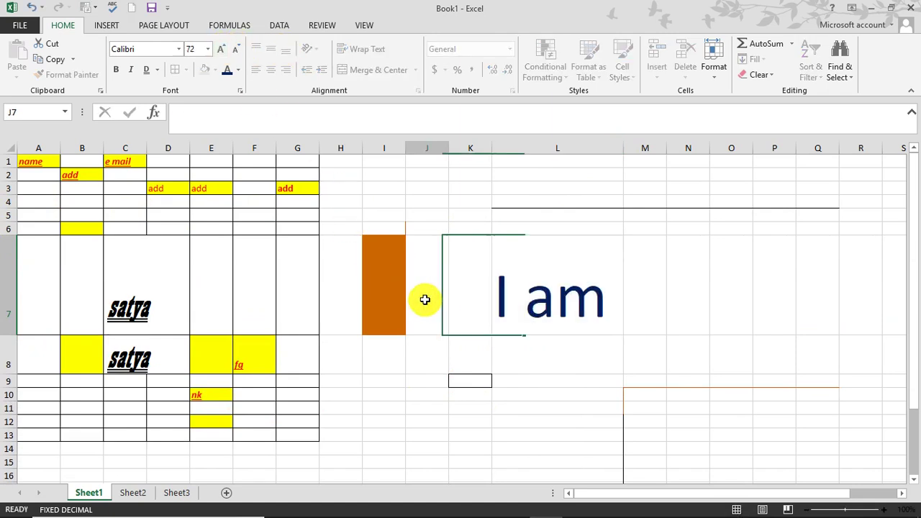
# Step: Decrease the font size of L7 to 28 and reselect the cell
pyautogui.click(522, 264)
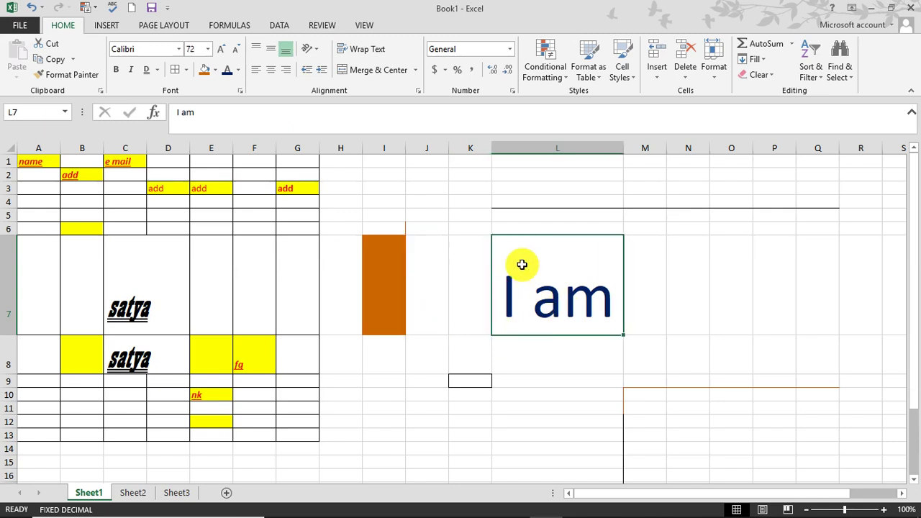
pyautogui.click(235, 50)
pyautogui.click(235, 50)
pyautogui.click(236, 50)
pyautogui.click(418, 287)
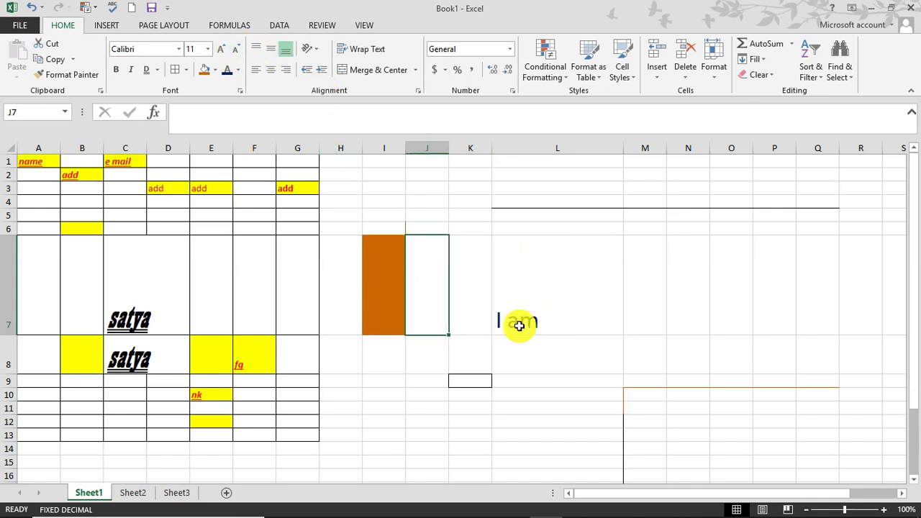
pyautogui.click(522, 316)
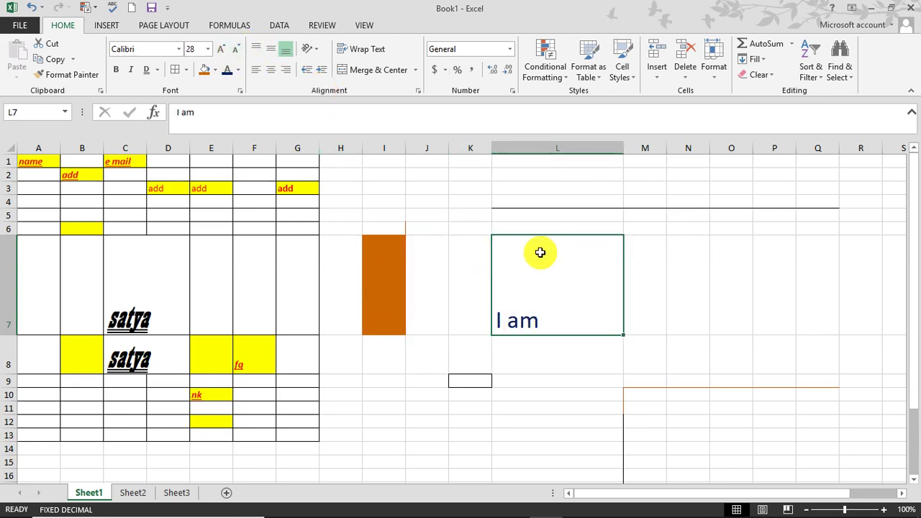
# Step: Try the top and middle vertical alignments on L7, ending with bottom alignment
pyautogui.click(257, 49)
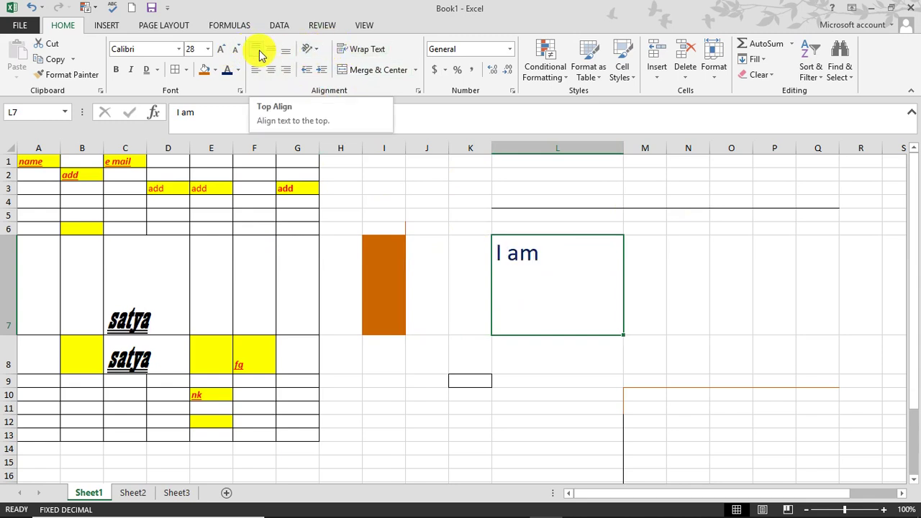
pyautogui.click(270, 49)
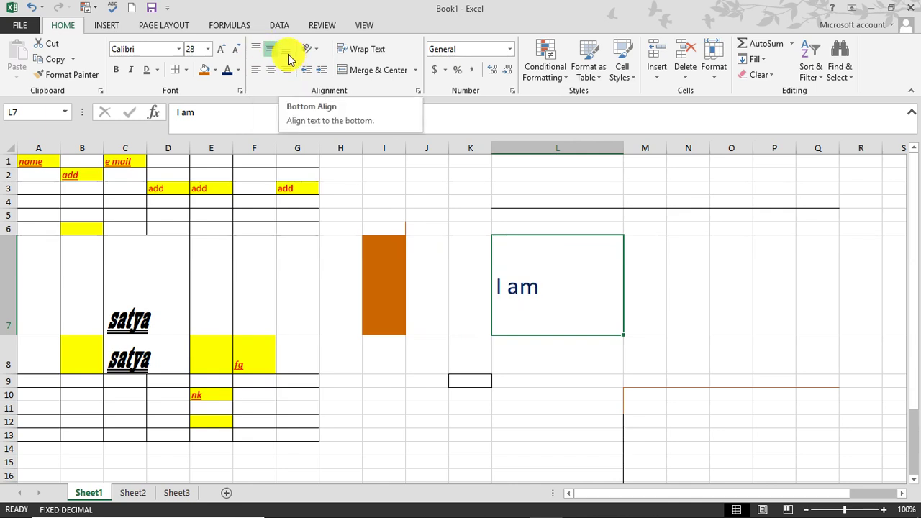
pyautogui.click(287, 50)
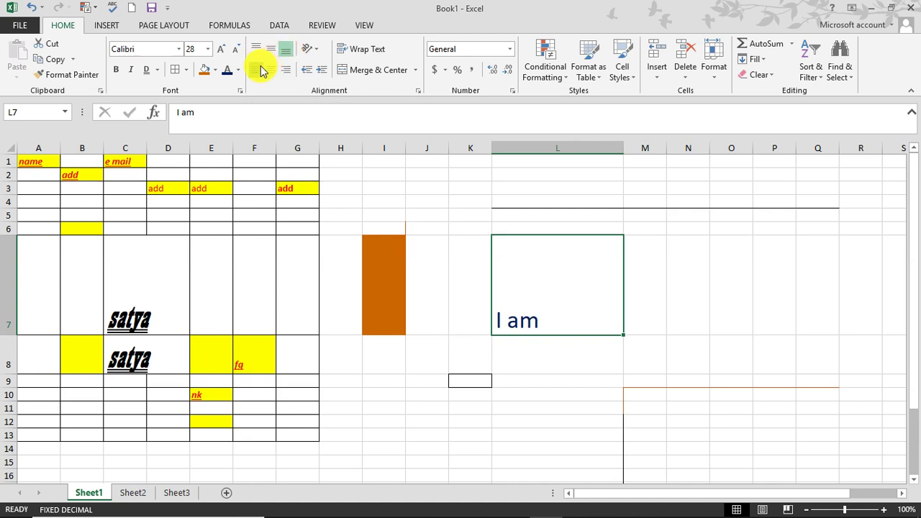
# Step: Try center alignment on L7, ending with right alignment and a decreased indent
pyautogui.click(271, 74)
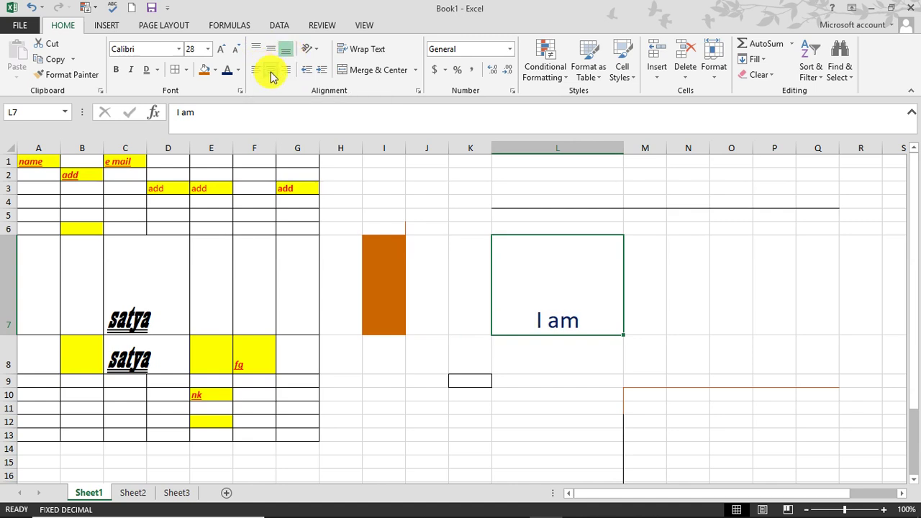
pyautogui.click(286, 74)
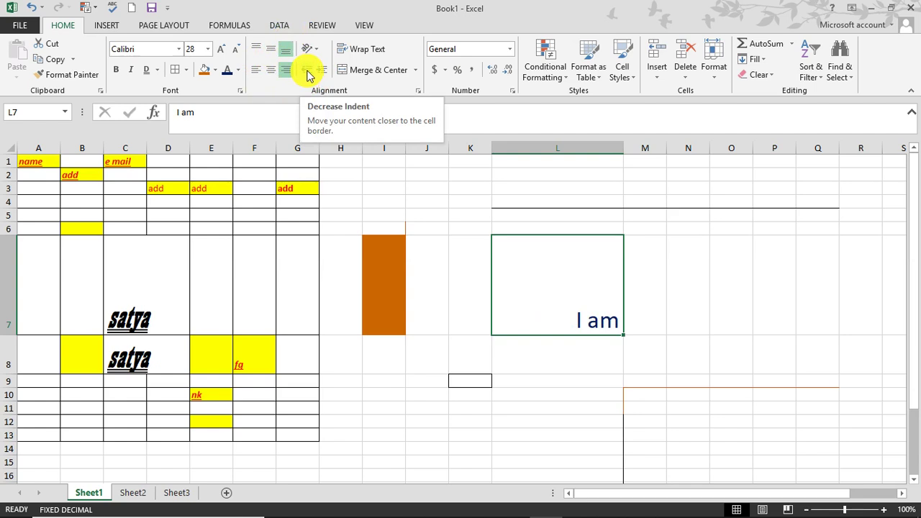
pyautogui.click(309, 76)
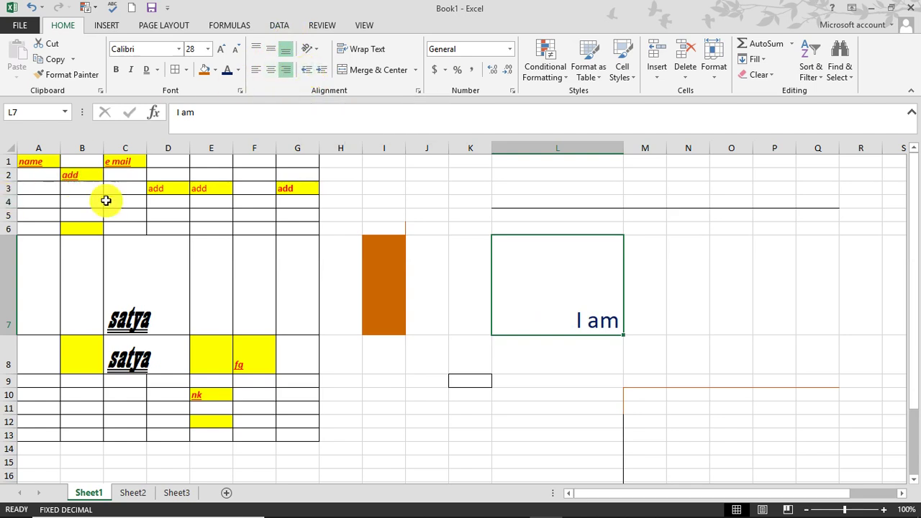
# Step: Increase the indent of the right-aligned text in L7 repeatedly to move it away from the cell border
pyautogui.click(322, 73)
pyautogui.click(322, 73)
pyautogui.click(322, 73)
pyautogui.click(322, 73)
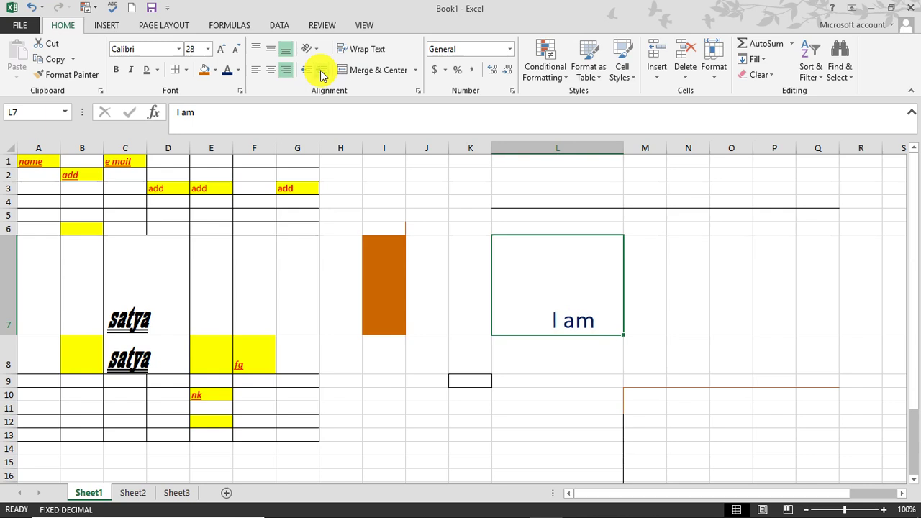
pyautogui.click(322, 72)
pyautogui.click(322, 73)
pyautogui.click(322, 73)
pyautogui.click(322, 73)
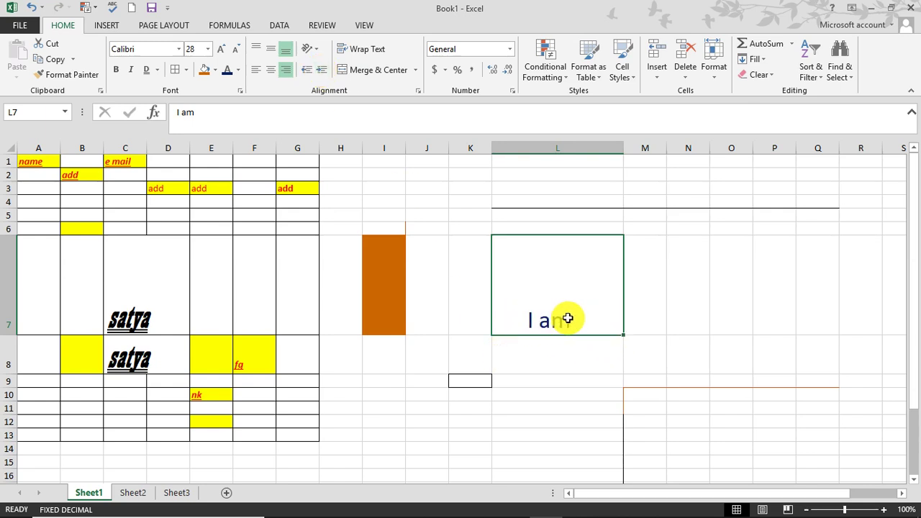
# Step: Return the text in L7 to the left side of the cell without its indent, and increase the indent several times
pyautogui.click(256, 70)
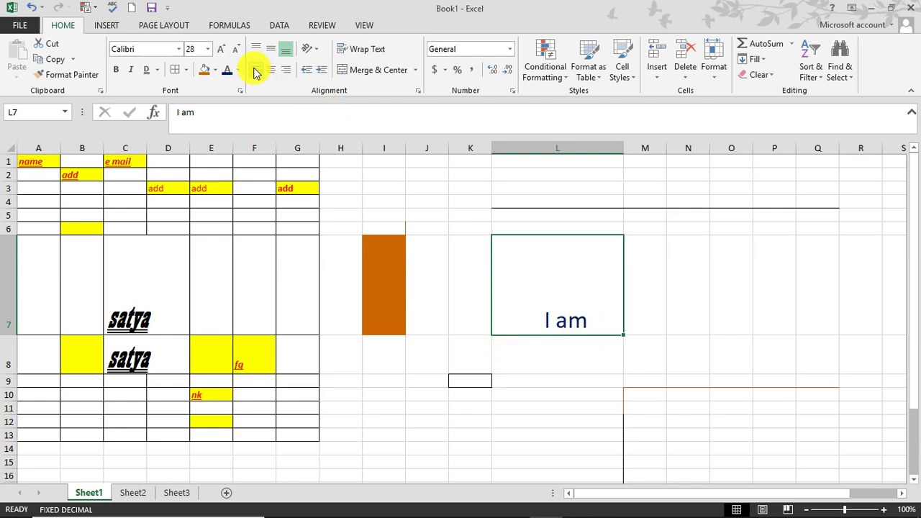
pyautogui.click(256, 70)
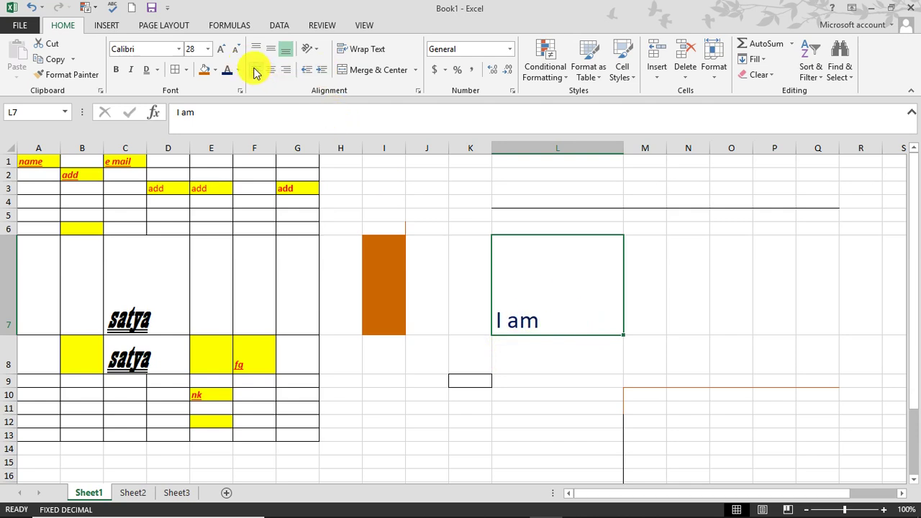
pyautogui.click(319, 72)
pyautogui.click(319, 72)
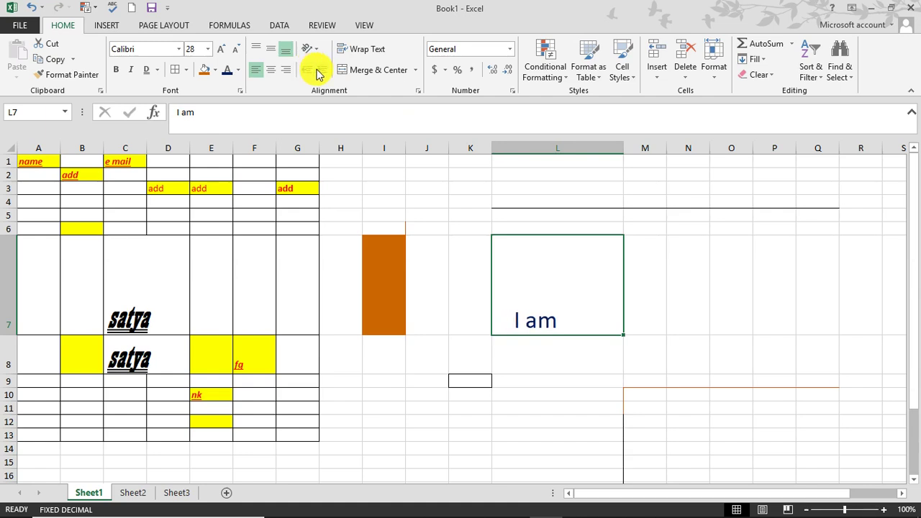
pyautogui.click(318, 72)
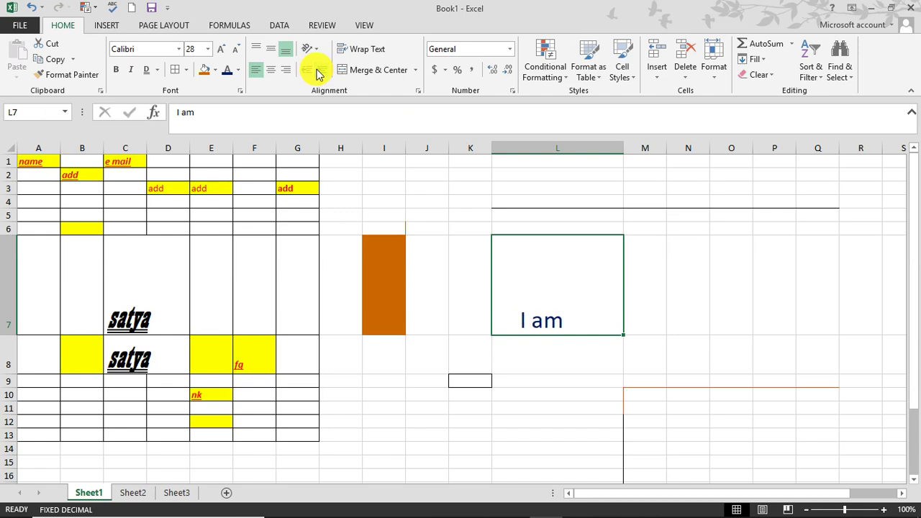
pyautogui.click(319, 72)
pyautogui.click(319, 72)
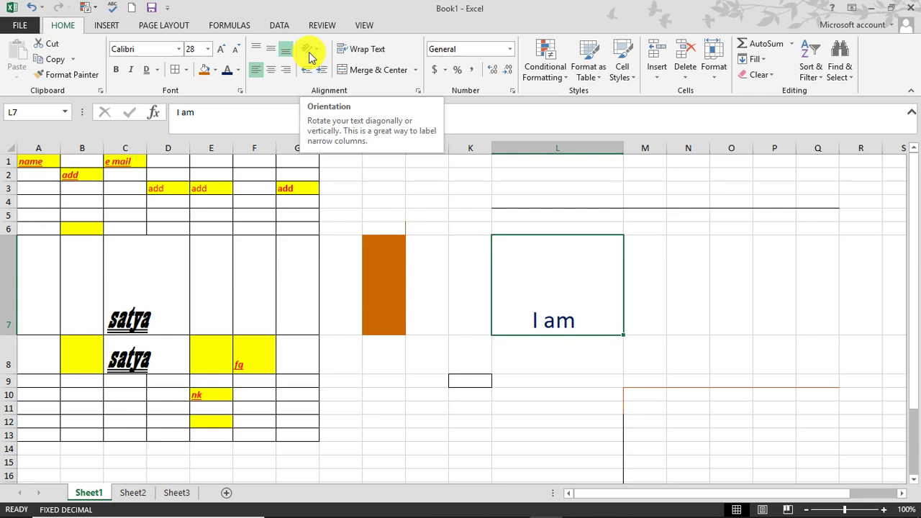
# Step: Set the text orientation of L7 to Vertical Text
pyautogui.click(311, 55)
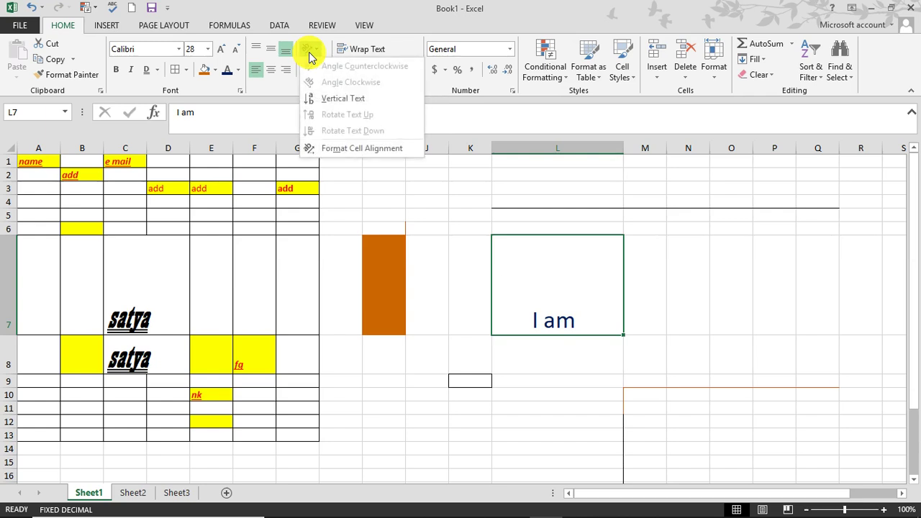
pyautogui.click(361, 108)
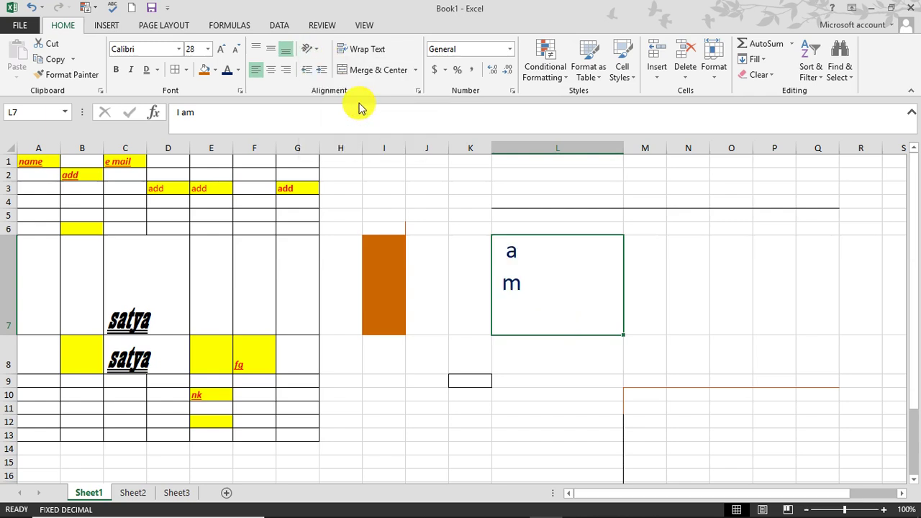
pyautogui.click(320, 52)
pyautogui.click(539, 295)
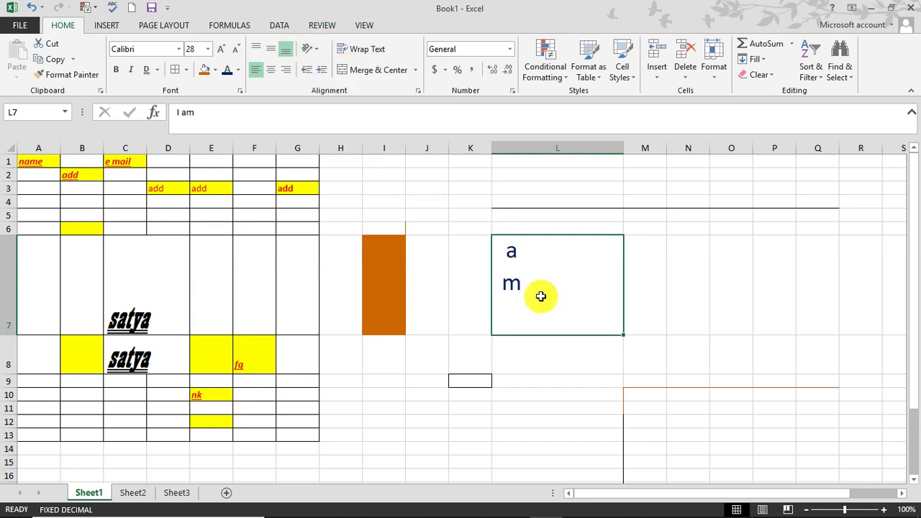
pyautogui.moveTo(531, 311); pyautogui.dragTo(512, 263)
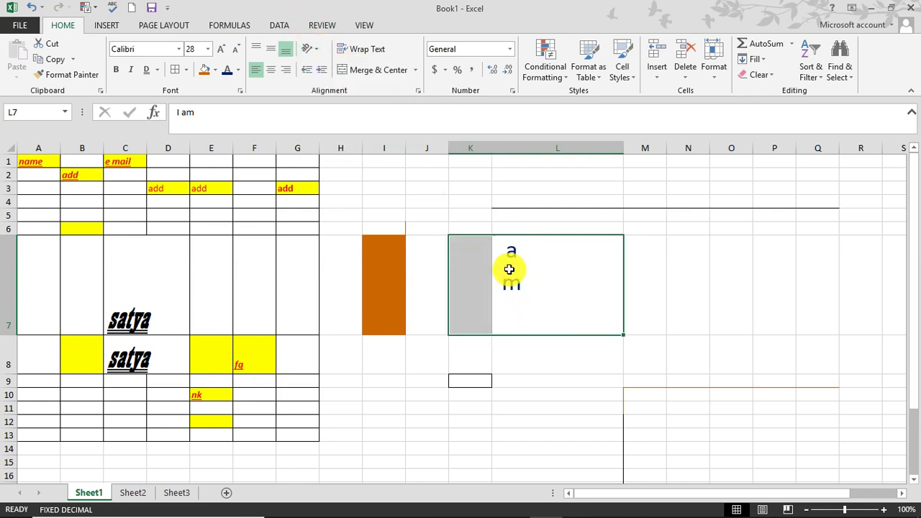
pyautogui.doubleClick(526, 300)
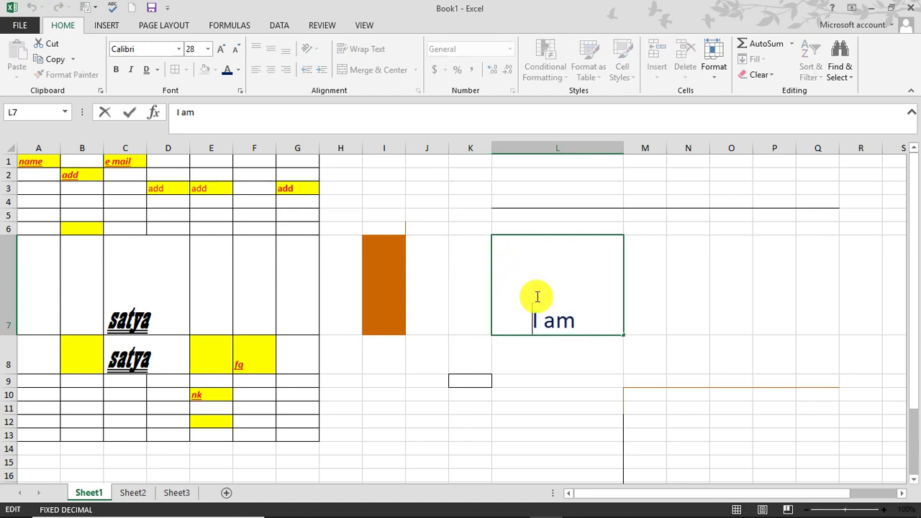
pyautogui.moveTo(584, 321); pyautogui.dragTo(527, 319)
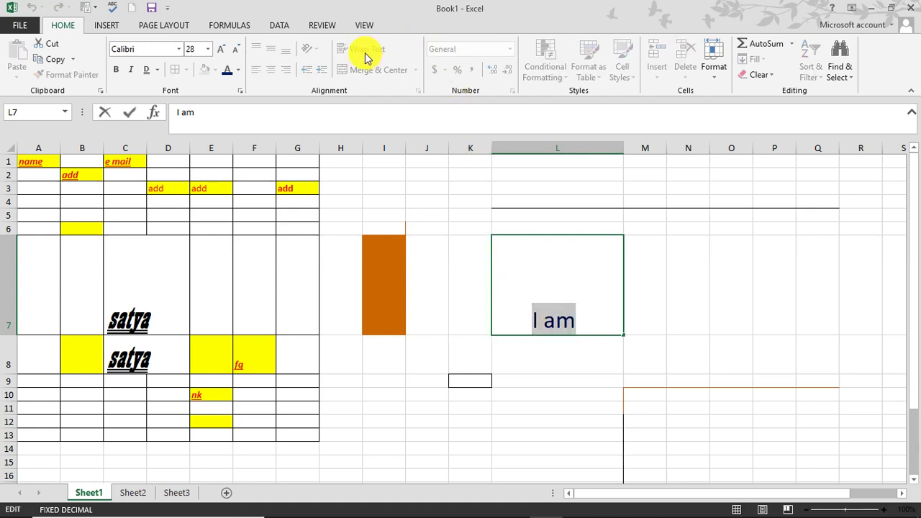
pyautogui.click(724, 277)
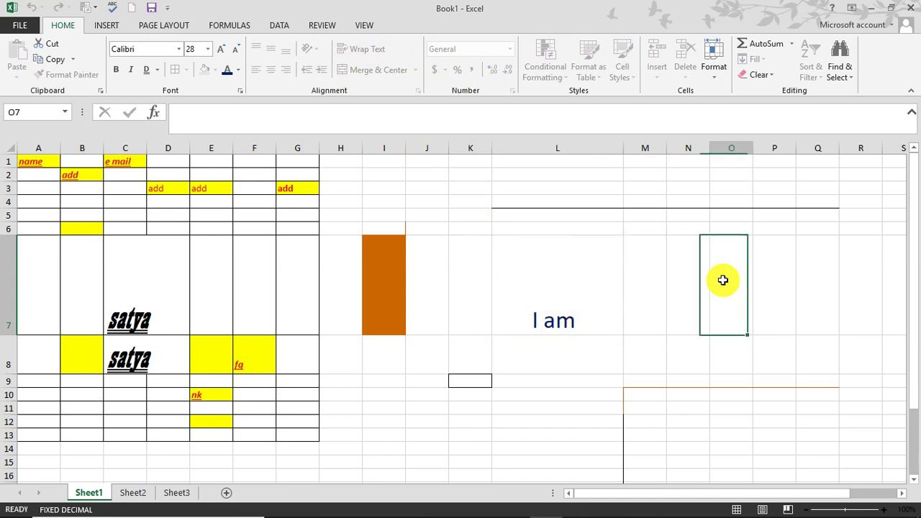
pyautogui.click(540, 282)
pyautogui.click(307, 51)
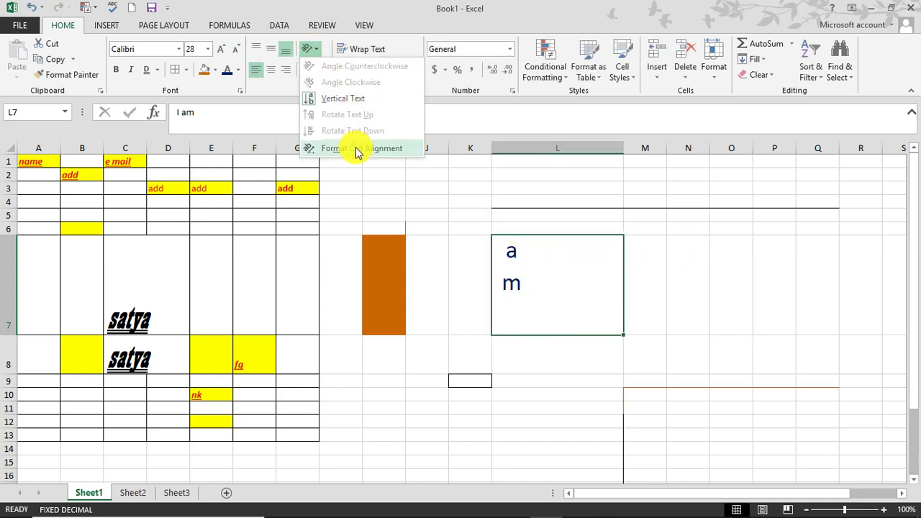
pyautogui.click(730, 308)
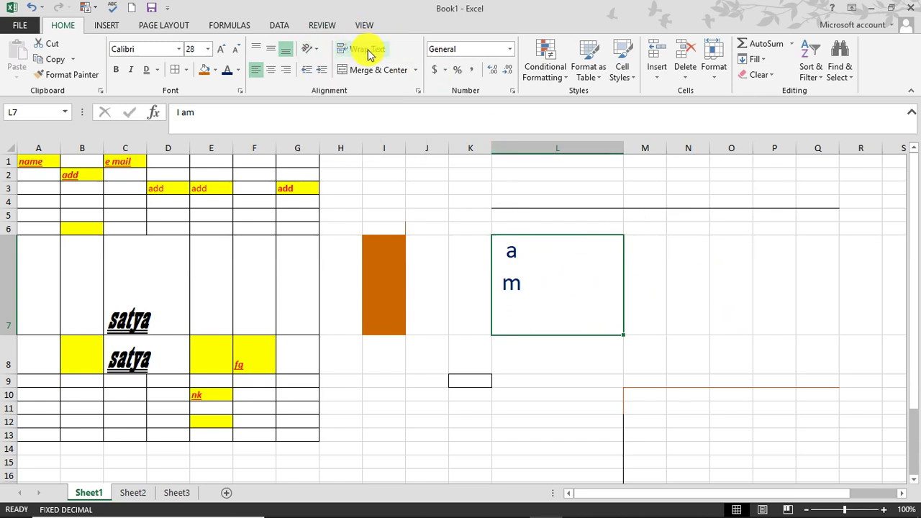
# Step: Enter the long sample text "sdfggbbhhhhhhffdtgddff" in J3 and reselect the cell
pyautogui.click(420, 193)
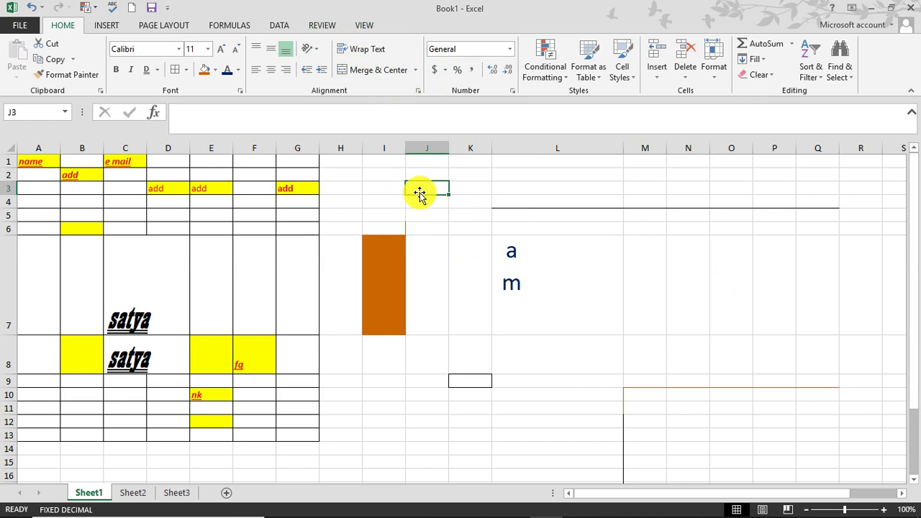
pyautogui.write('sdfggbbhhhhhhffdtgddff')
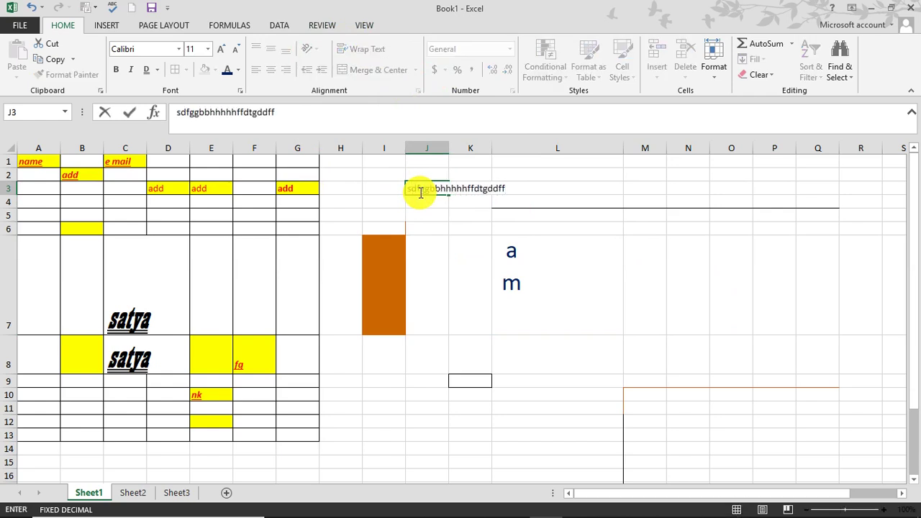
pyautogui.click(602, 177)
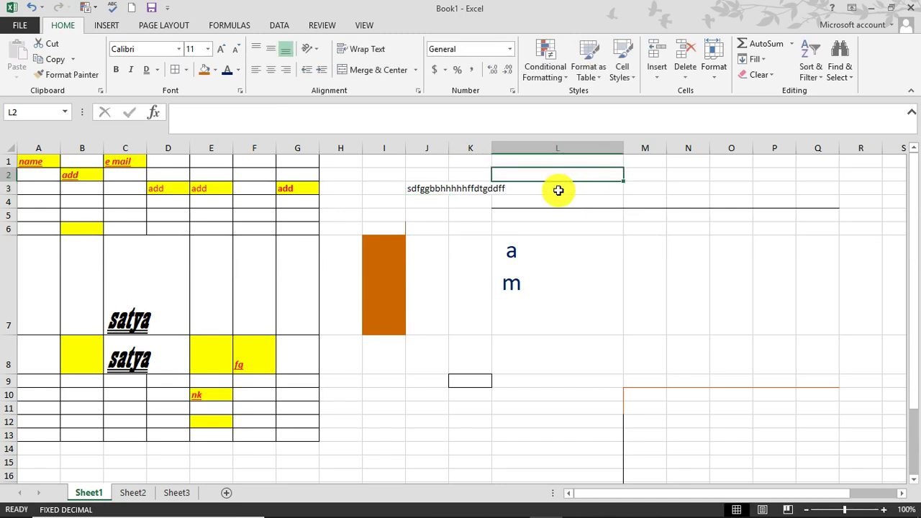
pyautogui.click(475, 187)
pyautogui.click(423, 190)
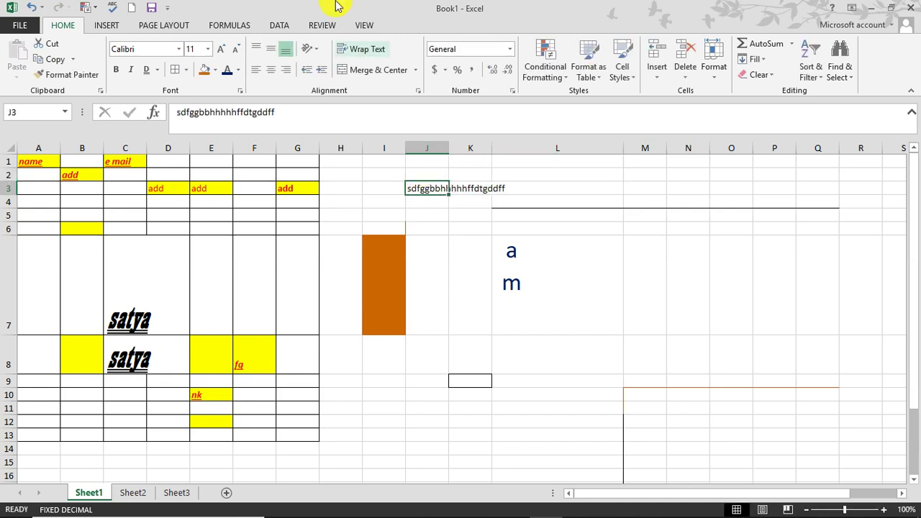
# Step: Wrap the long sample text in J3 within the cell's width and reselect the cell
pyautogui.click(369, 49)
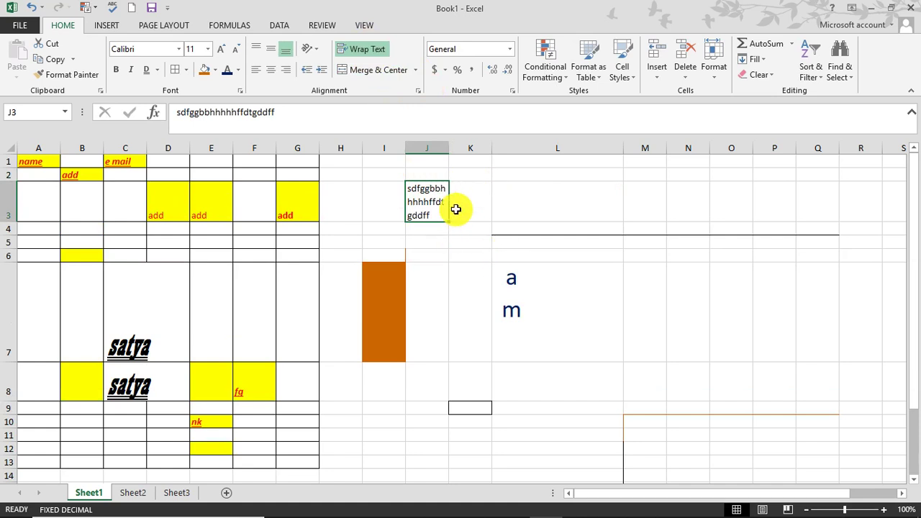
pyautogui.click(479, 324)
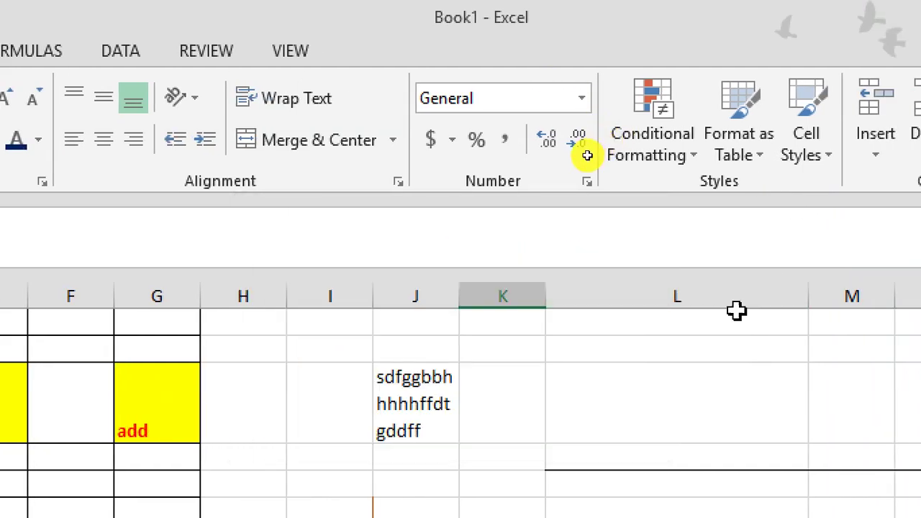
pyautogui.click(885, 317)
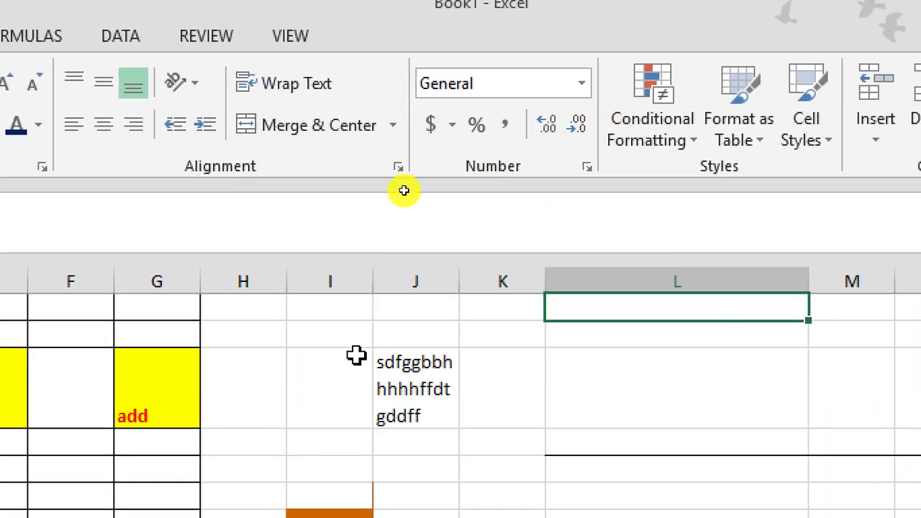
pyautogui.click(392, 400)
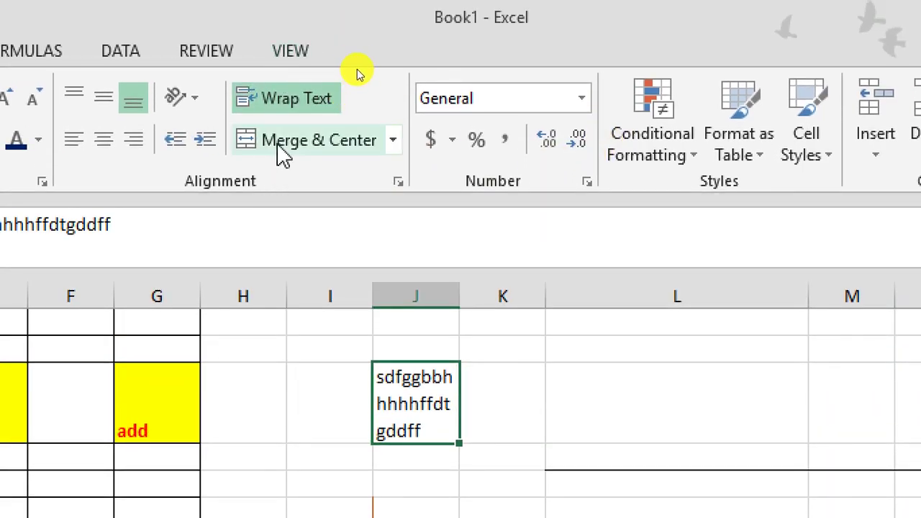
pyautogui.click(568, 488)
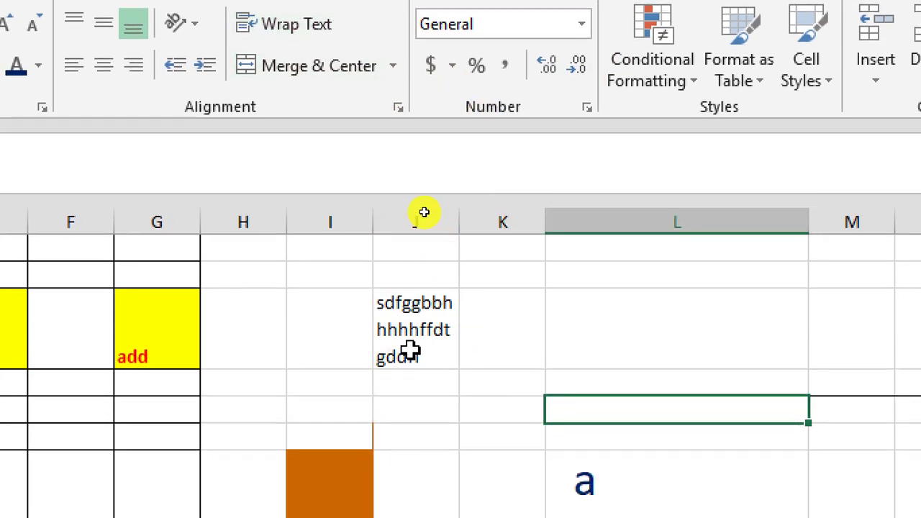
pyautogui.click(411, 401)
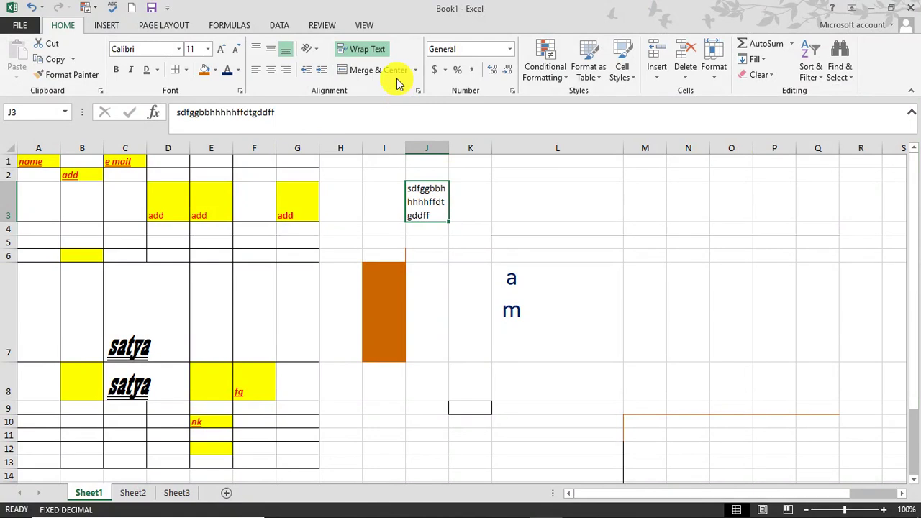
# Step: On Sheet2, merge and center the range C5:G7 and enter the sample text "bn mcbnx.h" in it
pyautogui.click(416, 71)
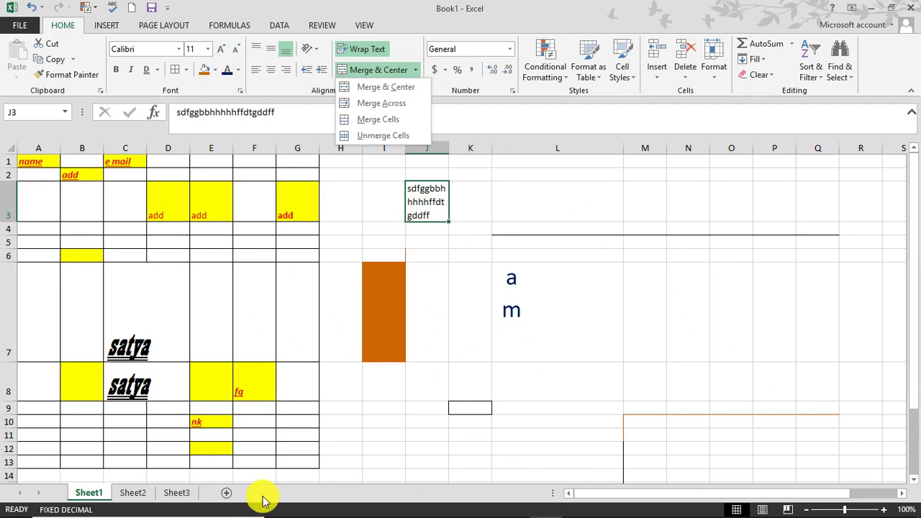
pyautogui.click(140, 500)
pyautogui.click(130, 492)
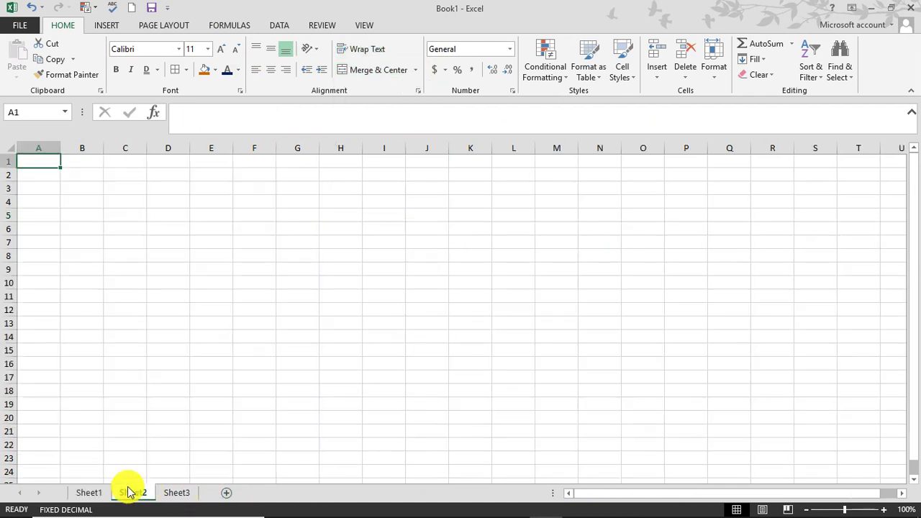
pyautogui.moveTo(141, 216); pyautogui.dragTo(282, 239)
pyautogui.click(414, 71)
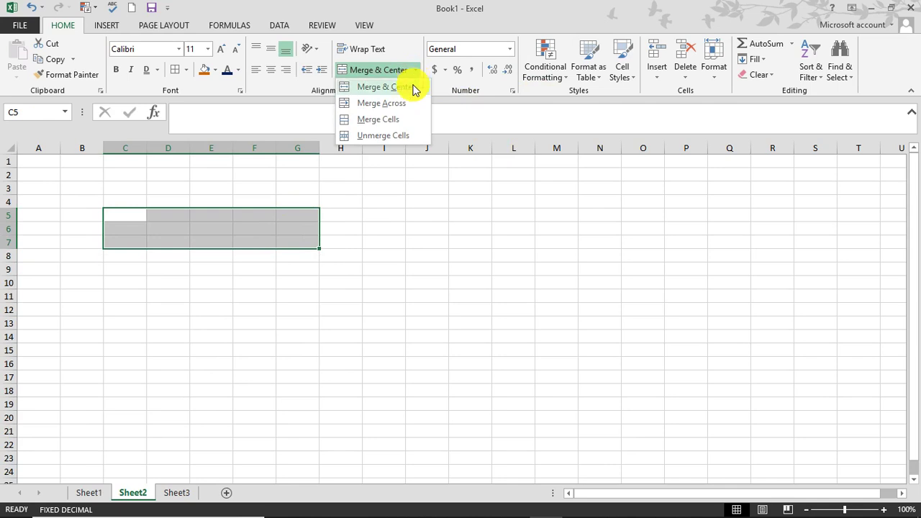
pyautogui.click(415, 88)
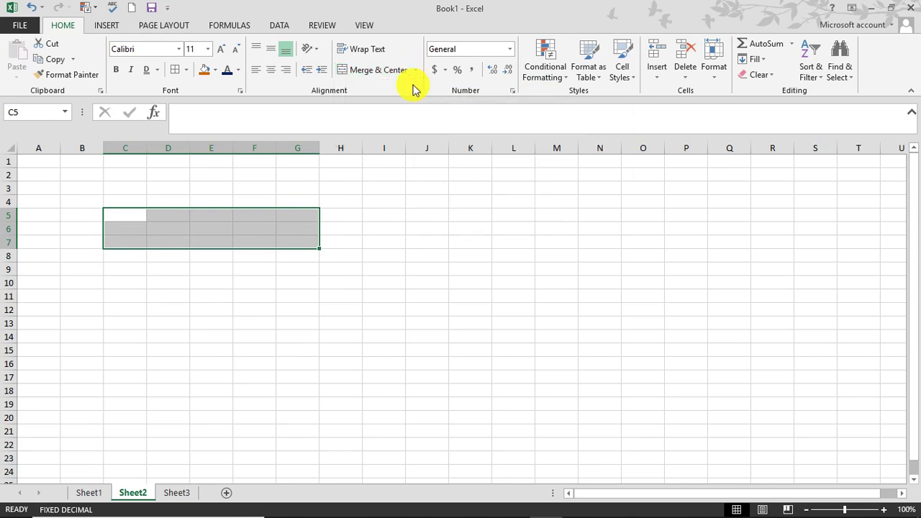
pyautogui.doubleClick(271, 234)
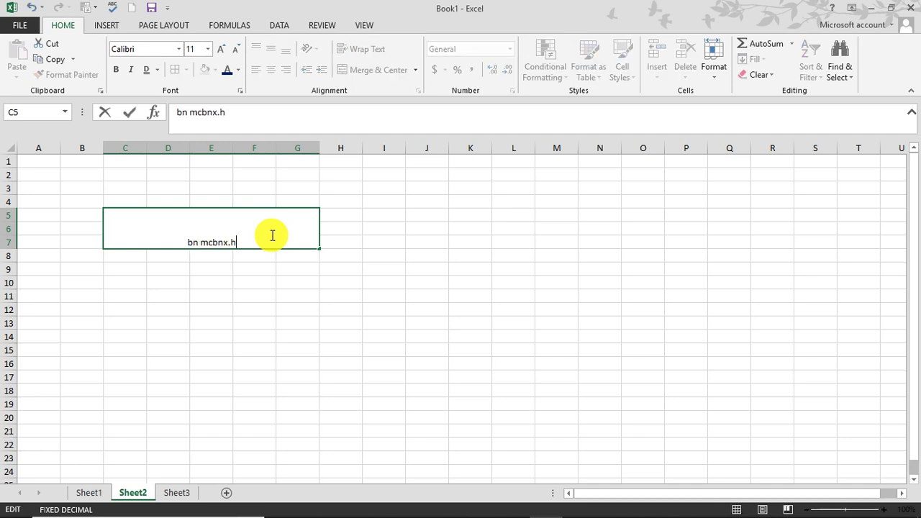
pyautogui.click(397, 269)
# Step: Merge the range I6:K8 row by row with Merge Across
pyautogui.moveTo(372, 228); pyautogui.dragTo(458, 251)
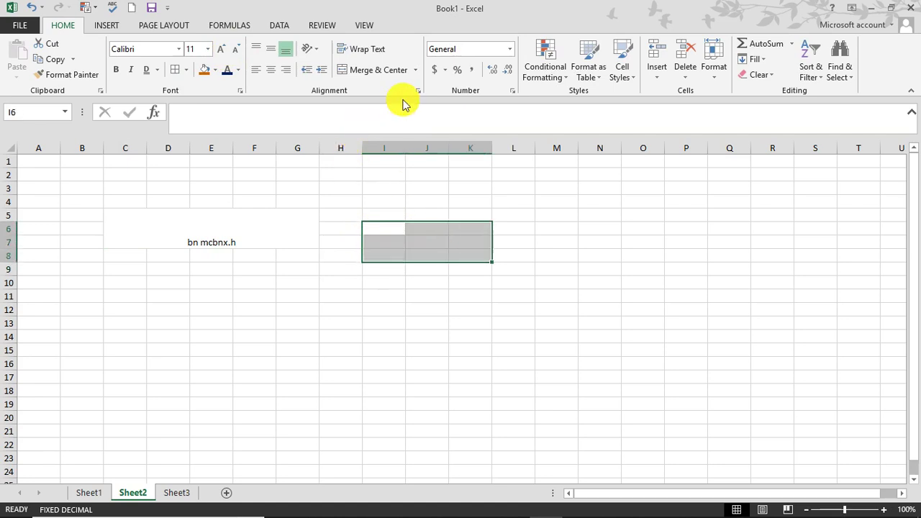
pyautogui.click(415, 69)
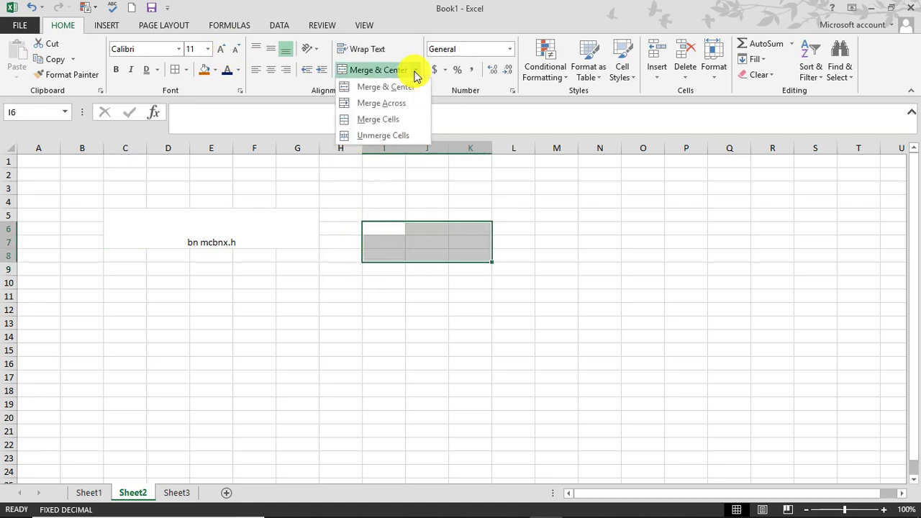
pyautogui.click(396, 106)
# Step: Select the merged rows of I6:K8 one after another to examine how Merge Across grouped the cells
pyautogui.click(411, 237)
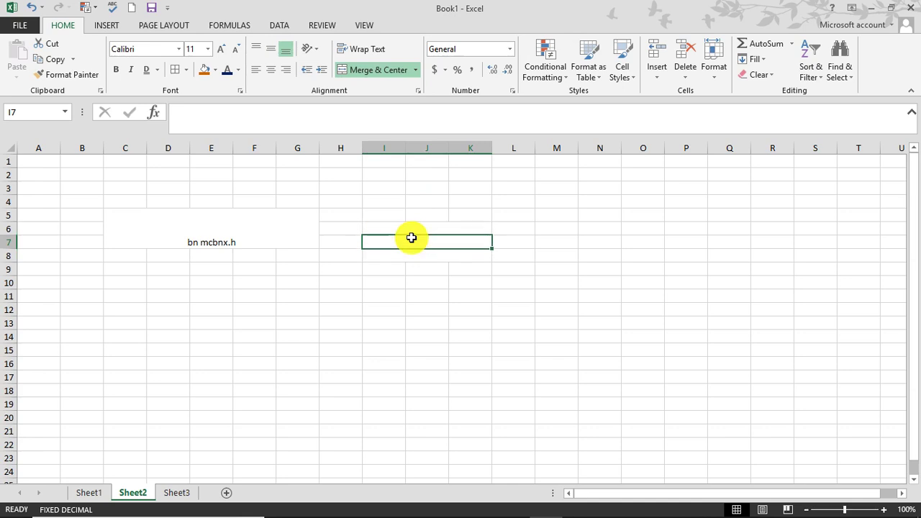
pyautogui.click(415, 228)
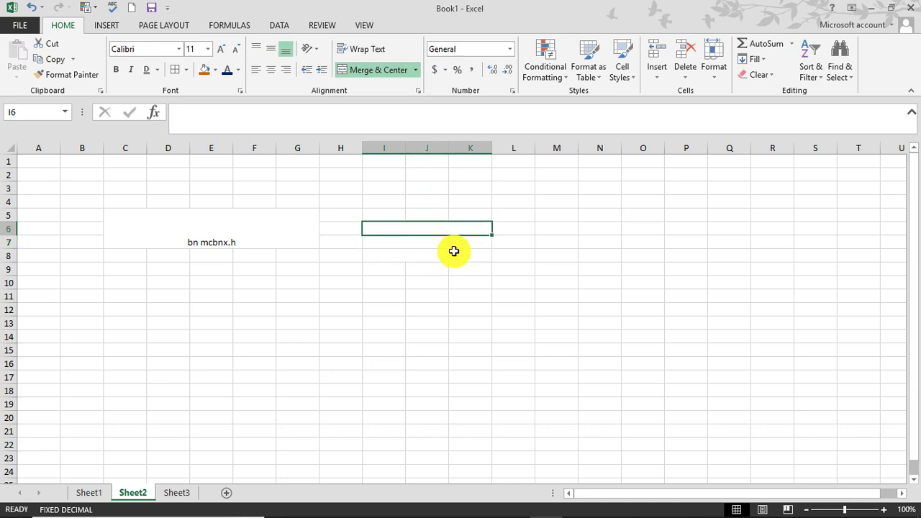
pyautogui.click(453, 251)
pyautogui.click(448, 238)
pyautogui.click(511, 289)
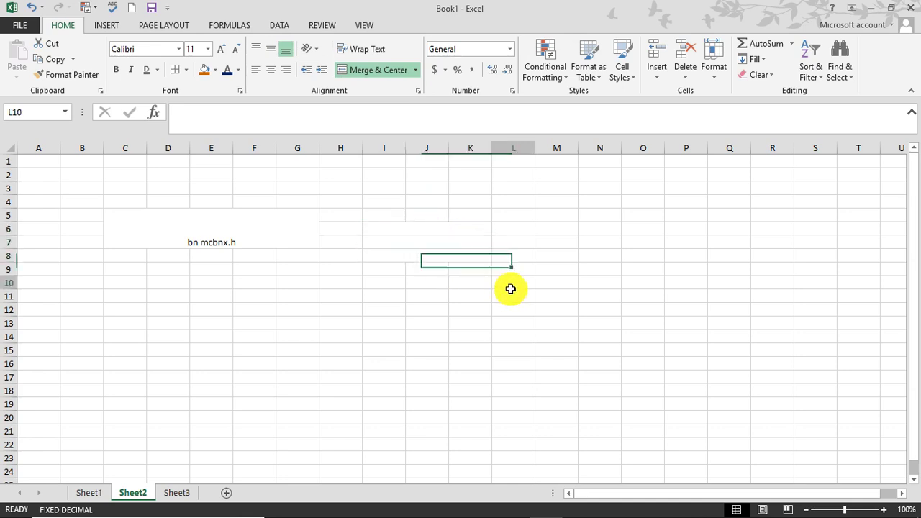
pyautogui.click(444, 241)
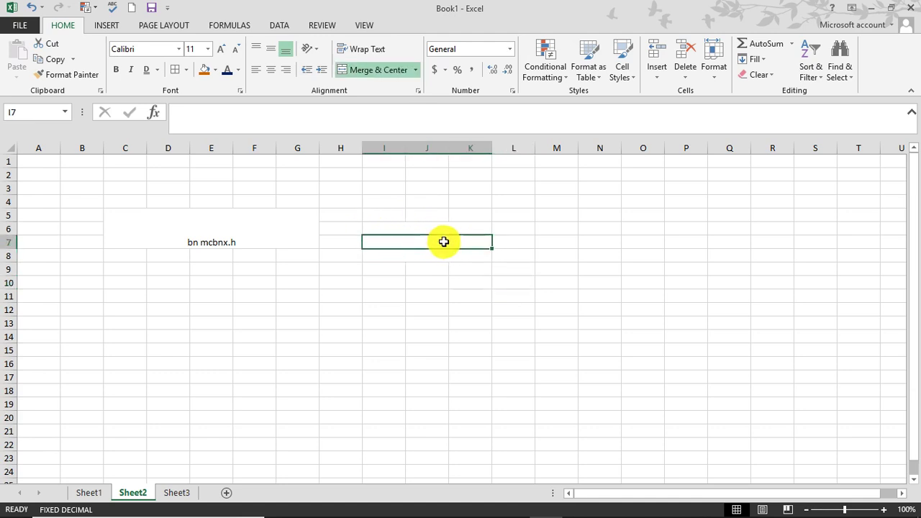
pyautogui.click(439, 227)
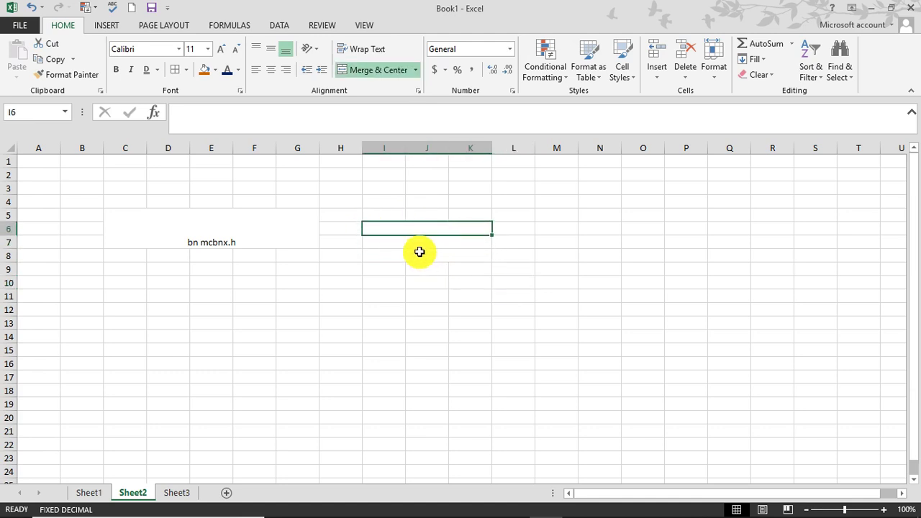
pyautogui.click(420, 252)
pyautogui.click(422, 240)
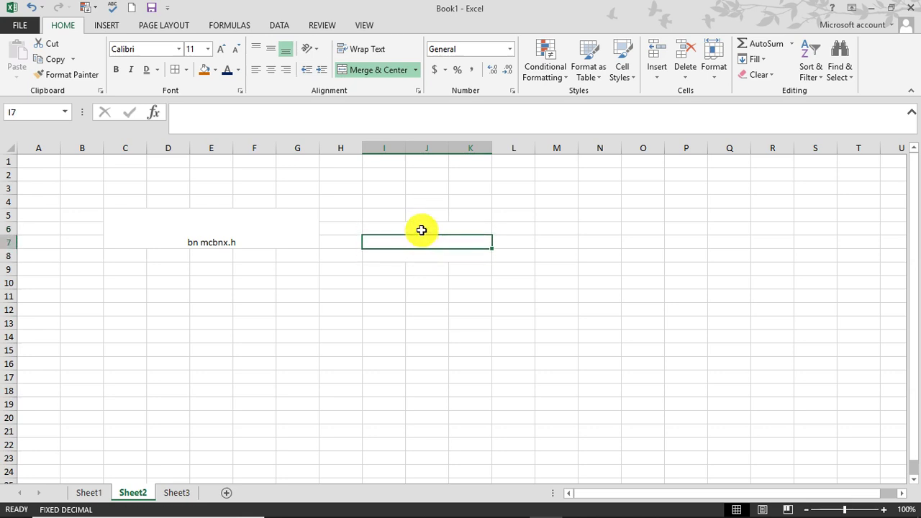
pyautogui.click(421, 230)
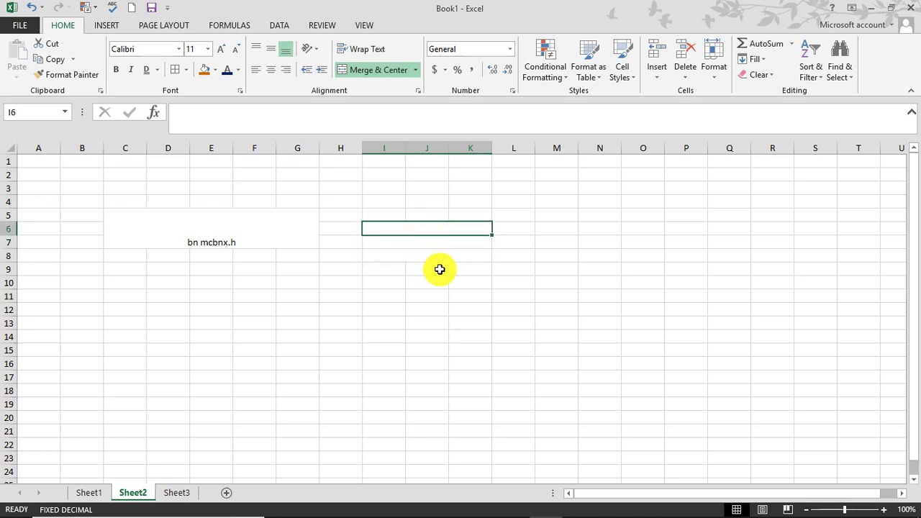
# Step: Merge the range M5:Q11 into one cell without centering and enter the sample text "jjksdt" in it
pyautogui.click(415, 70)
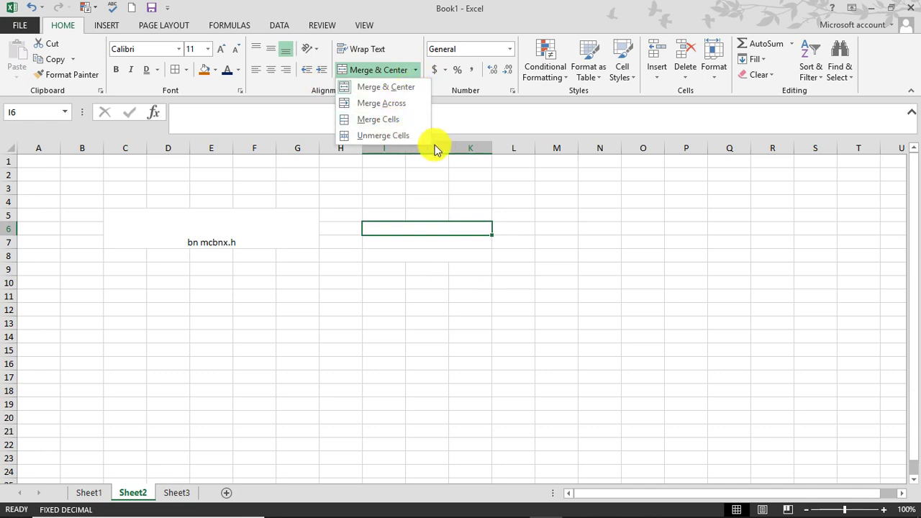
pyautogui.click(591, 249)
pyautogui.moveTo(557, 215); pyautogui.dragTo(729, 296)
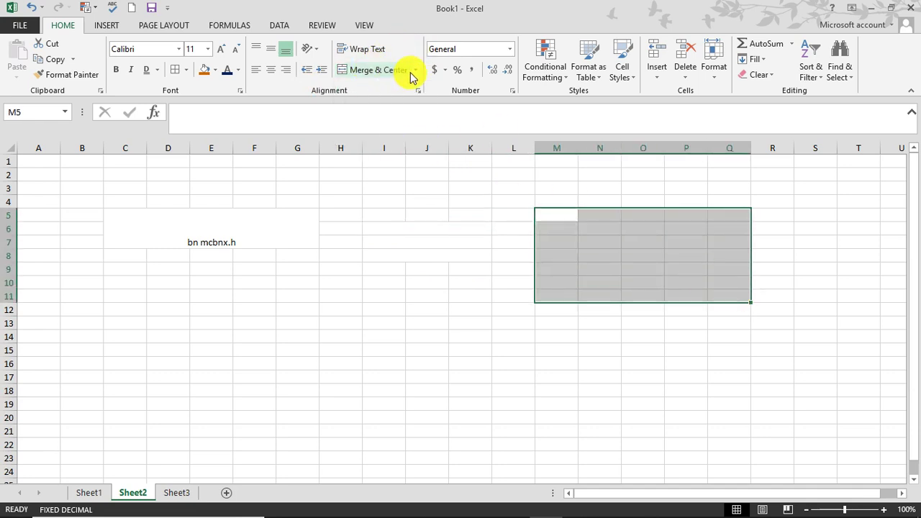
pyautogui.click(414, 70)
pyautogui.click(395, 121)
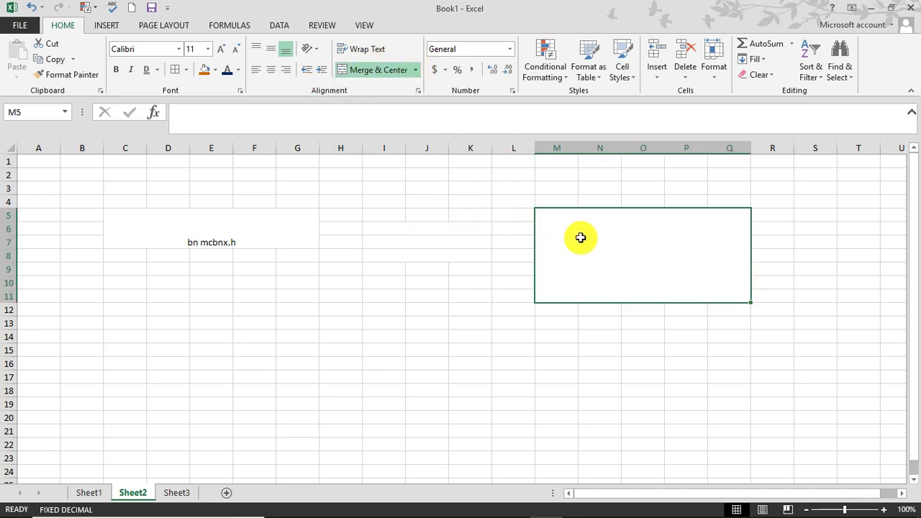
pyautogui.doubleClick(598, 253)
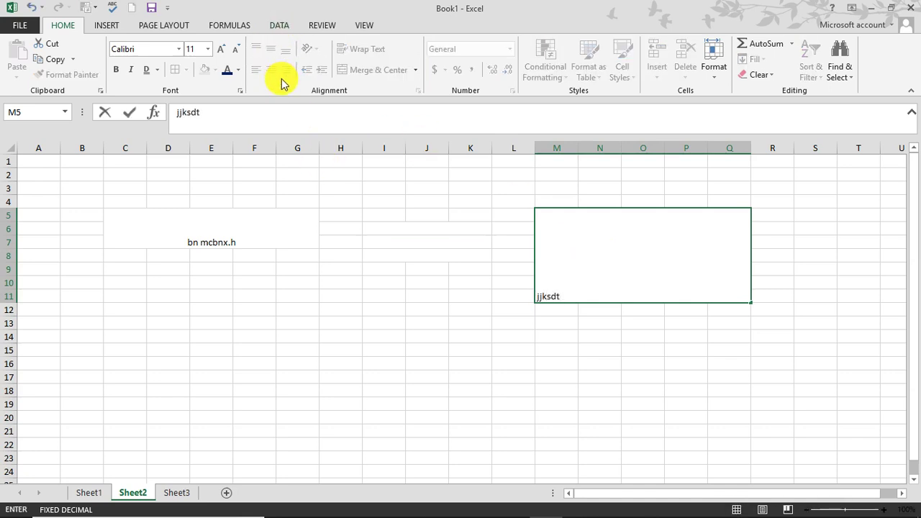
pyautogui.click(456, 403)
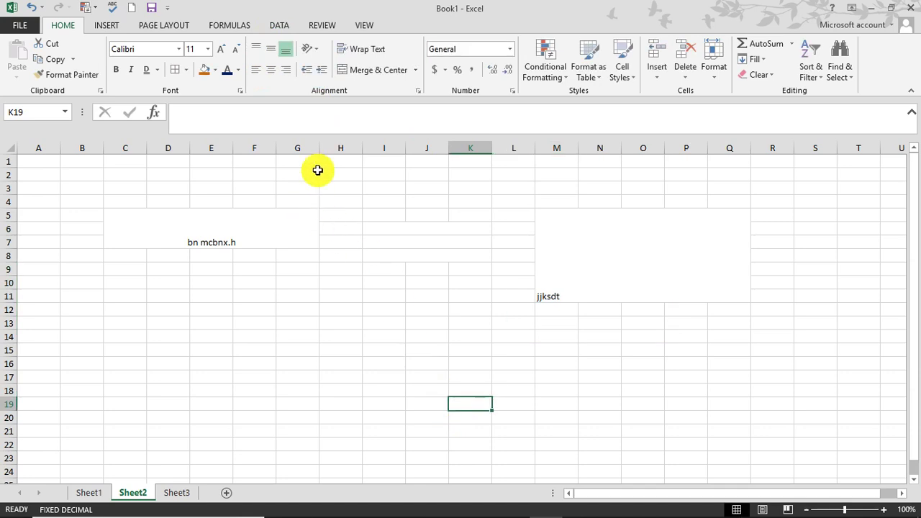
# Step: Unmerge the block C5:G7 that holds "bn mcbnx.h" back into separate cells
pyautogui.click(575, 272)
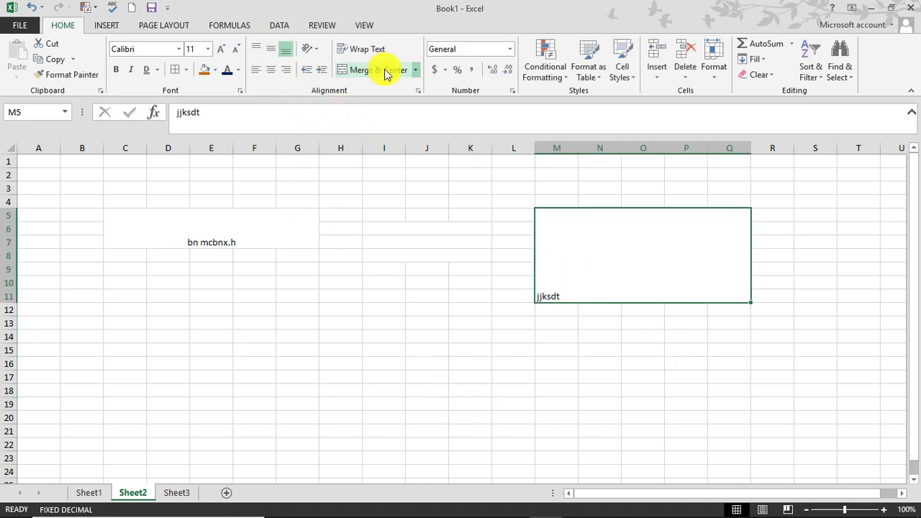
pyautogui.click(389, 200)
pyautogui.click(206, 231)
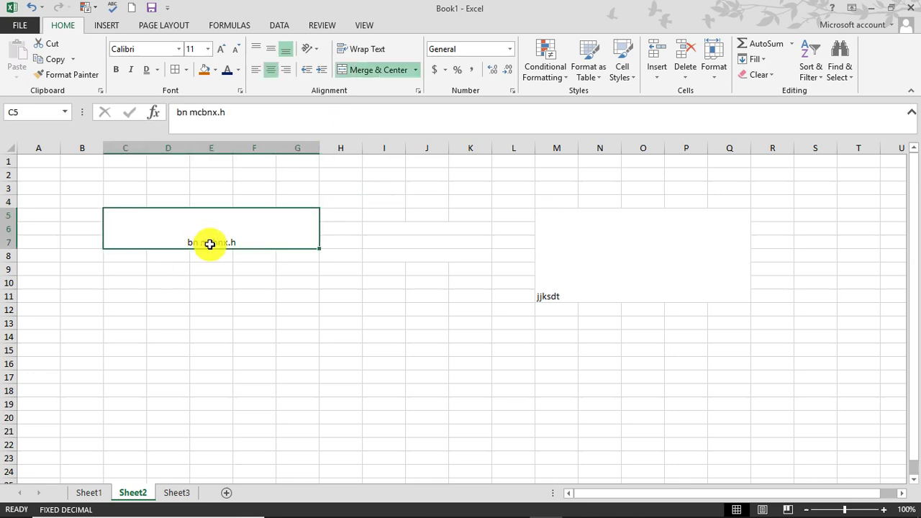
pyautogui.click(415, 70)
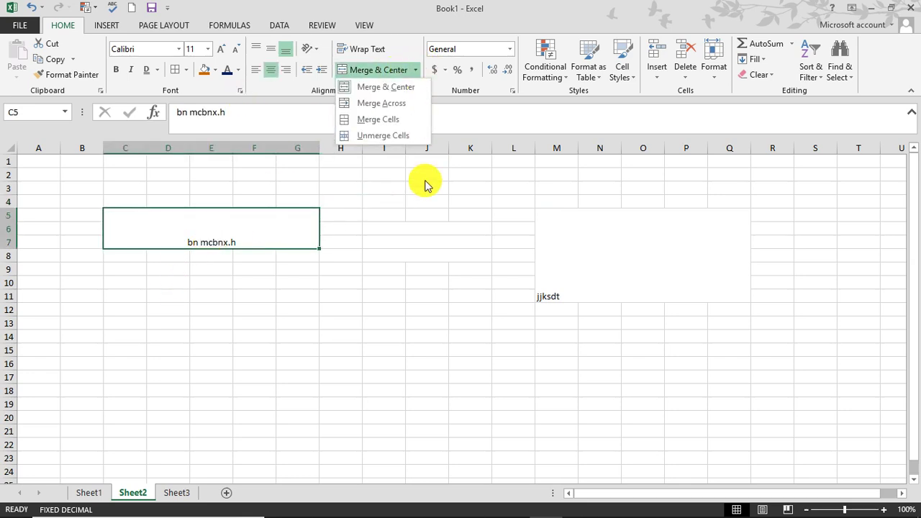
pyautogui.click(596, 230)
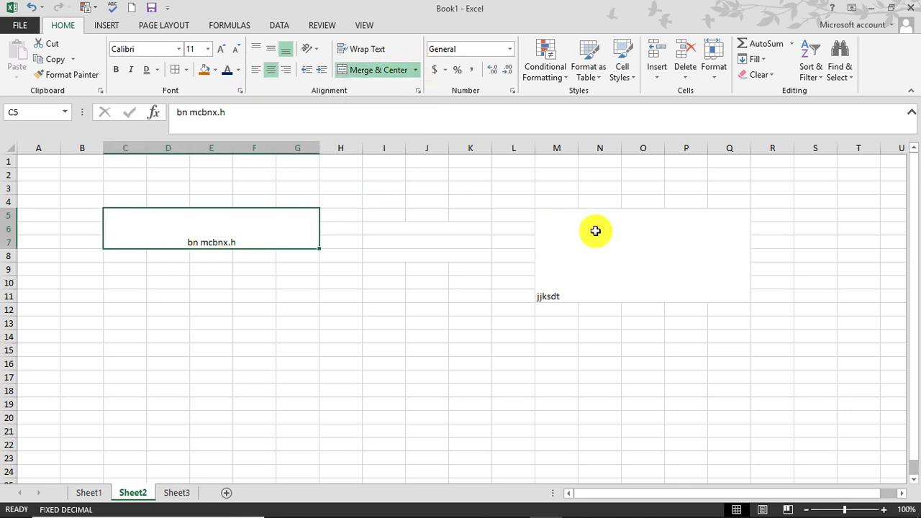
pyautogui.click(409, 70)
pyautogui.click(415, 70)
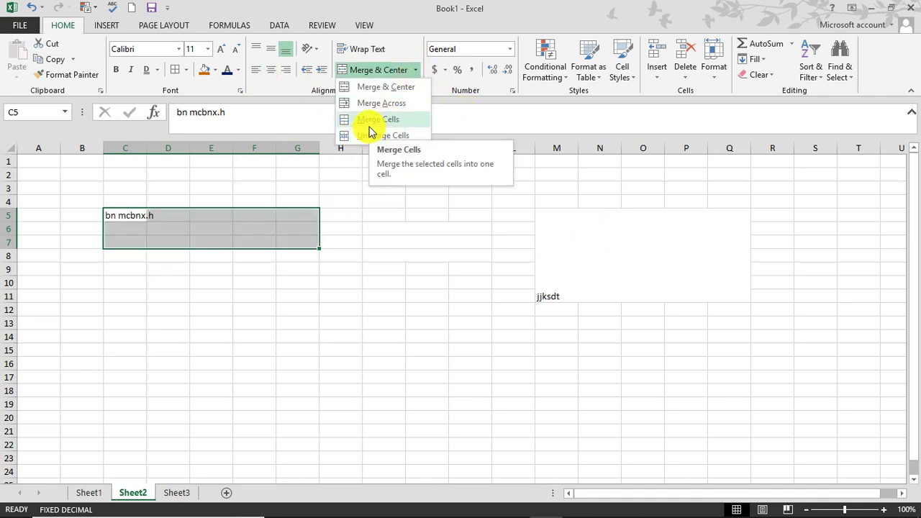
pyautogui.click(392, 146)
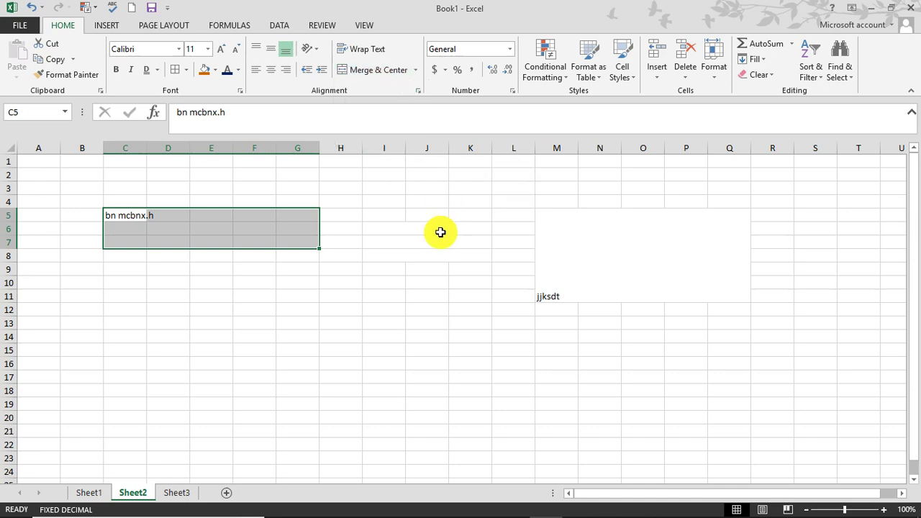
# Step: Unmerge the block M5:Q11 that holds "jjksdt" and deselect it
pyautogui.click(613, 257)
pyautogui.click(416, 70)
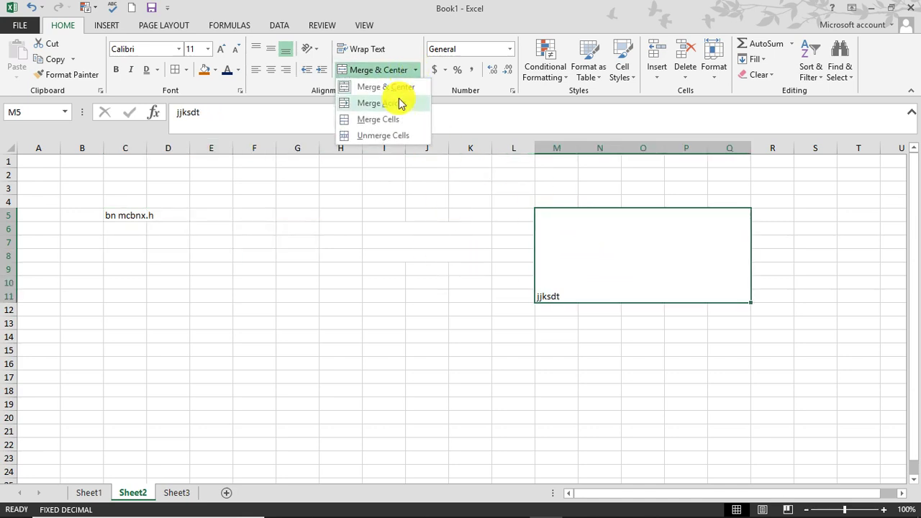
pyautogui.click(388, 135)
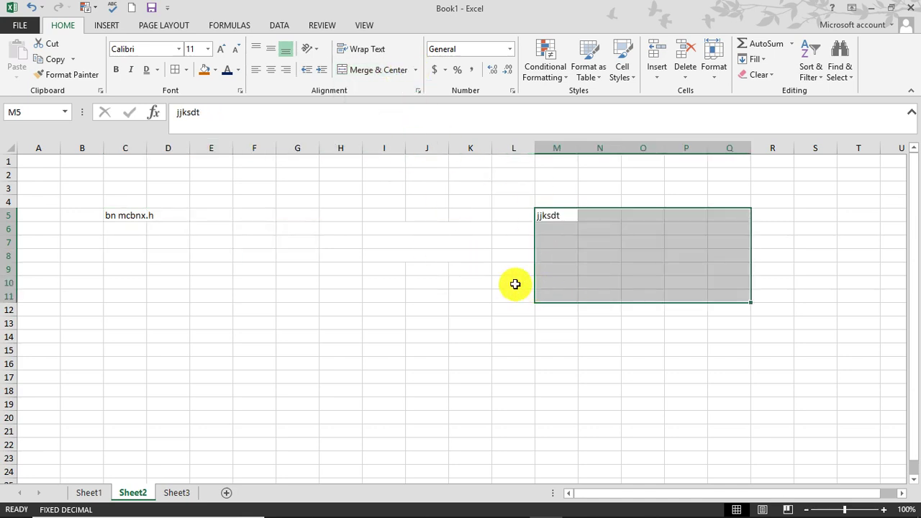
pyautogui.click(450, 282)
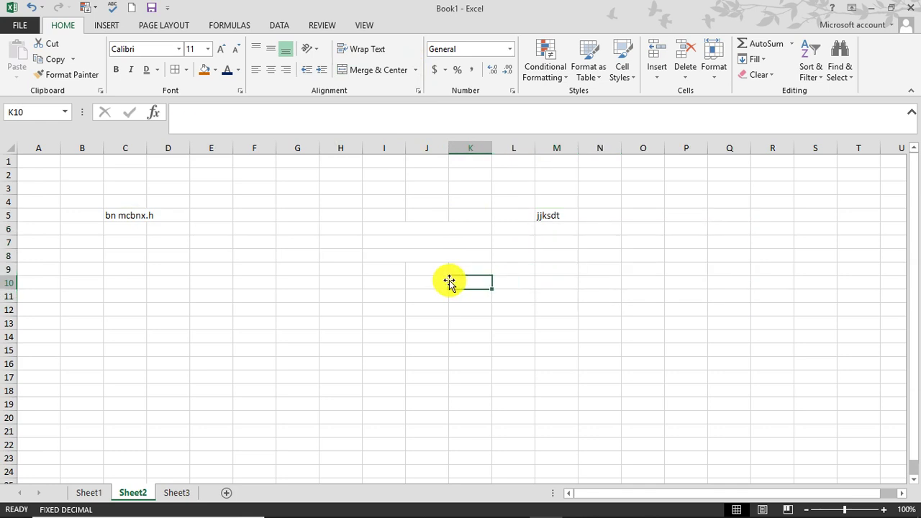